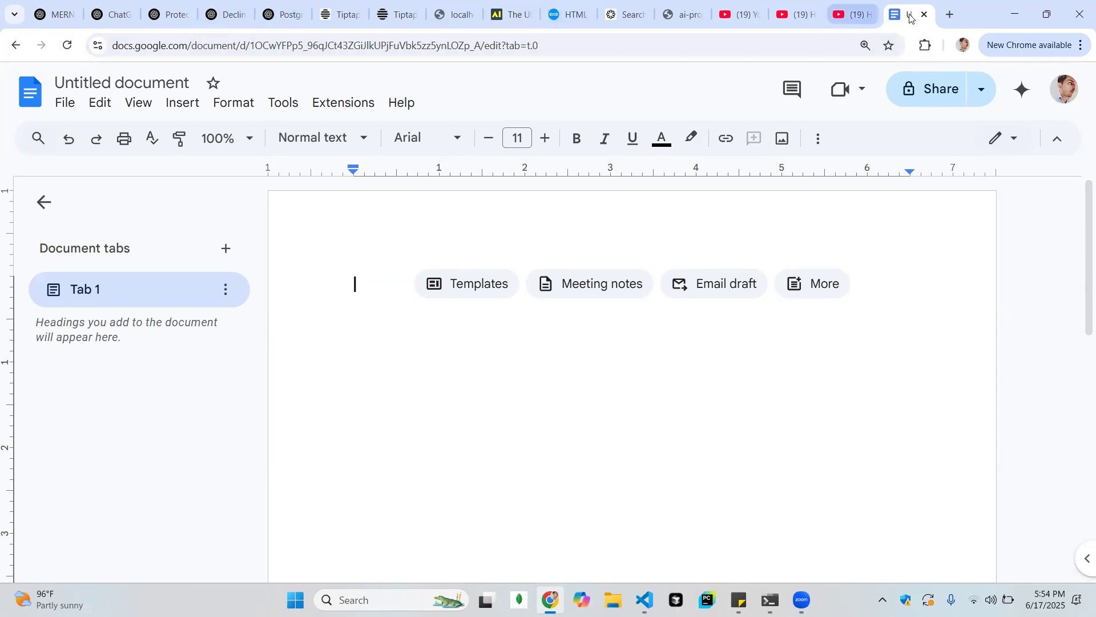
Look through the open ChatGPT, Tiptap and AI list pages, and return to the untitled document
{"action": "left_click", "coordinate": [122, 17]}
{"action": "left_click", "coordinate": [169, 14]}
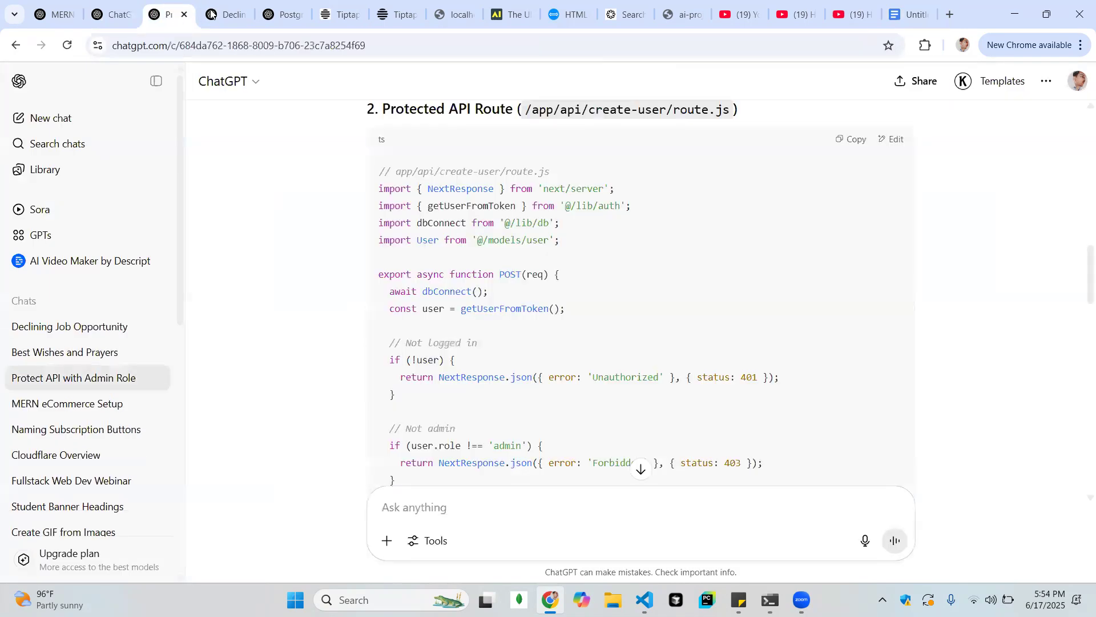
{"action": "left_click", "coordinate": [217, 13]}
{"action": "left_click", "coordinate": [281, 9]}
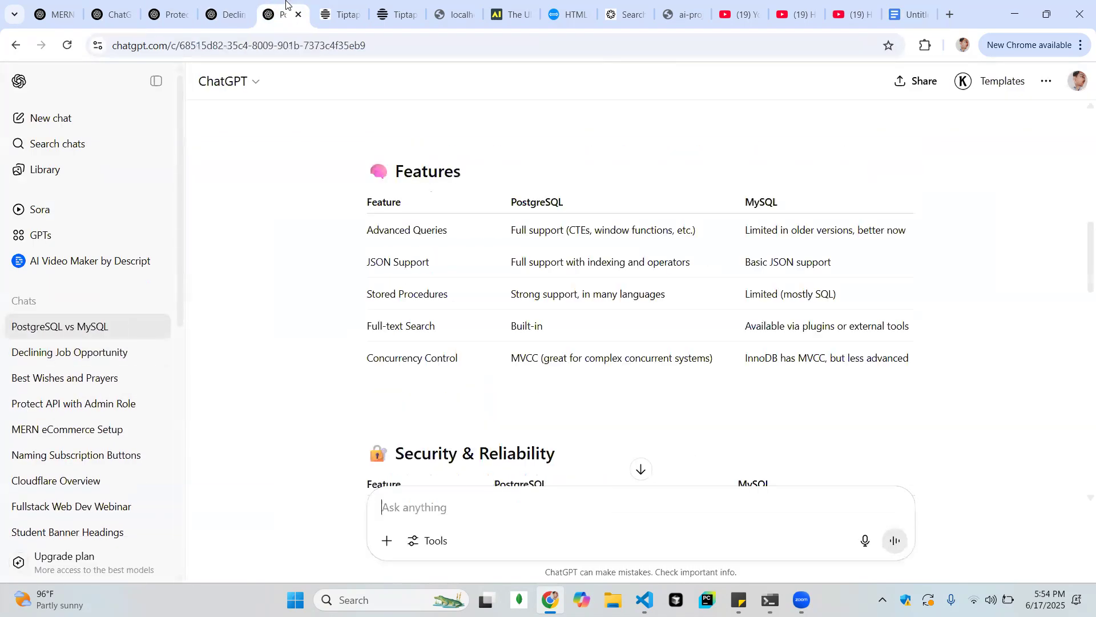
{"action": "left_click", "coordinate": [325, 4]}
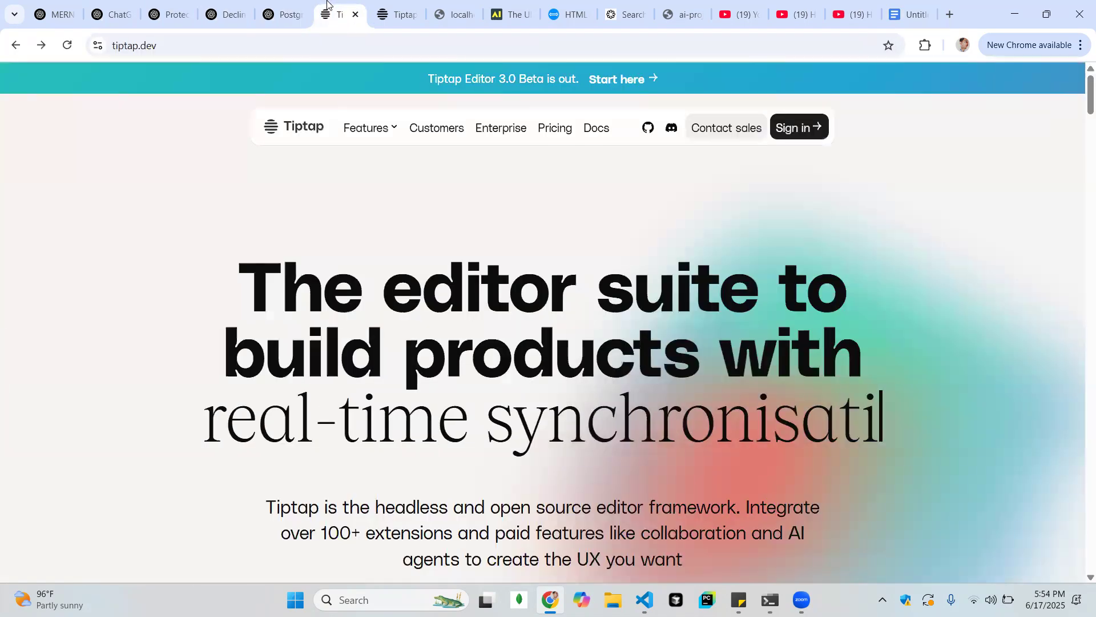
{"action": "left_click", "coordinate": [393, 5]}
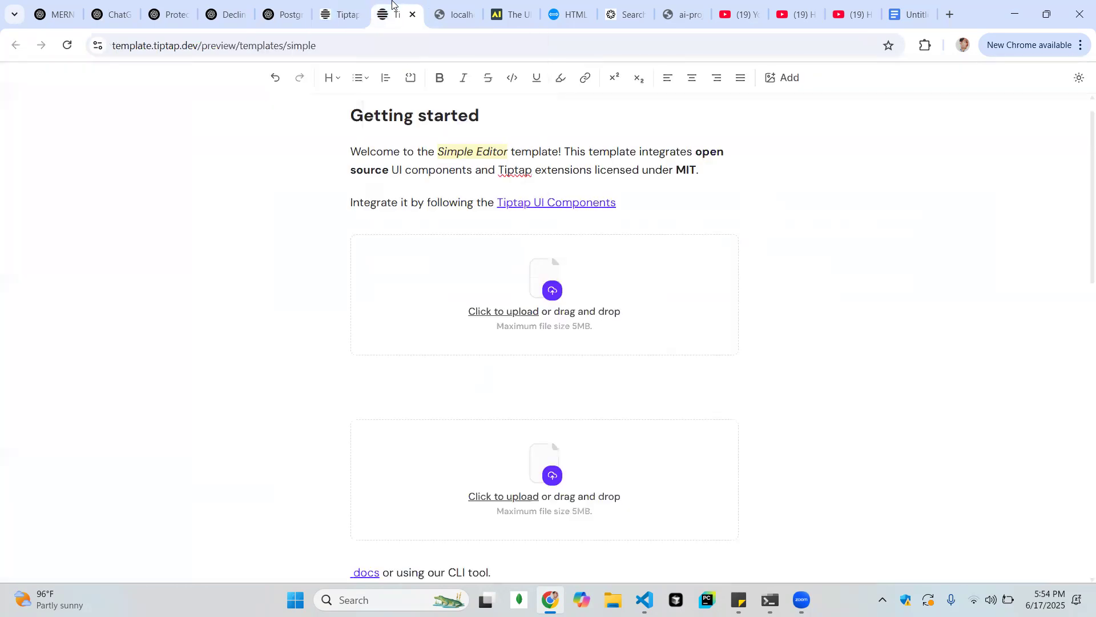
{"action": "left_click", "coordinate": [914, 15]}
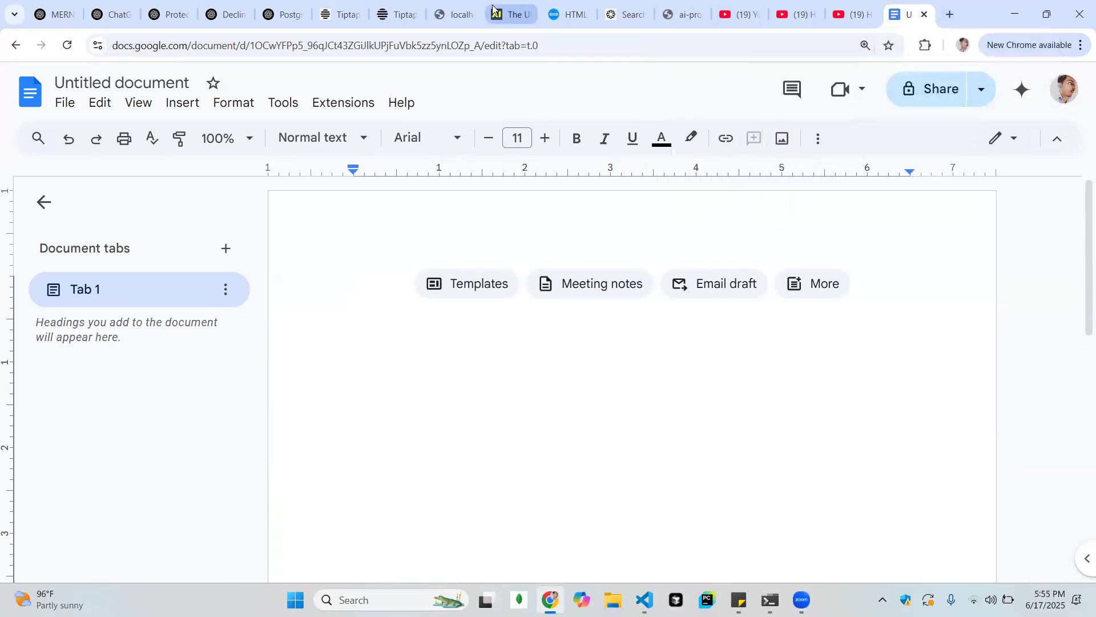
{"action": "left_click", "coordinate": [568, 14]}
{"action": "left_click", "coordinate": [511, 4]}
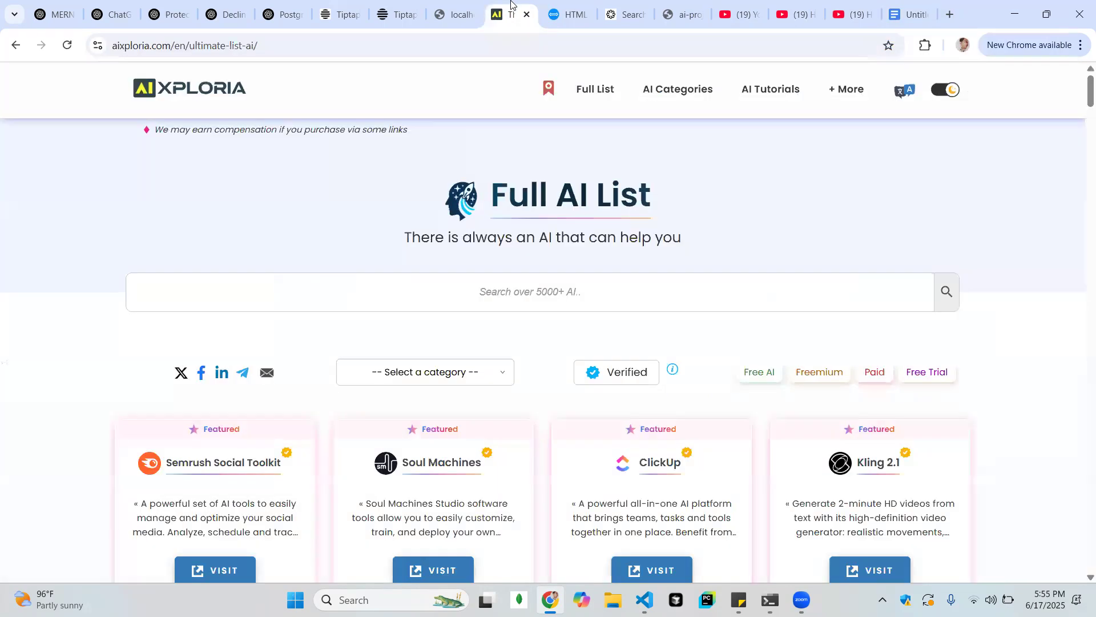
{"action": "left_click", "coordinate": [955, 17]}
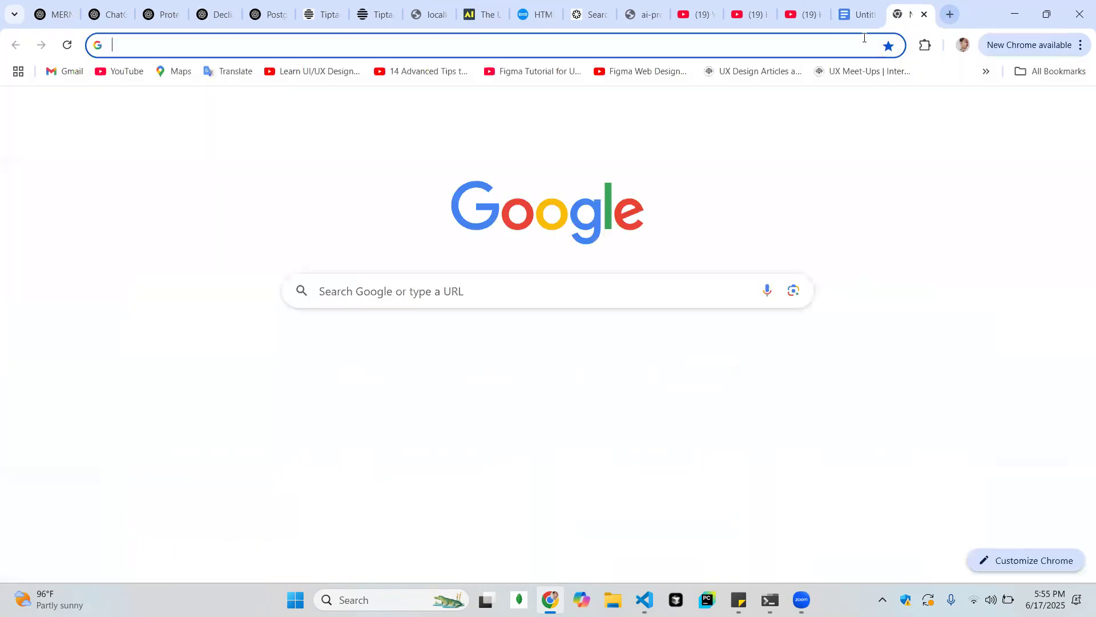
{"action": "left_click", "coordinate": [925, 15]}
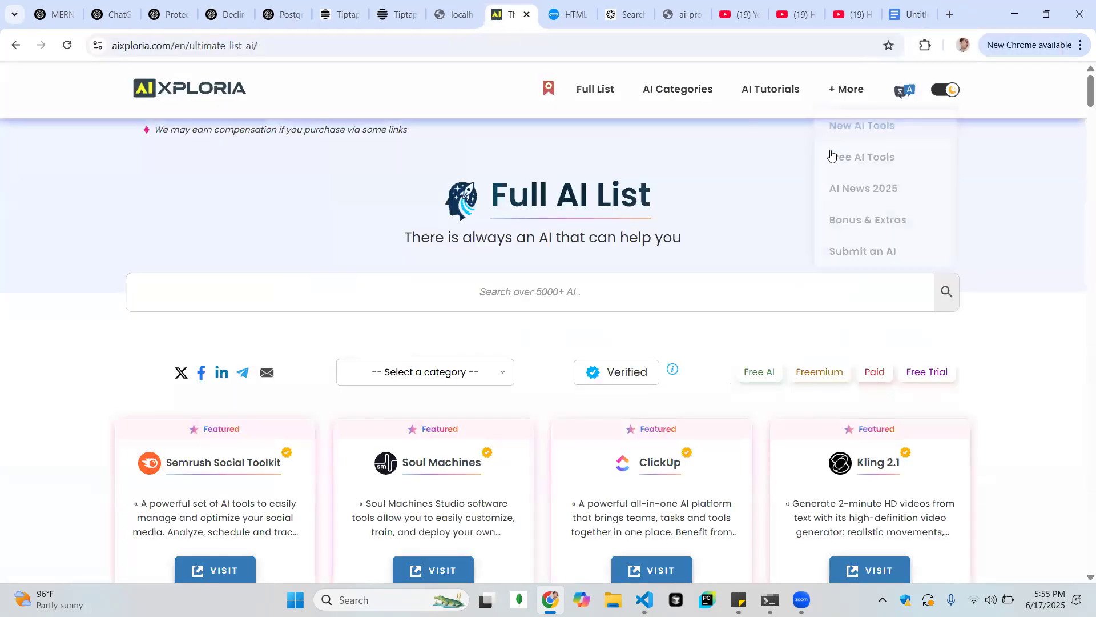
{"action": "left_click", "coordinate": [905, 6]}
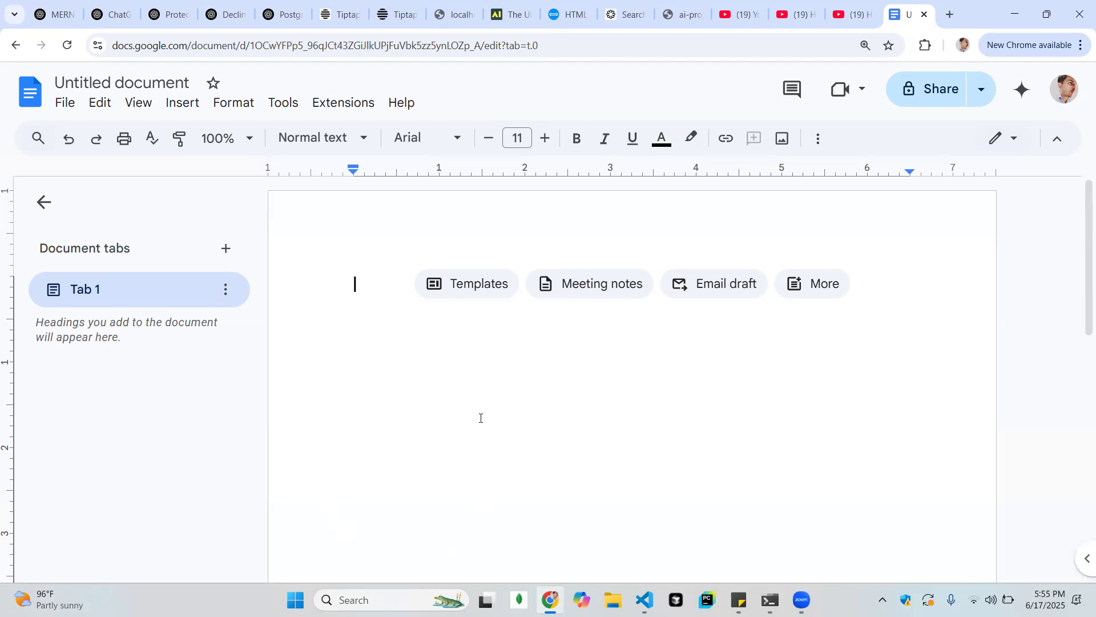
{"action": "left_click", "coordinate": [445, 74]}
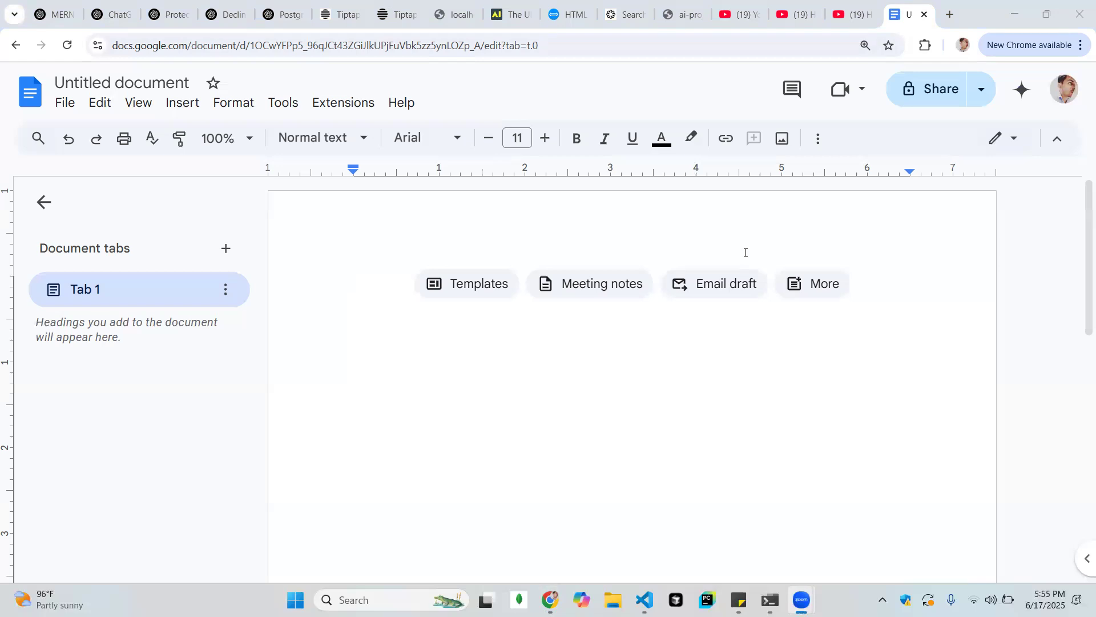
{"action": "left_click", "coordinate": [735, 231]}
{"action": "left_click", "coordinate": [480, 360]}
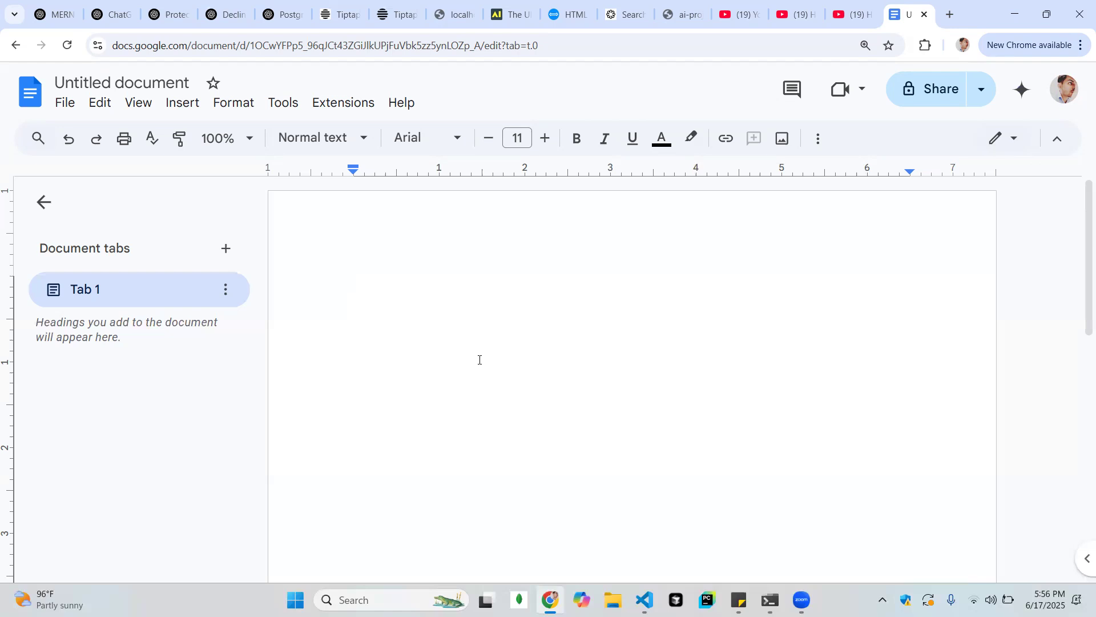
{"action": "type", "text": "nsna"}
{"action": "key", "text": "BackSpace"}
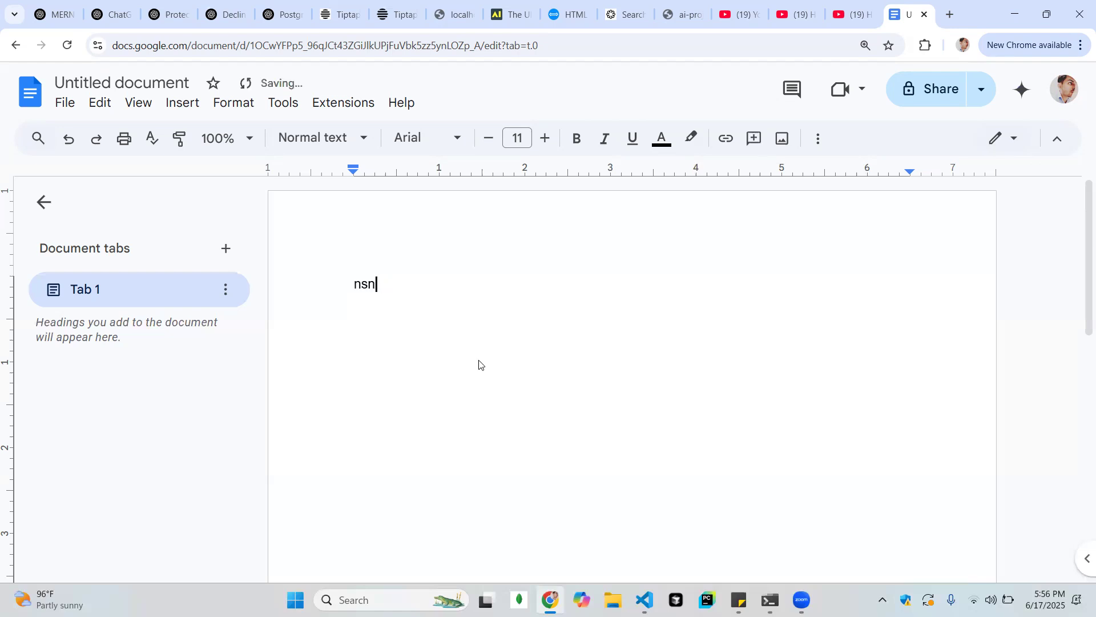
{"action": "key", "text": "BackSpace"}
{"action": "key", "text": "BackSpace"}
{"action": "key", "text": "BackSpace"}
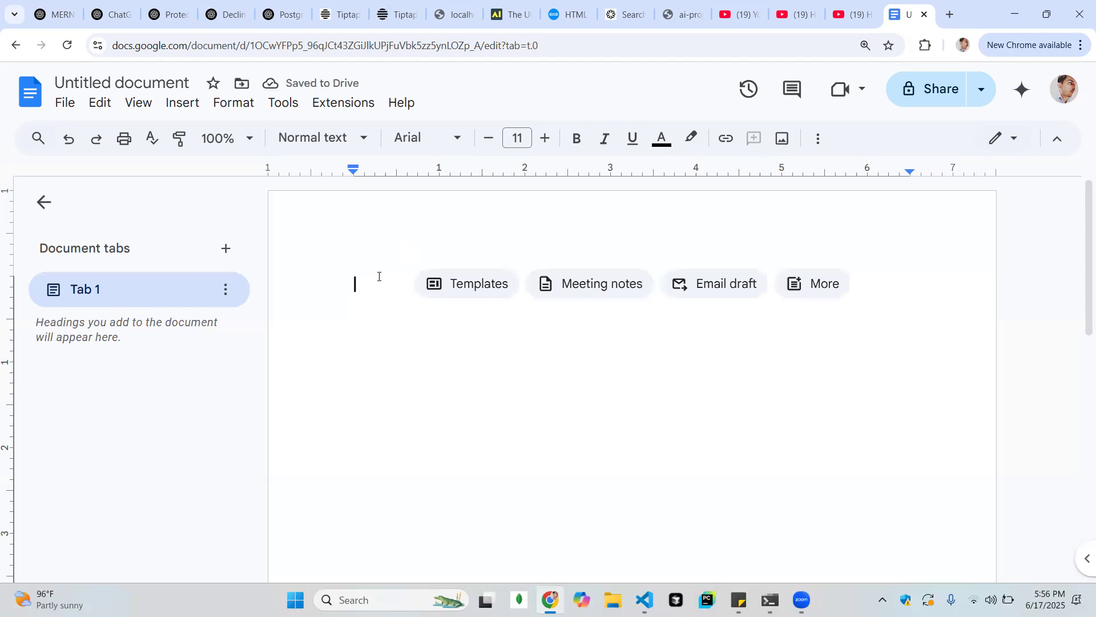
{"action": "key", "text": "ctrl+v"}
{"action": "key", "text": "ctrl+a"}
{"action": "key", "text": "BackSpace"}
Examine the document's add-on options and the file chooser for uploading an image from the computer
{"action": "left_click", "coordinate": [361, 104]}
{"action": "mouse_move", "coordinate": [366, 136]}
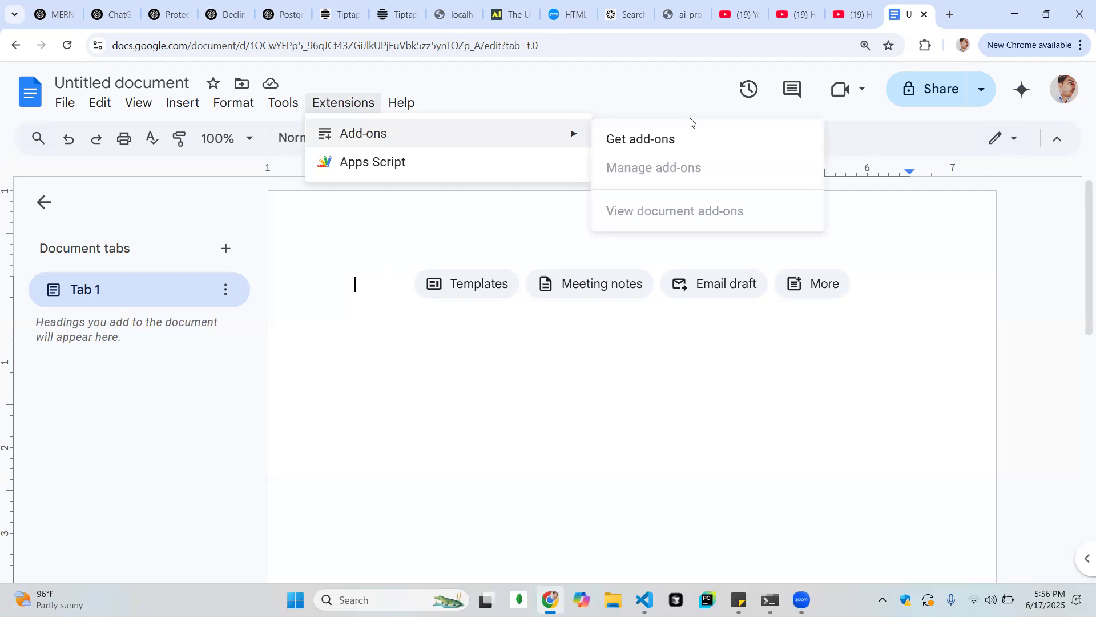
{"action": "left_click", "coordinate": [453, 214]}
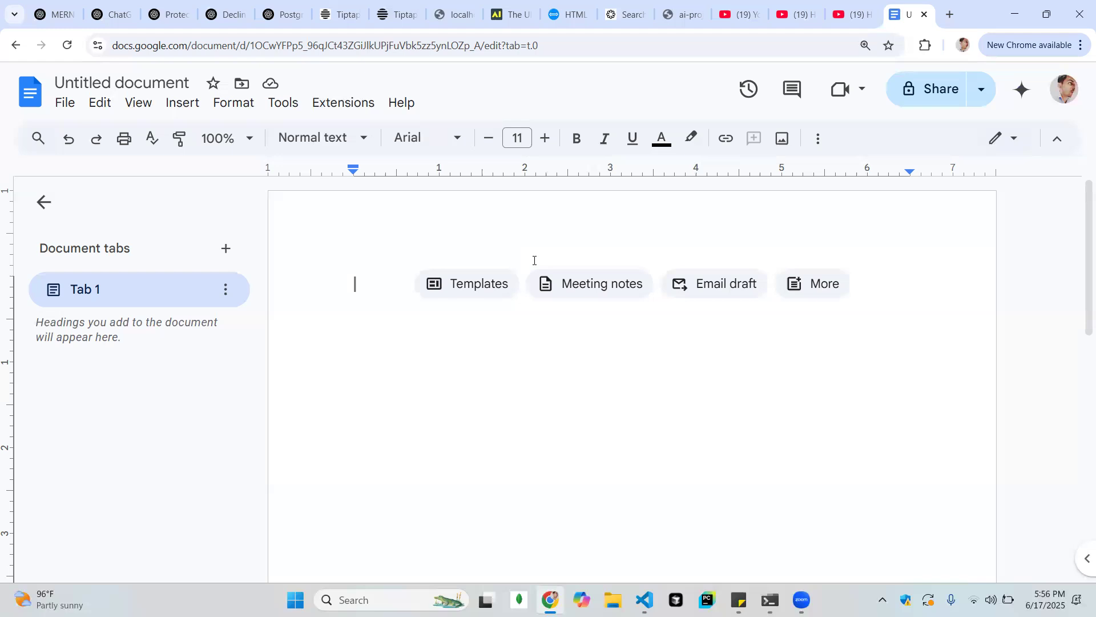
{"action": "left_click", "coordinate": [782, 142]}
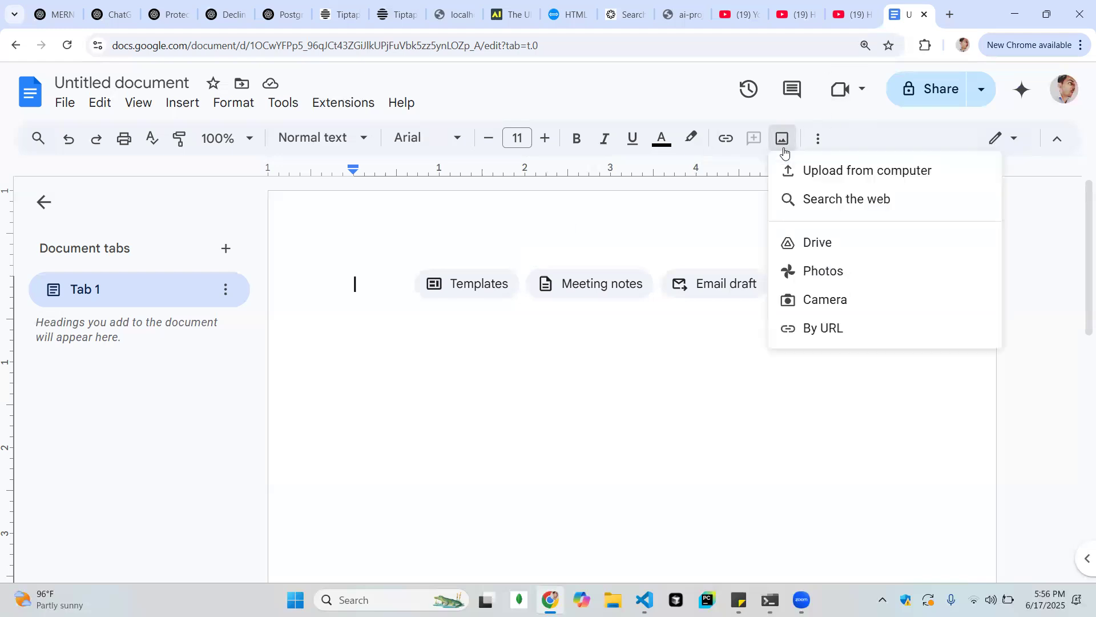
{"action": "left_click", "coordinate": [807, 172]}
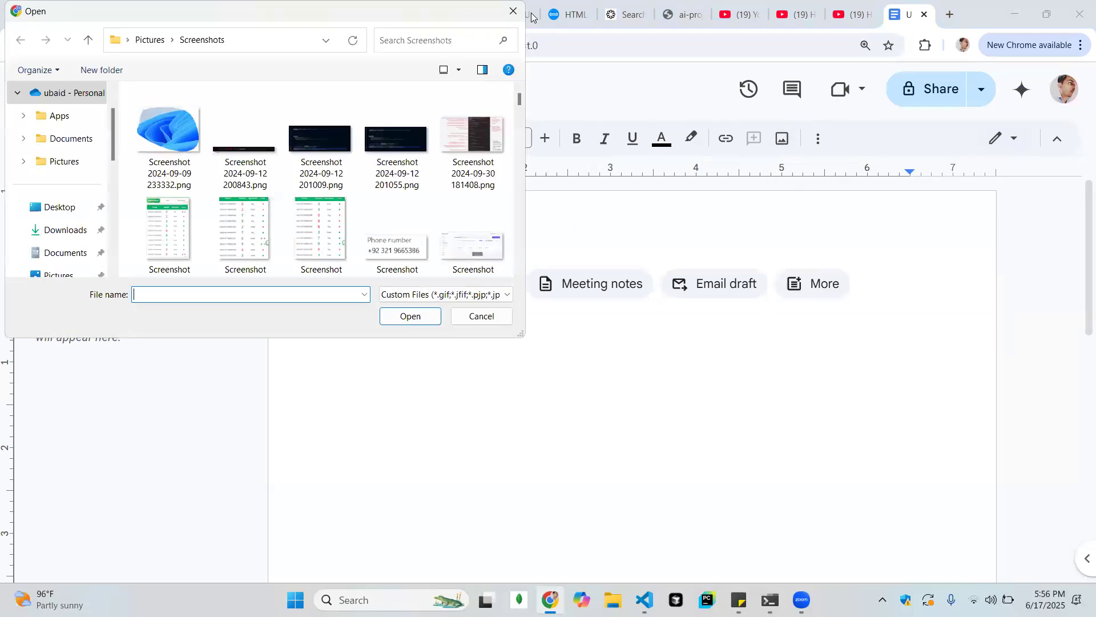
{"action": "left_click", "coordinate": [513, 11]}
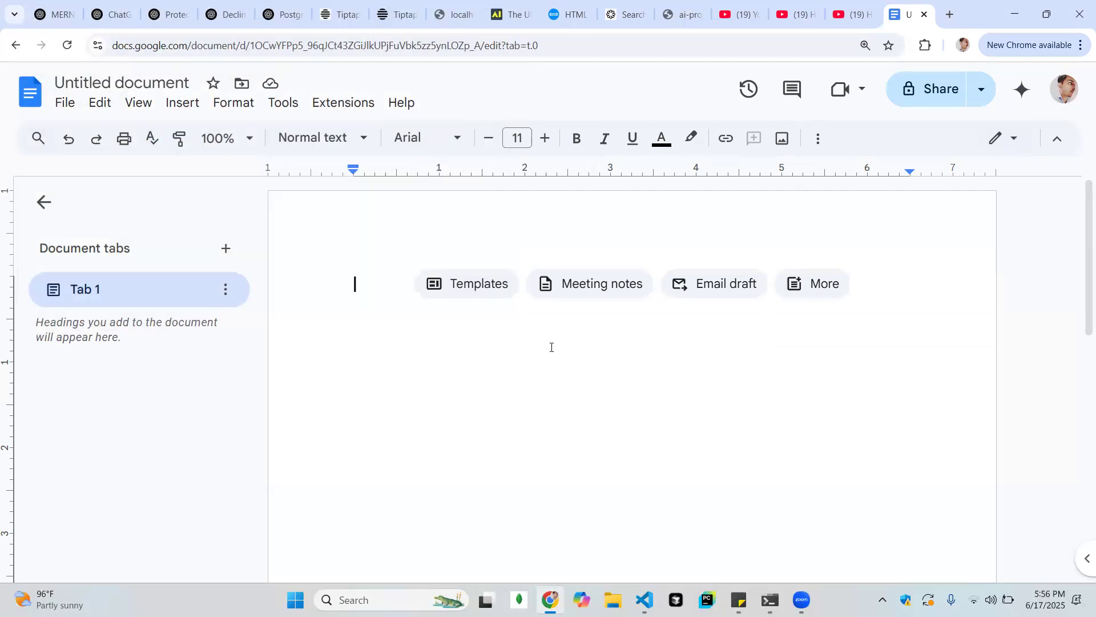
Enter a person's first name on the first line of the blank document and select it
{"action": "type", "text": "kjs"}
{"action": "key", "text": "BackSpace"}
{"action": "key", "text": "BackSpace"}
{"action": "key", "text": "BackSpace"}
{"action": "type", "text": "ubaid"}
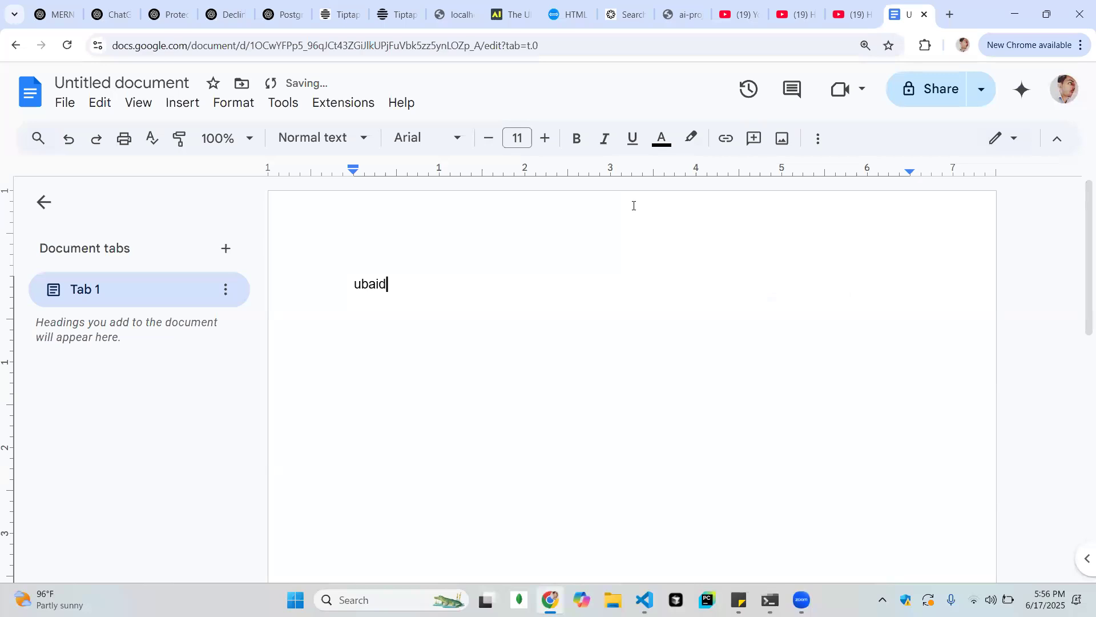
{"action": "key", "text": "shift+Left"}
{"action": "key", "text": "shift+Left"}
{"action": "key", "text": "shift+Left"}
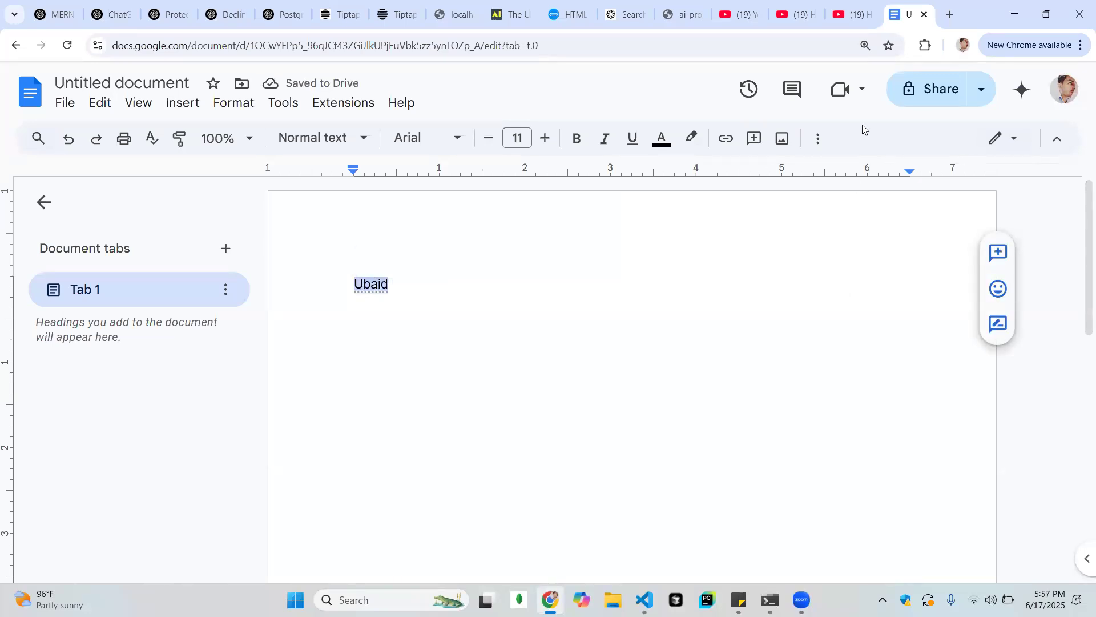
Search the web for wikipedia in a new browser tab, open the Wikipedia home page and copy its address
{"action": "left_click", "coordinate": [947, 17]}
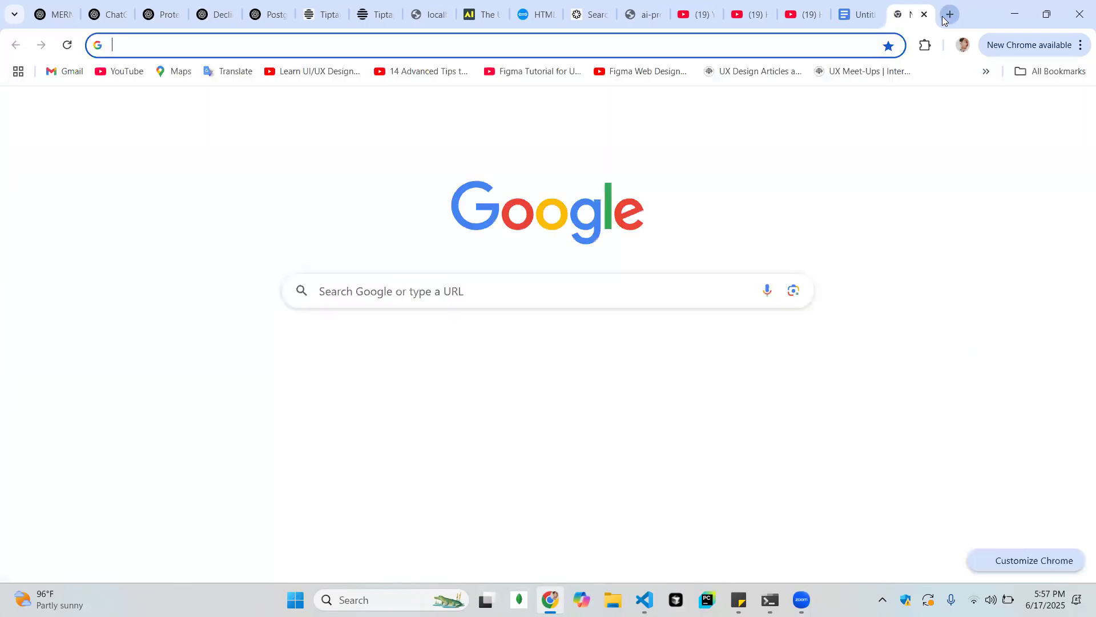
{"action": "left_click", "coordinate": [850, 49]}
{"action": "type", "text": "wiki"}
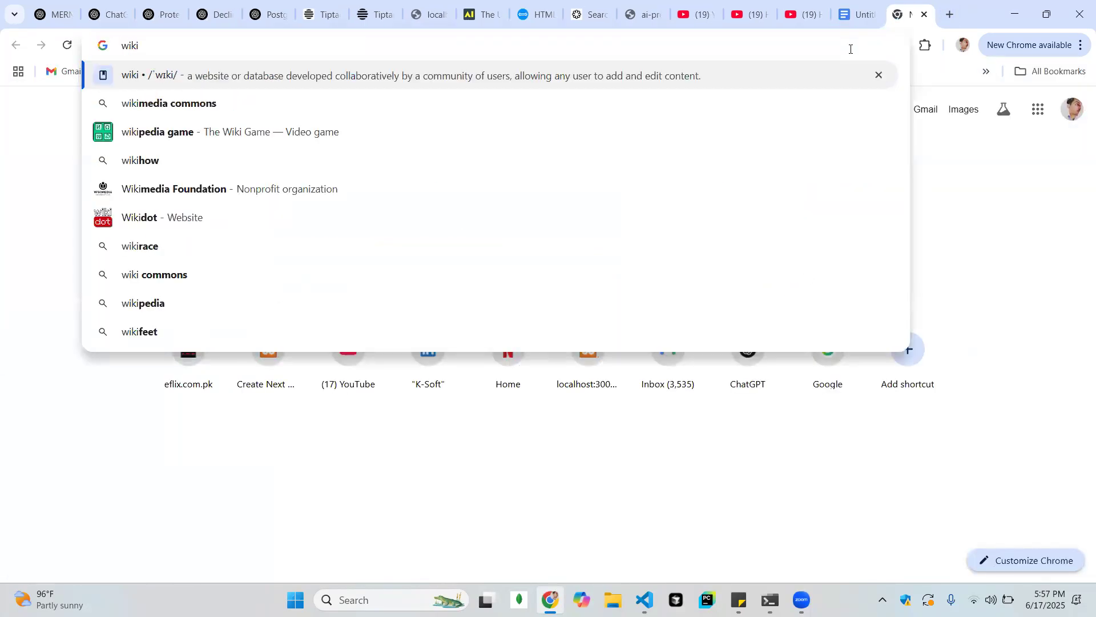
{"action": "type", "text": "pe"}
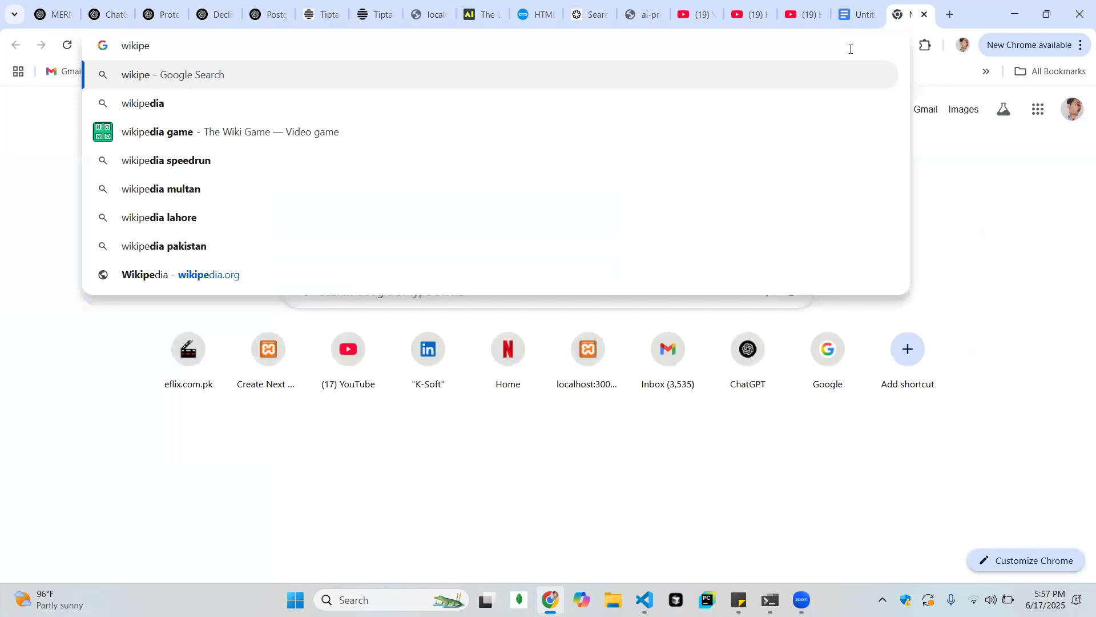
{"action": "type", "text": "dia"}
{"action": "key", "text": "Return"}
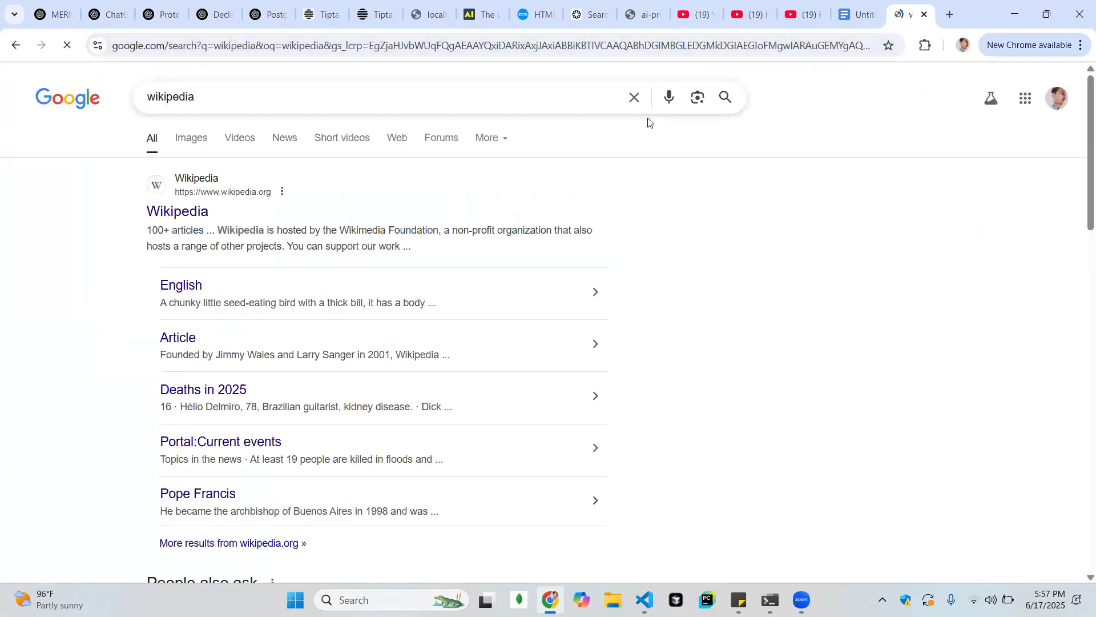
{"action": "left_click", "coordinate": [194, 221]}
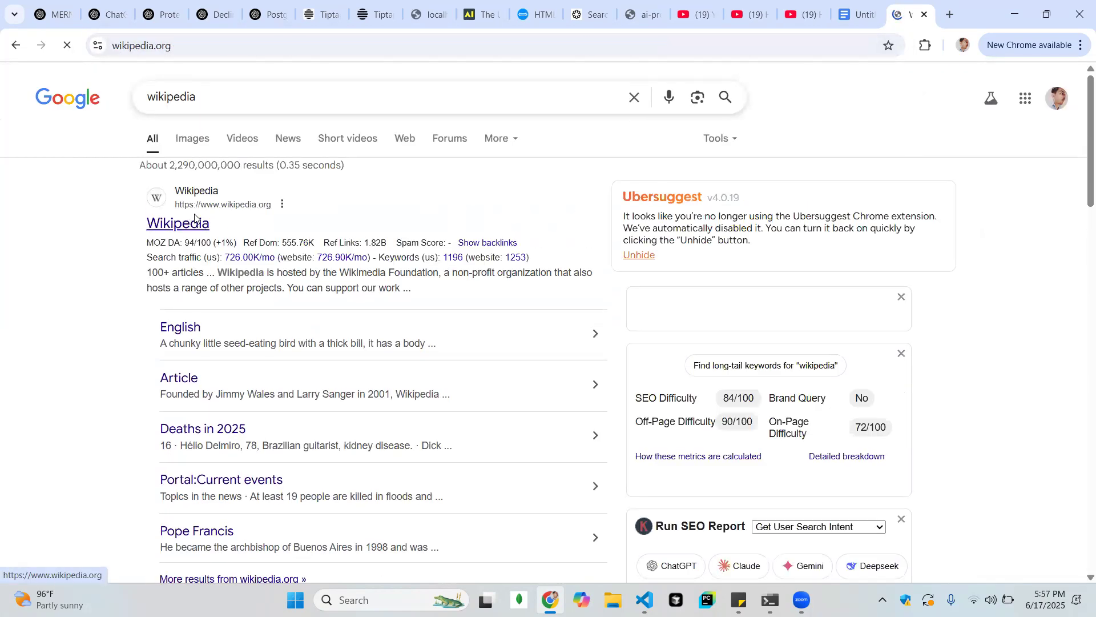
{"action": "left_click", "coordinate": [235, 45]}
{"action": "key", "text": "ctrl+c"}
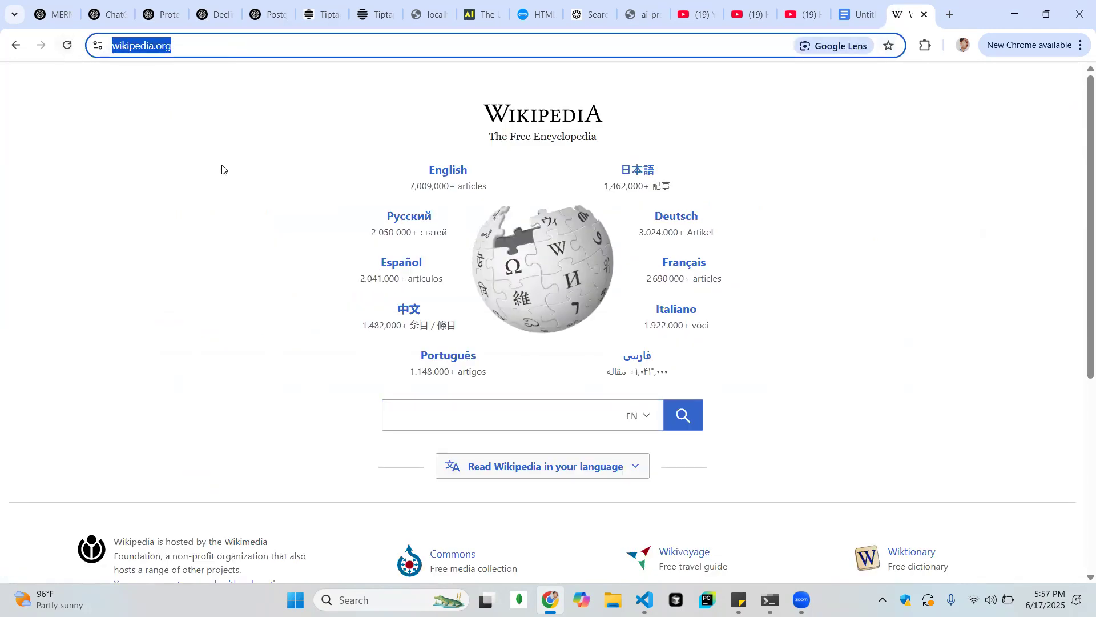
{"action": "left_click", "coordinate": [859, 13]}
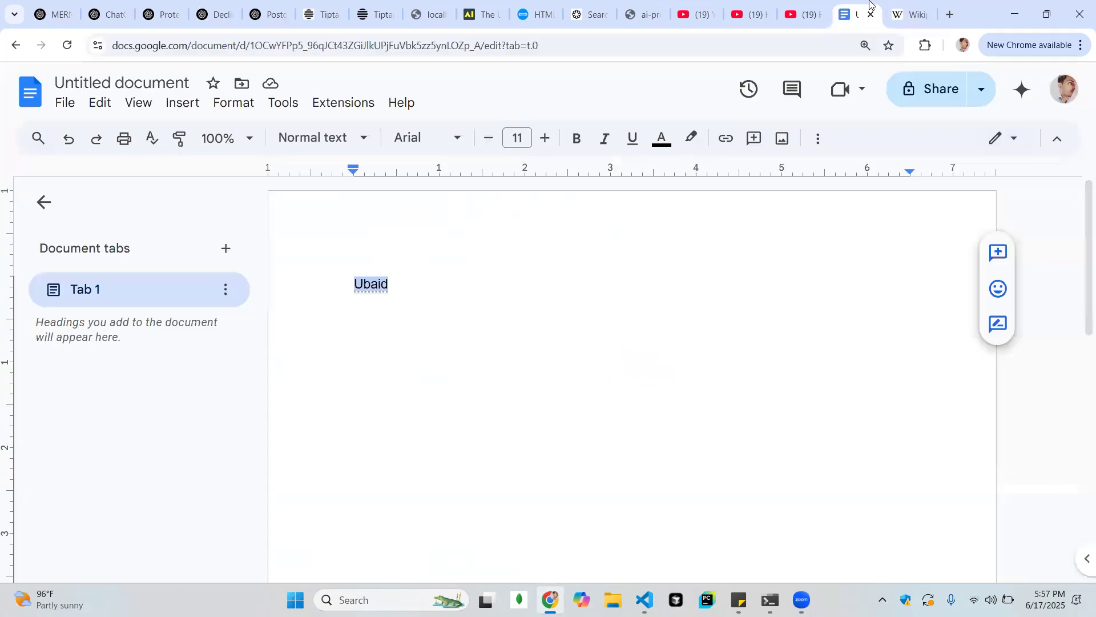
{"action": "left_click", "coordinate": [441, 284]}
{"action": "left_click_drag", "start_coordinate": [414, 283], "coordinate": [327, 284]}
{"action": "left_click", "coordinate": [725, 138]}
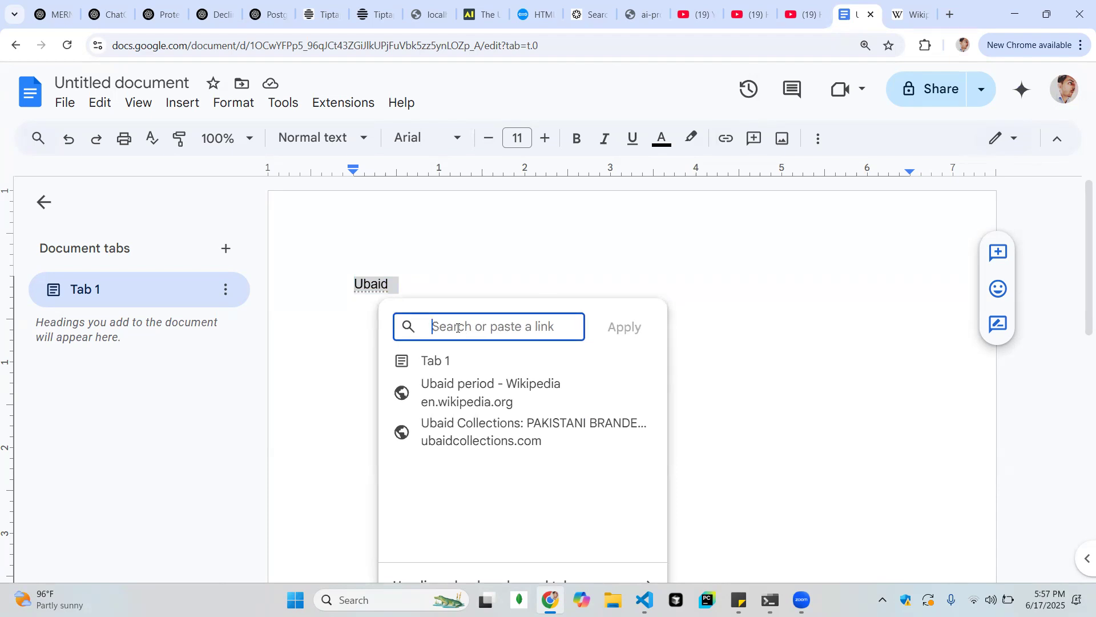
{"action": "key", "text": "ctrl+v"}
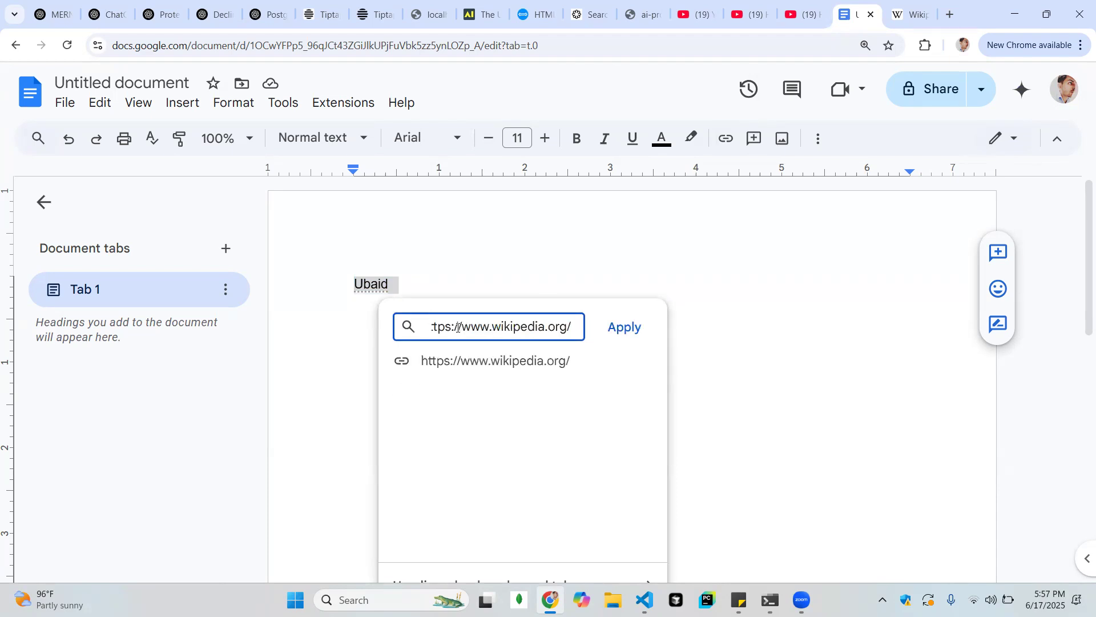
{"action": "left_click", "coordinate": [625, 334]}
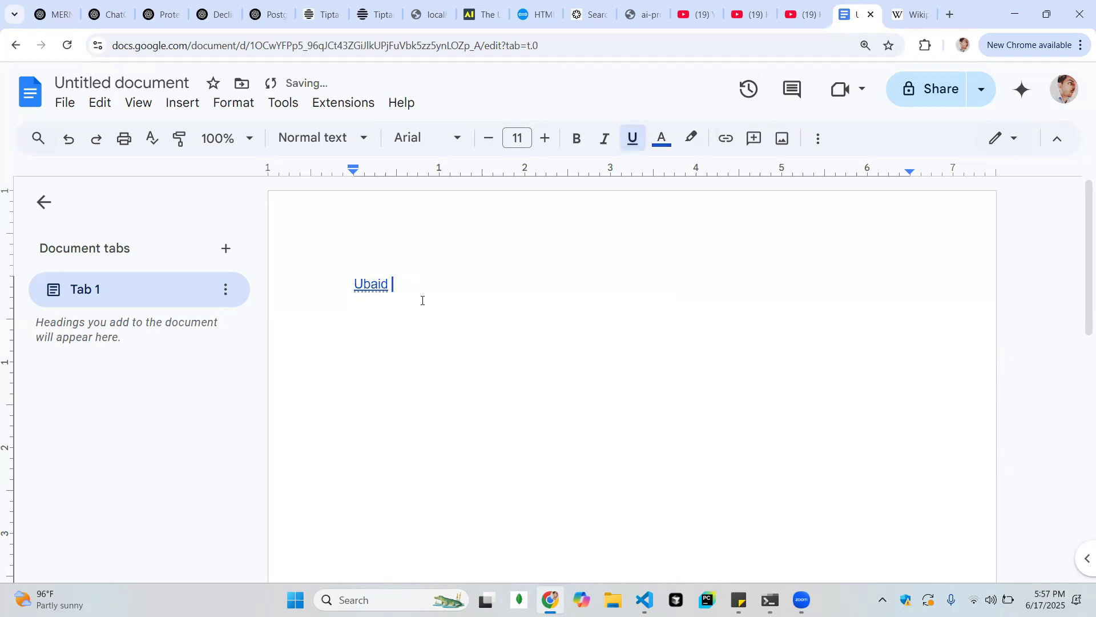
Check the link preview of the hyperlinked name
{"action": "double_click", "coordinate": [432, 349]}
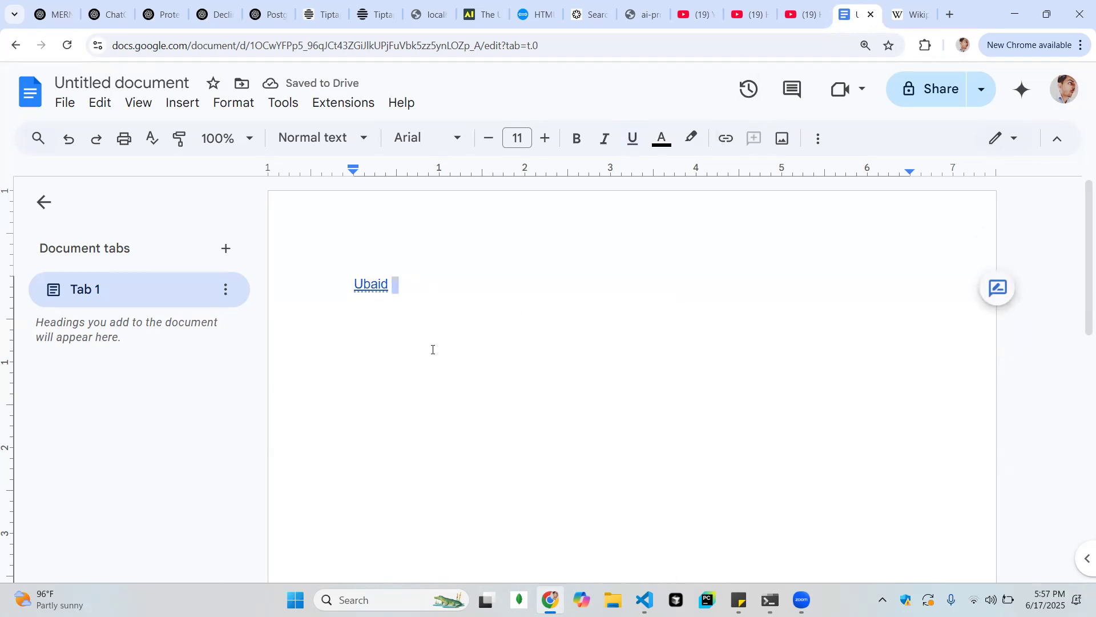
{"action": "left_click", "coordinate": [379, 286]}
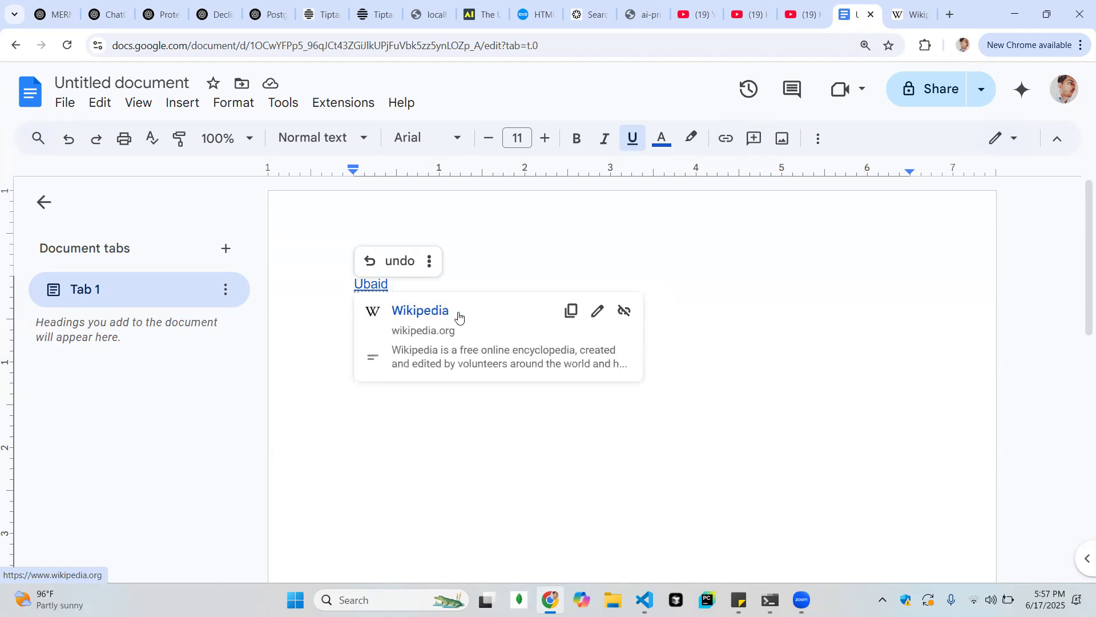
{"action": "left_click", "coordinate": [534, 274]}
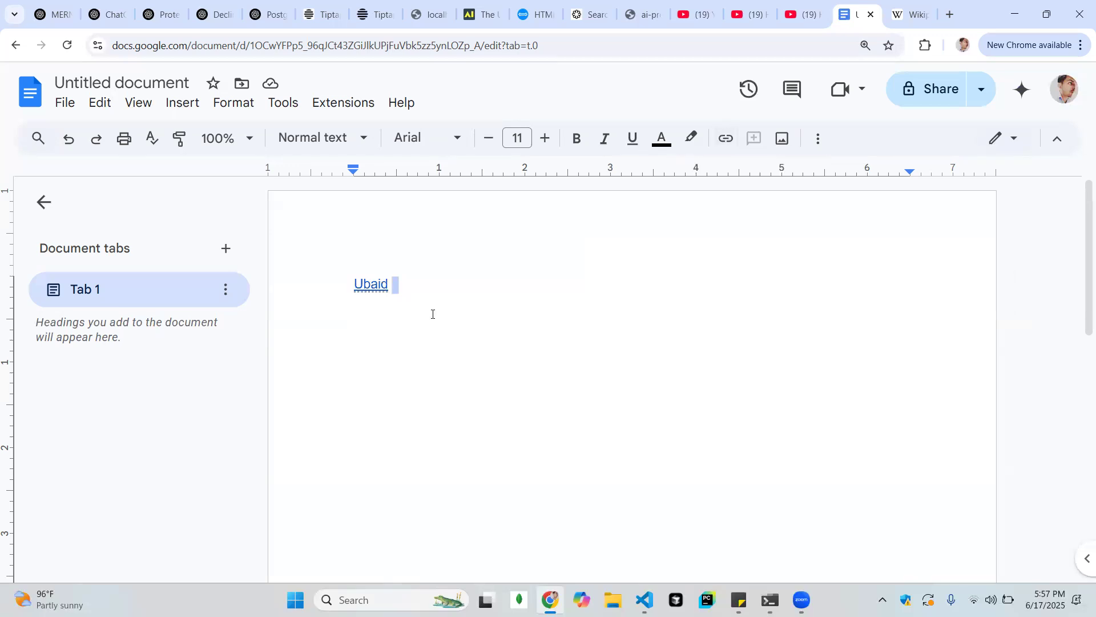
{"action": "left_click", "coordinate": [451, 295]}
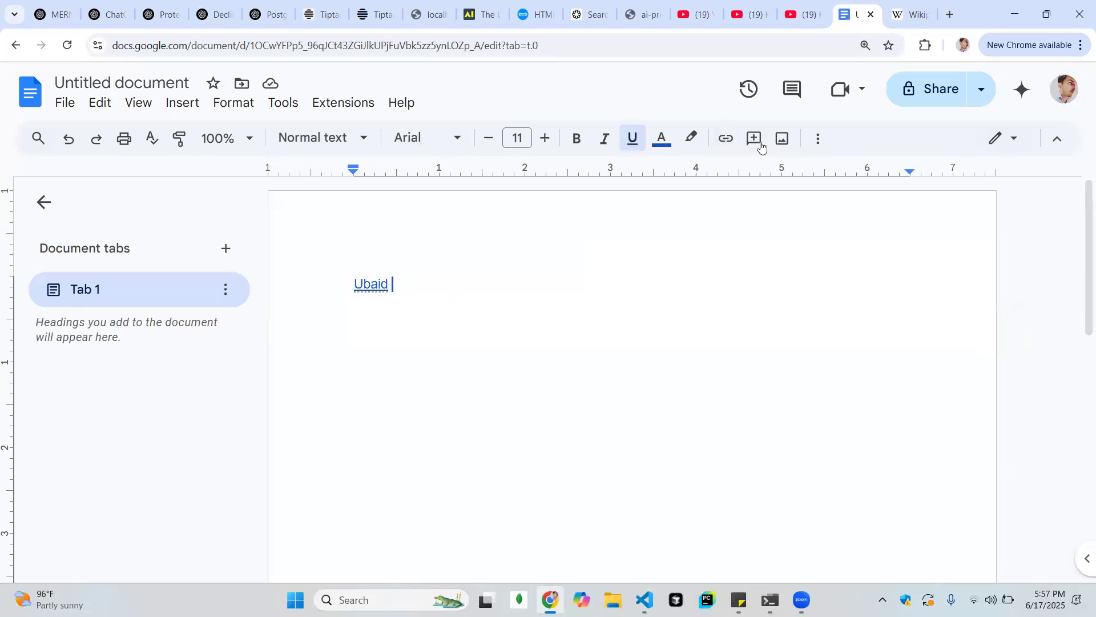
{"action": "left_click", "coordinate": [756, 140]}
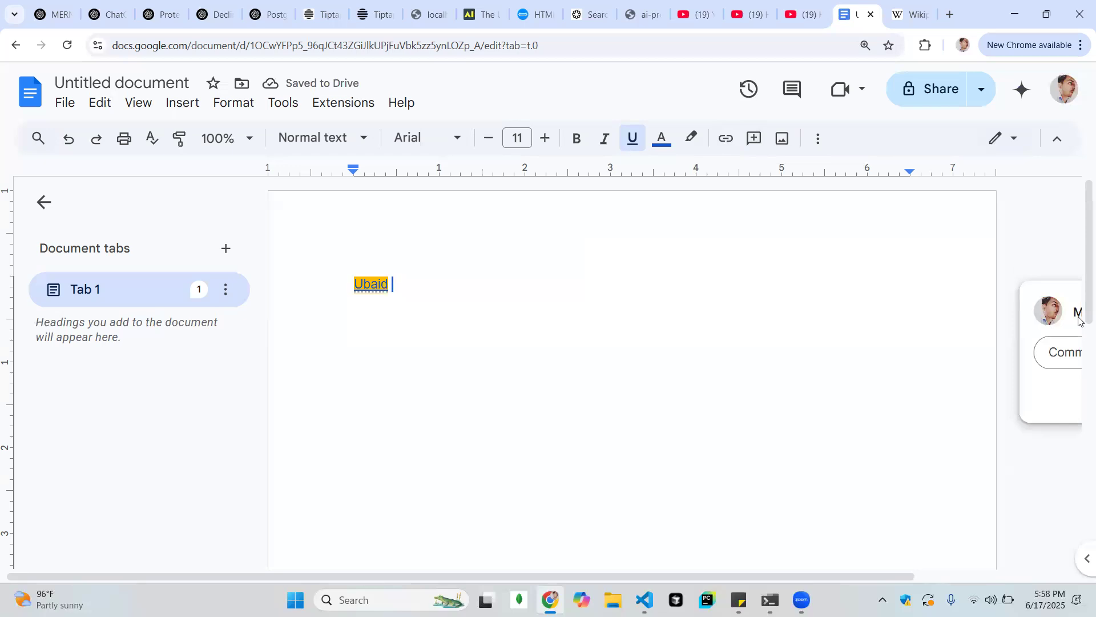
{"action": "key", "text": "ctrl+minus"}
{"action": "key", "text": "ctrl+minus"}
{"action": "key", "text": "ctrl+minus"}
{"action": "key", "text": "ctrl+minus"}
{"action": "key", "text": "Escape"}
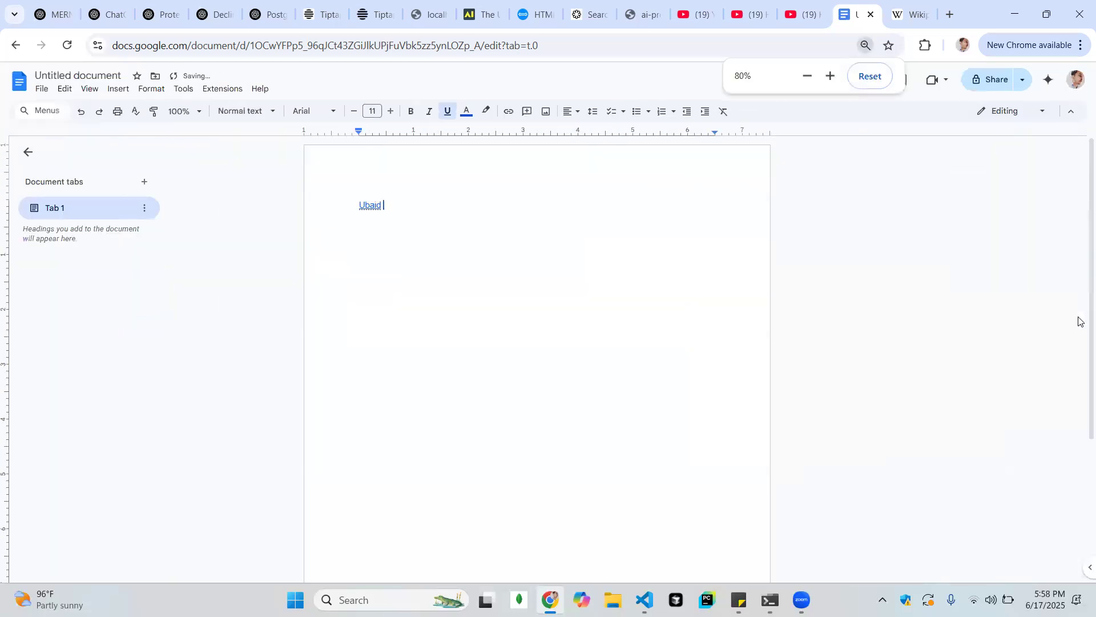
Start a comment on the hyperlinked name, enter jksghlsg as trial text and discard the comment
{"action": "key", "text": "ctrl+plus"}
{"action": "key", "text": "ctrl+plus"}
{"action": "key", "text": "ctrl+minus"}
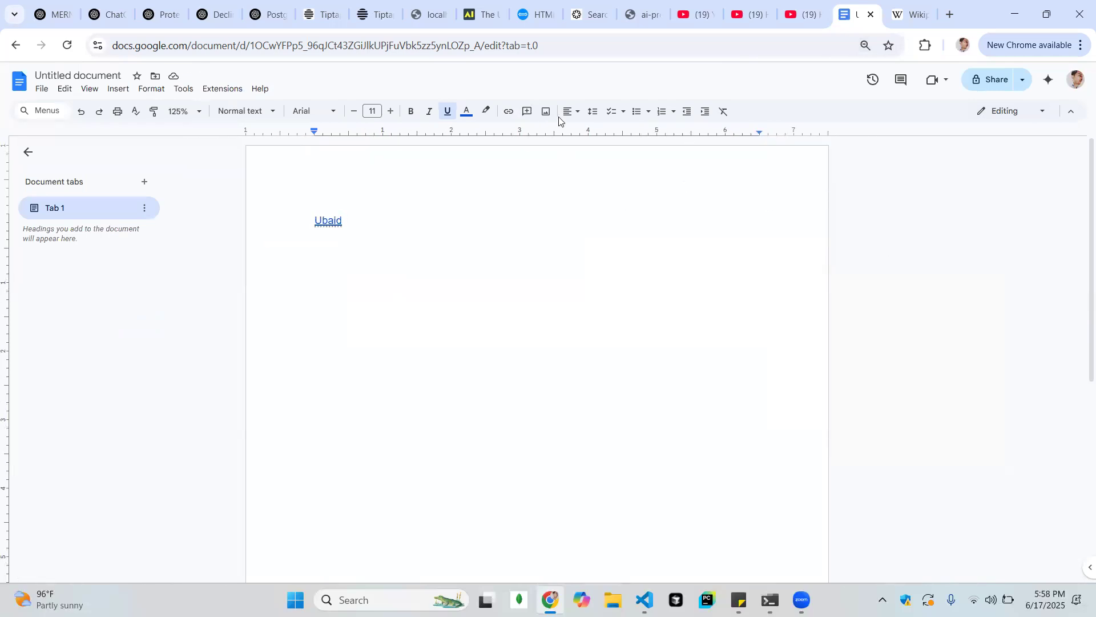
{"action": "left_click", "coordinate": [526, 112]}
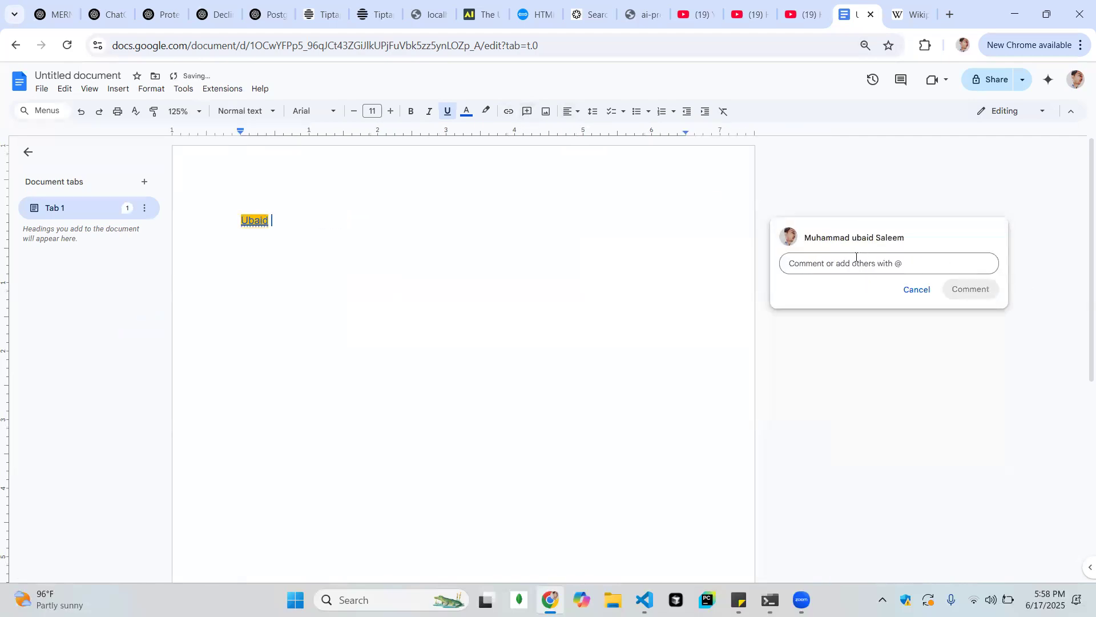
{"action": "type", "text": "jksghlsg"}
{"action": "key", "text": "BackSpace"}
{"action": "key", "text": "BackSpace"}
{"action": "key", "text": "BackSpace"}
{"action": "key", "text": "BackSpace"}
{"action": "key", "text": "BackSpace"}
{"action": "key", "text": "BackSpace"}
{"action": "key", "text": "BackSpace"}
{"action": "left_click", "coordinate": [919, 294]}
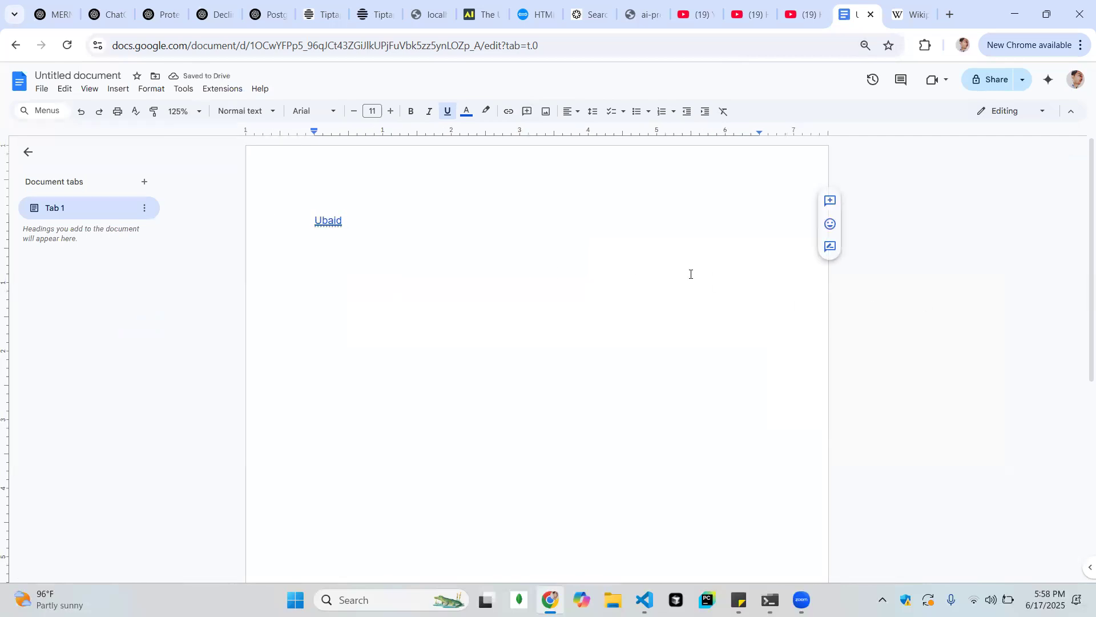
Try the document zoom levels 90%, 100% and 150%
{"action": "scroll", "coordinate": [691, 274], "scroll_direction": "up", "scroll_amount": 2}
{"action": "scroll", "coordinate": [691, 274], "scroll_direction": "down", "scroll_amount": 1}
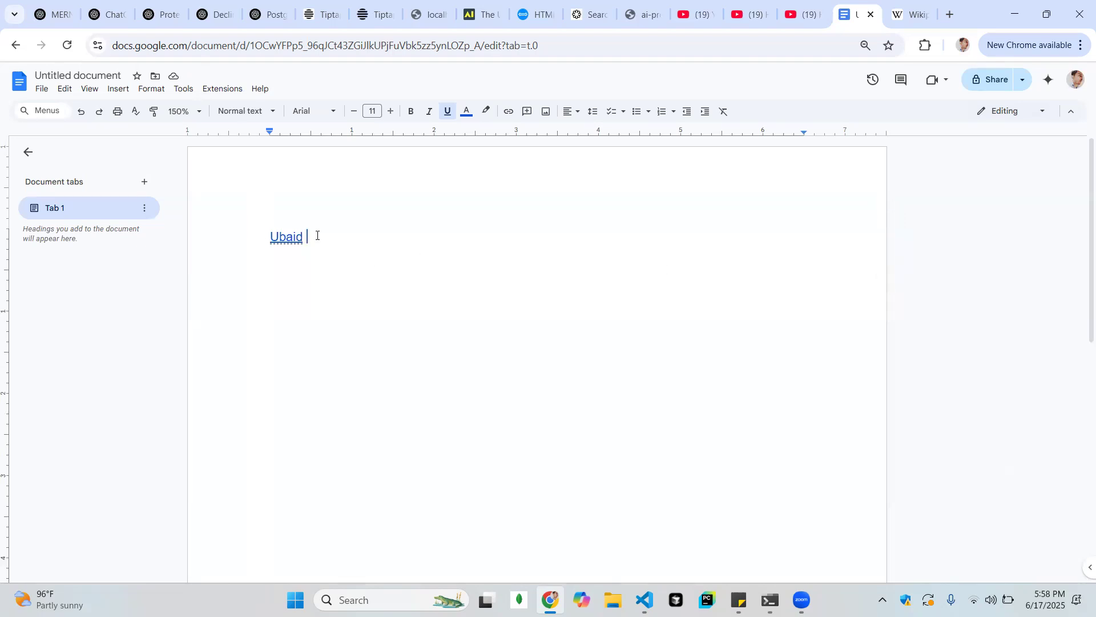
{"action": "left_click_drag", "start_coordinate": [317, 235], "coordinate": [223, 221]}
{"action": "left_click", "coordinate": [594, 170]}
{"action": "left_click", "coordinate": [183, 112]}
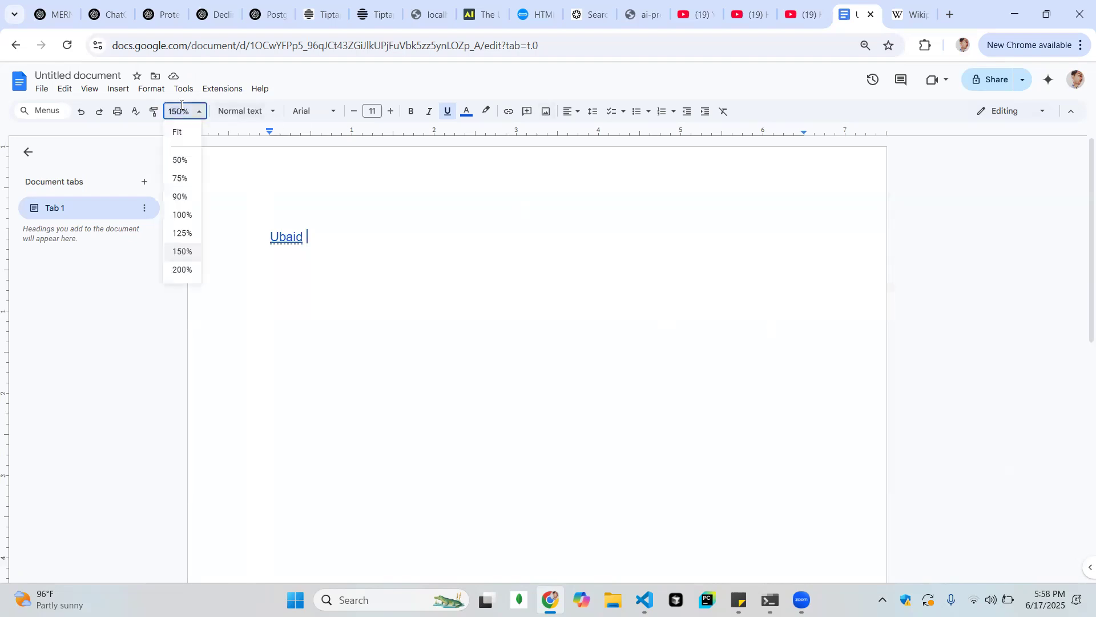
{"action": "left_click", "coordinate": [181, 197]}
{"action": "left_click", "coordinate": [199, 112]}
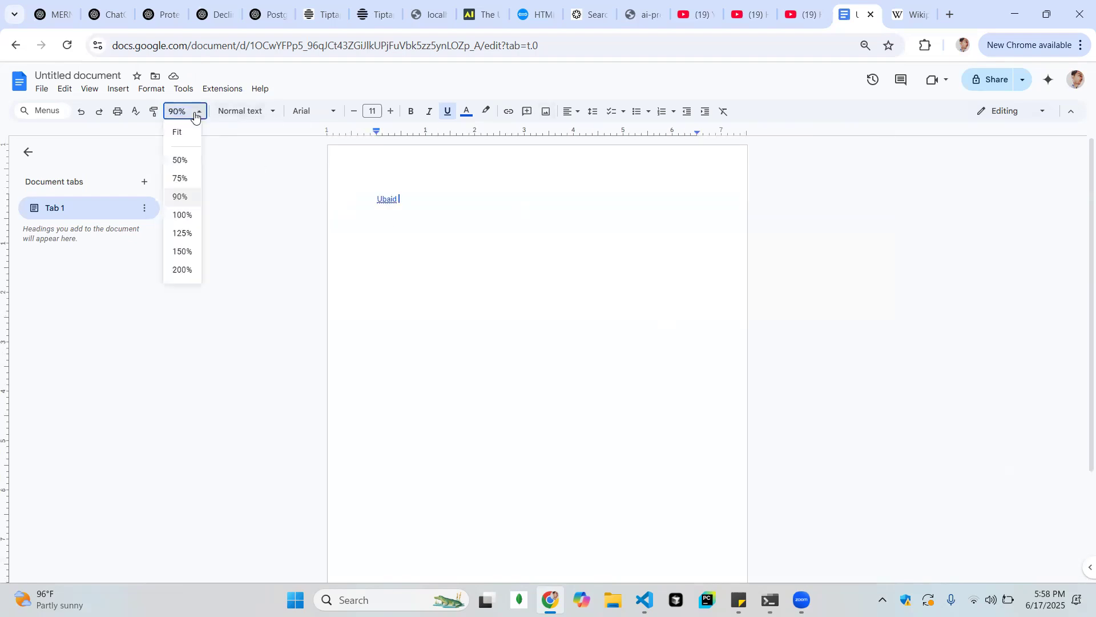
{"action": "left_click", "coordinate": [189, 214]}
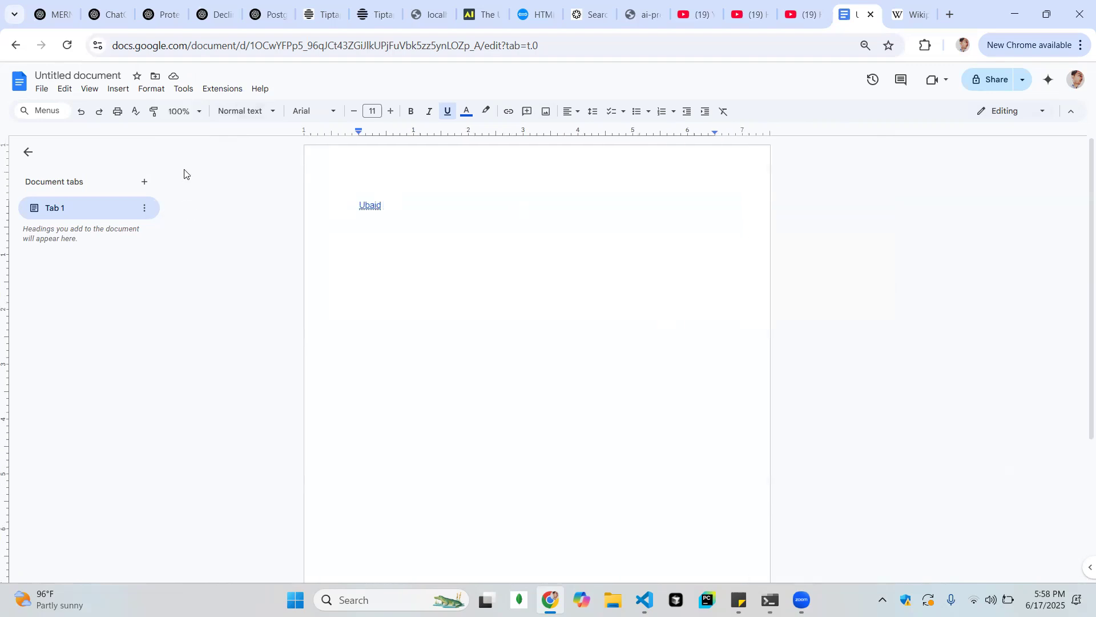
{"action": "left_click", "coordinate": [176, 109]}
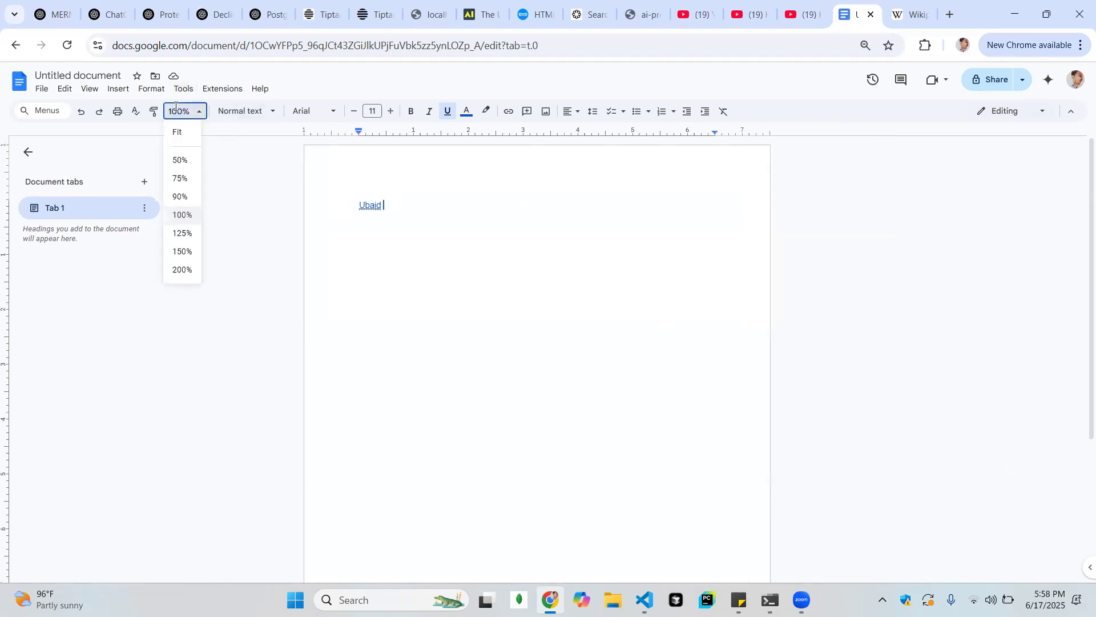
{"action": "left_click", "coordinate": [182, 251]}
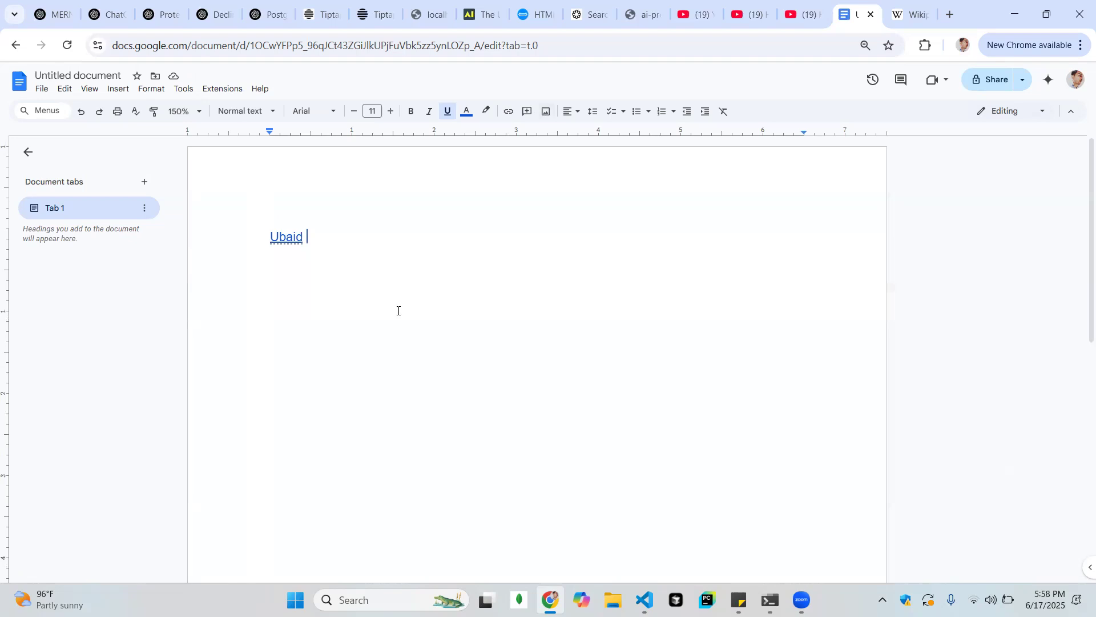
{"action": "scroll", "coordinate": [398, 311], "scroll_direction": "down", "scroll_amount": 3}
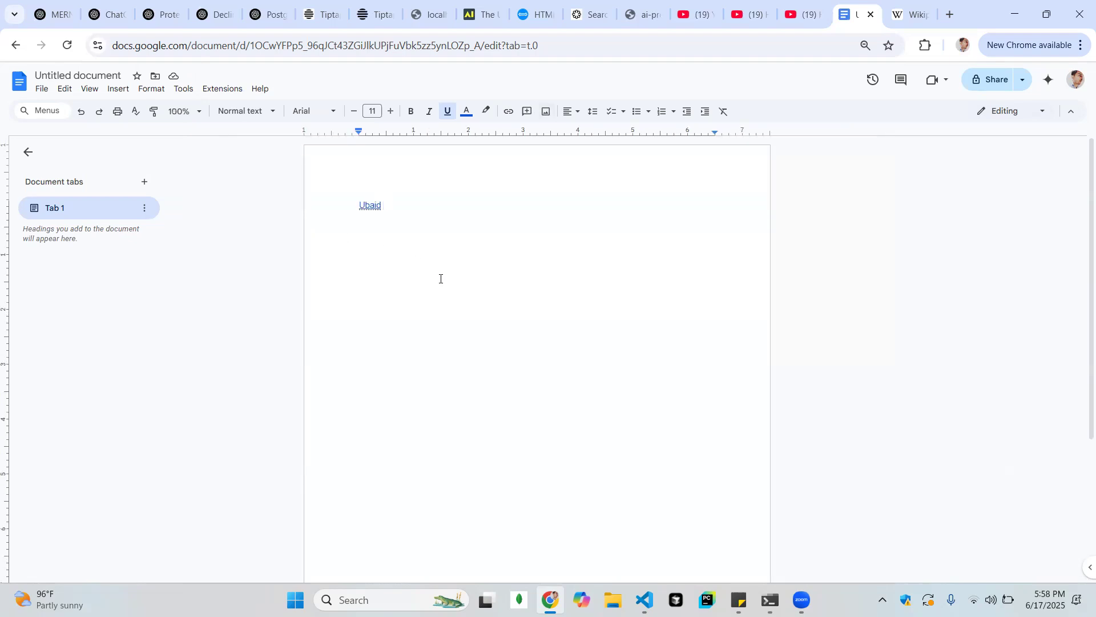
{"action": "key", "text": "ctrl+a"}
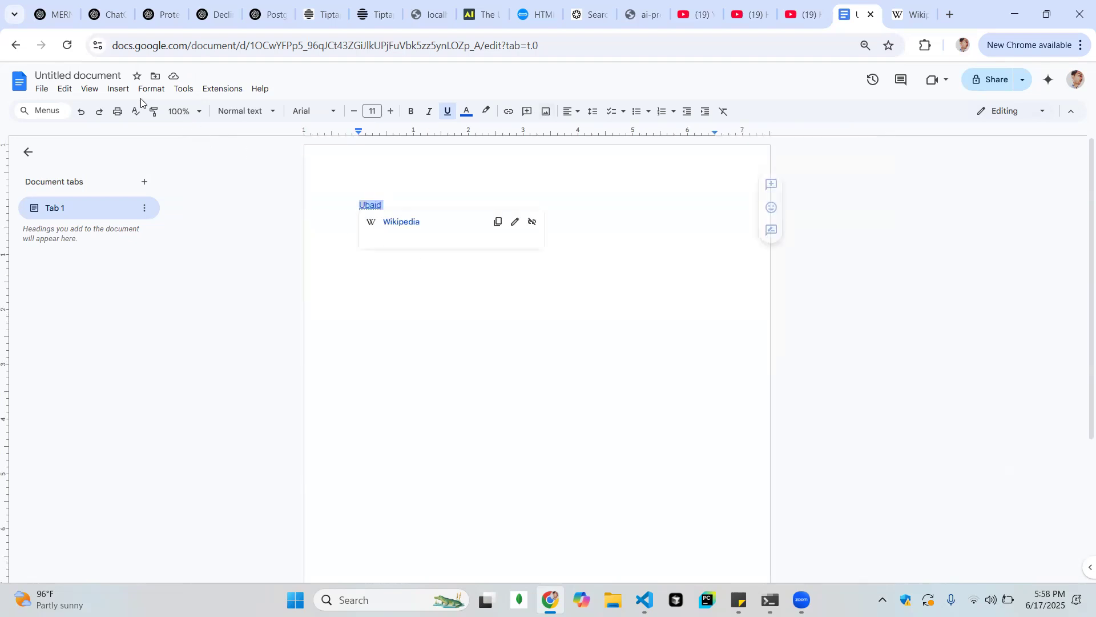
{"action": "left_click", "coordinate": [184, 113]}
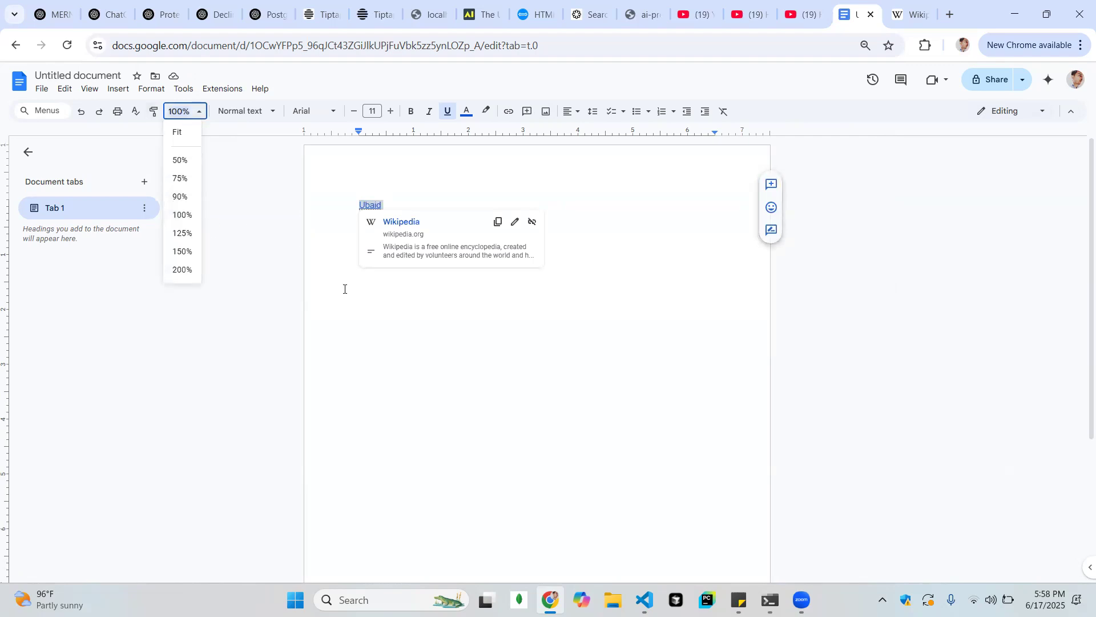
{"action": "left_click", "coordinate": [918, 253]}
{"action": "scroll", "coordinate": [919, 252], "scroll_direction": "down", "scroll_amount": 3}
{"action": "scroll", "coordinate": [918, 253], "scroll_direction": "up", "scroll_amount": 3}
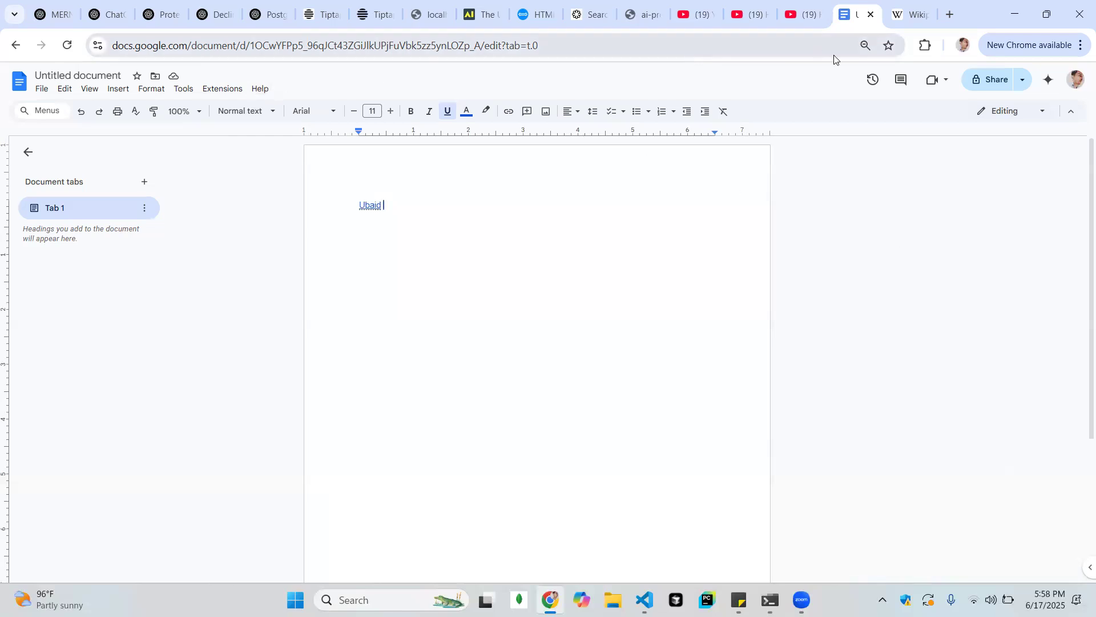
Raise the browser page zoom by one level, and switch the document zoom to 150% and back to 100%
{"action": "left_click", "coordinate": [866, 45]}
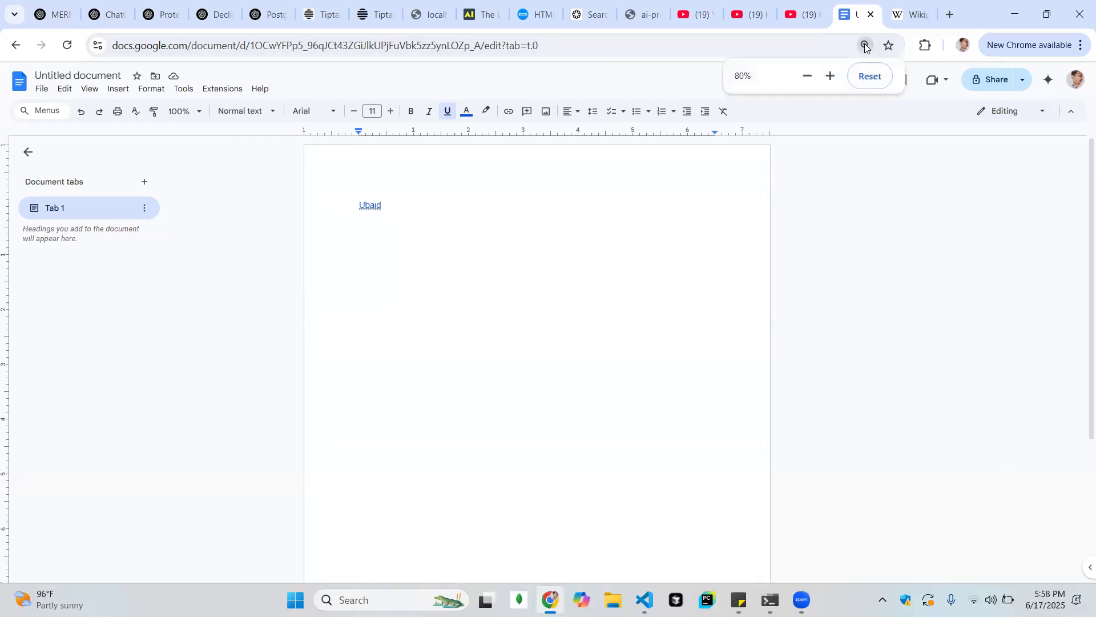
{"action": "left_click", "coordinate": [830, 77]}
{"action": "left_click", "coordinate": [830, 76]}
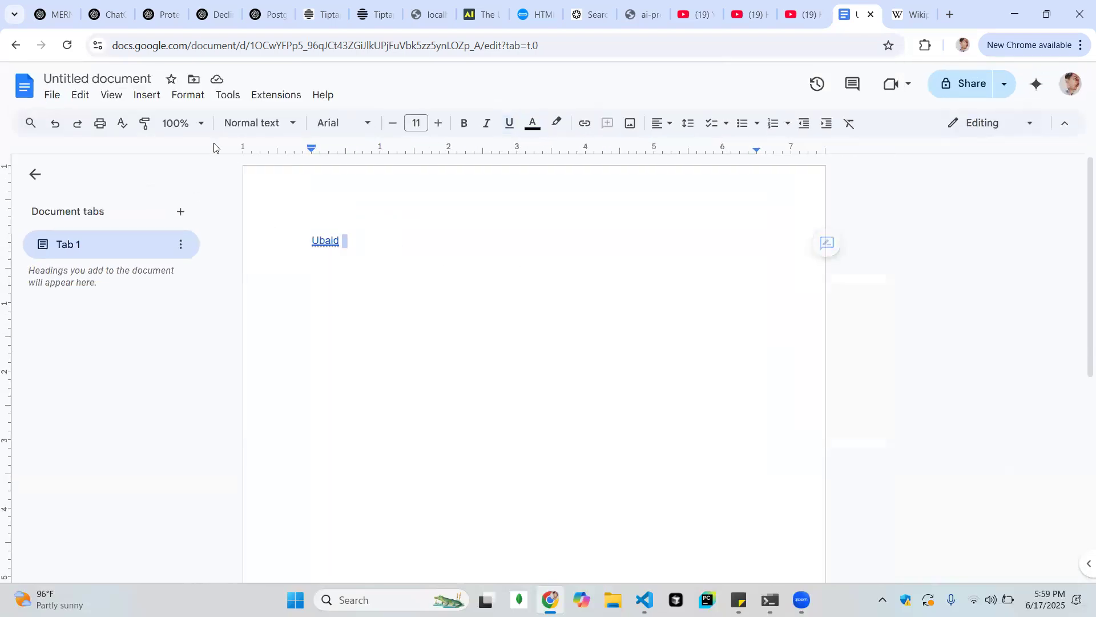
{"action": "left_click", "coordinate": [178, 122]}
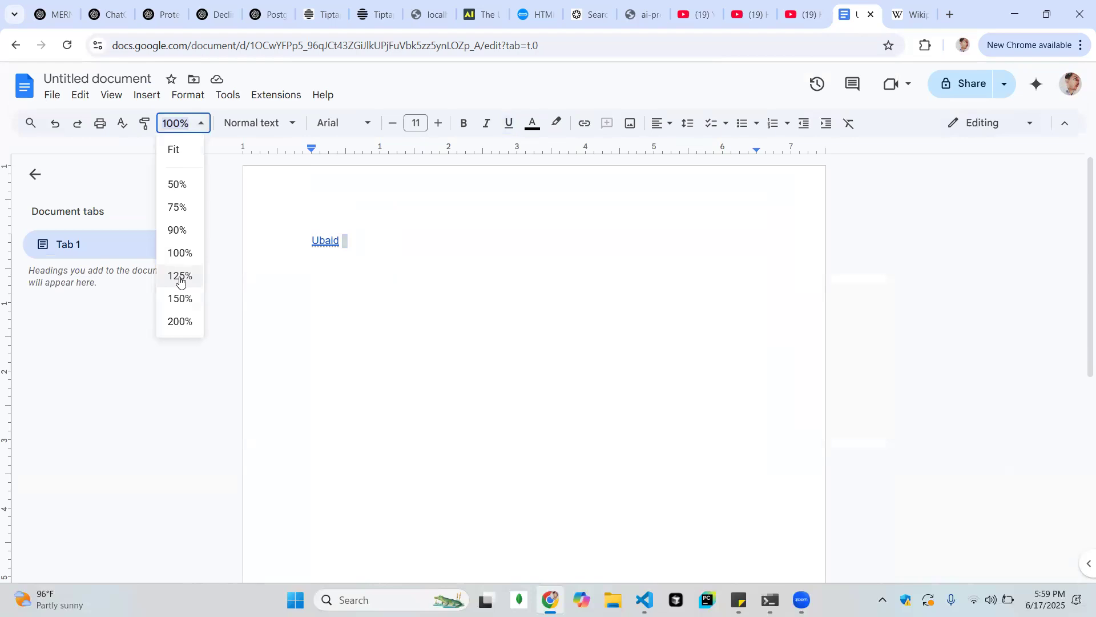
{"action": "left_click", "coordinate": [179, 297]}
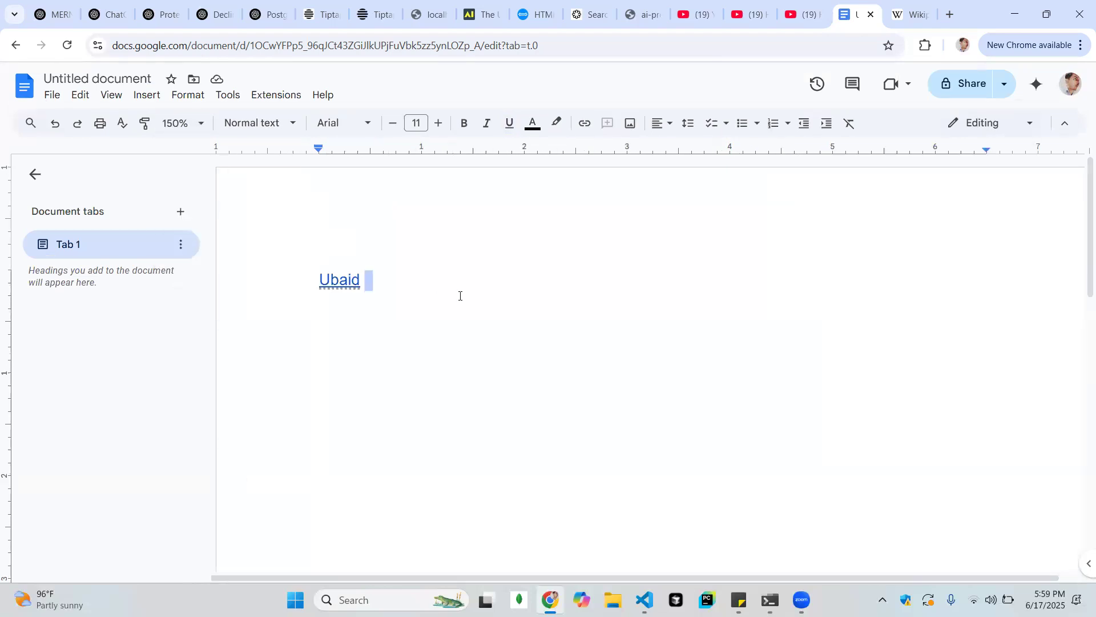
{"action": "left_click", "coordinate": [181, 122]}
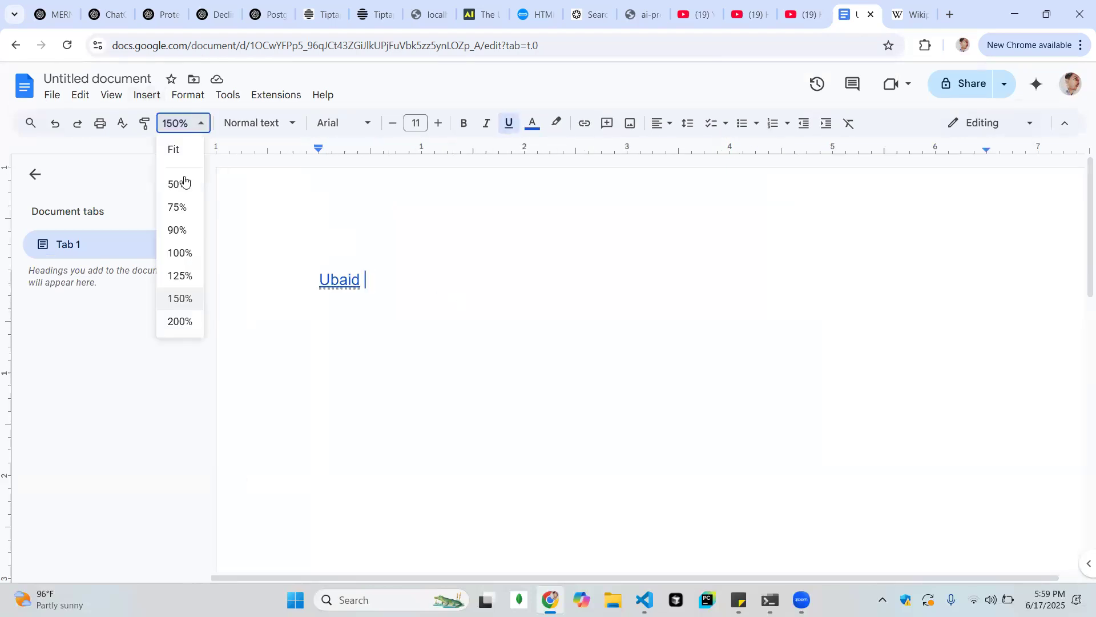
{"action": "left_click", "coordinate": [178, 254]}
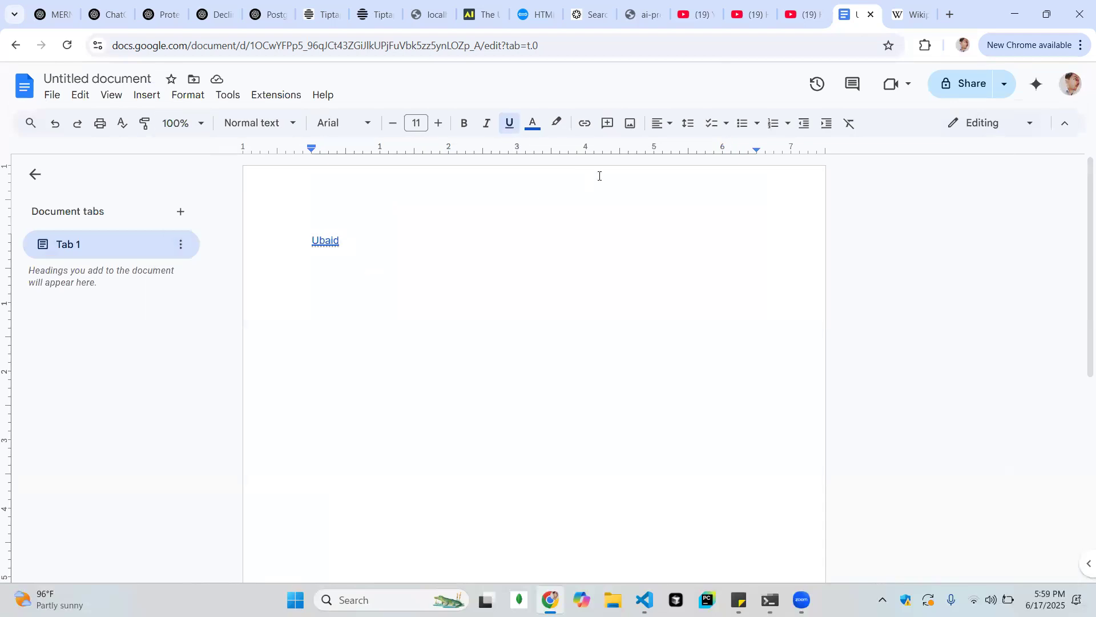
Review the sources for inserting an image, view the recent Google Drive images and close the Drive picker
{"action": "left_click", "coordinate": [631, 130]}
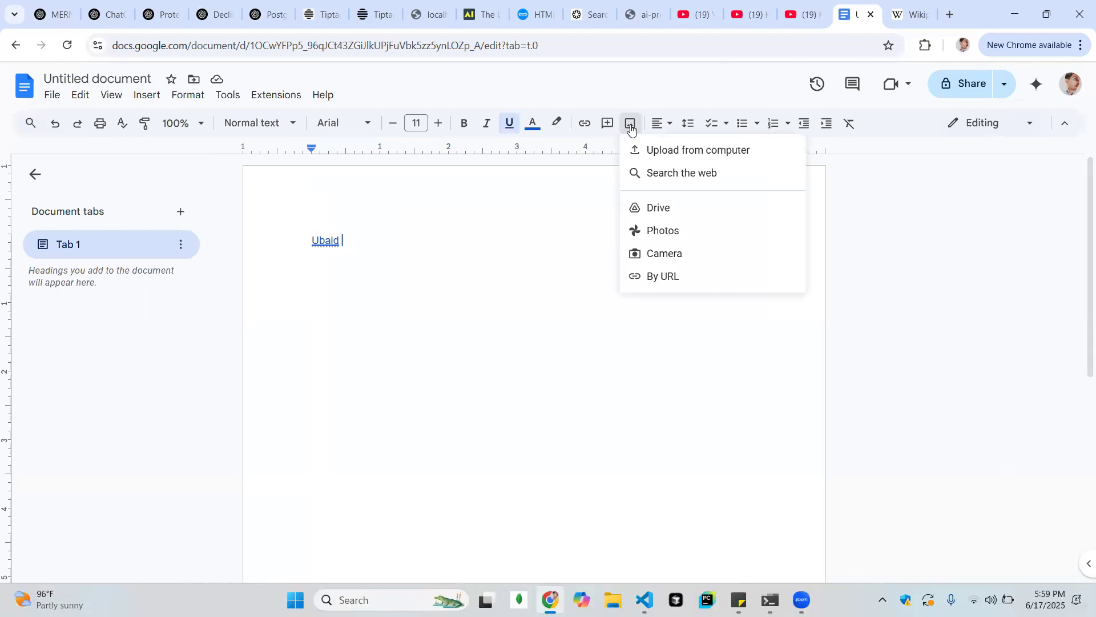
{"action": "left_click", "coordinate": [668, 193]}
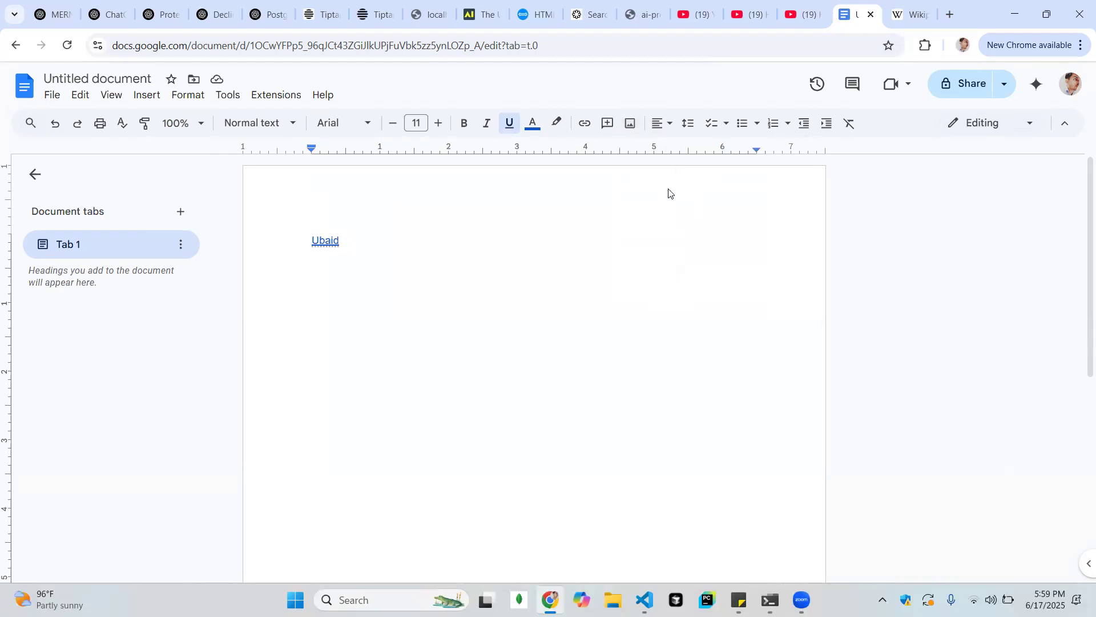
{"action": "left_click", "coordinate": [631, 122]}
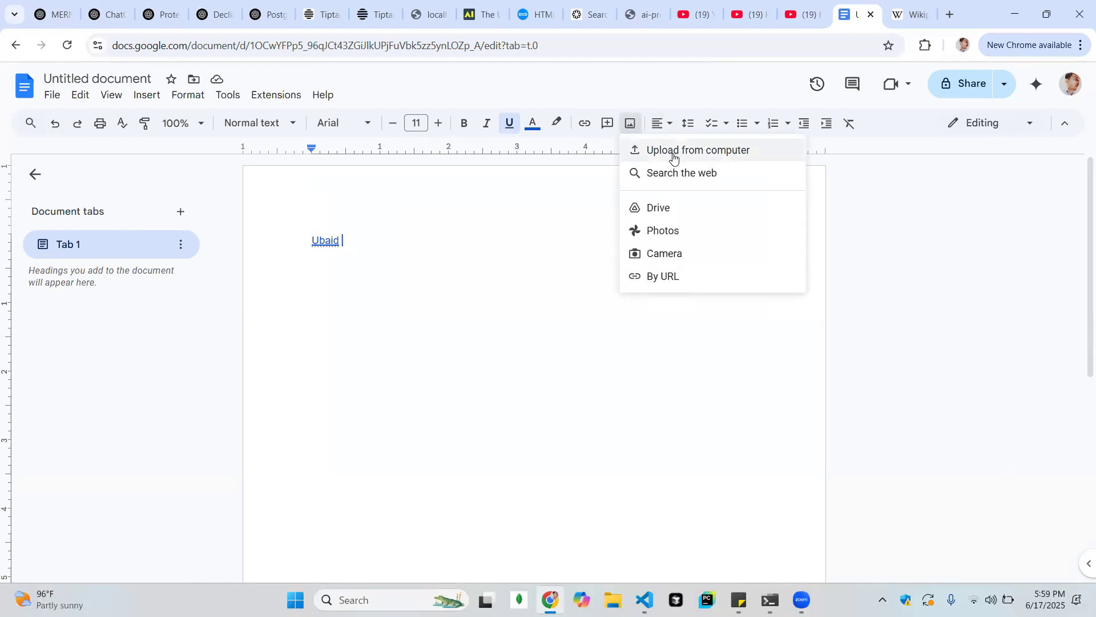
{"action": "left_click", "coordinate": [668, 209]}
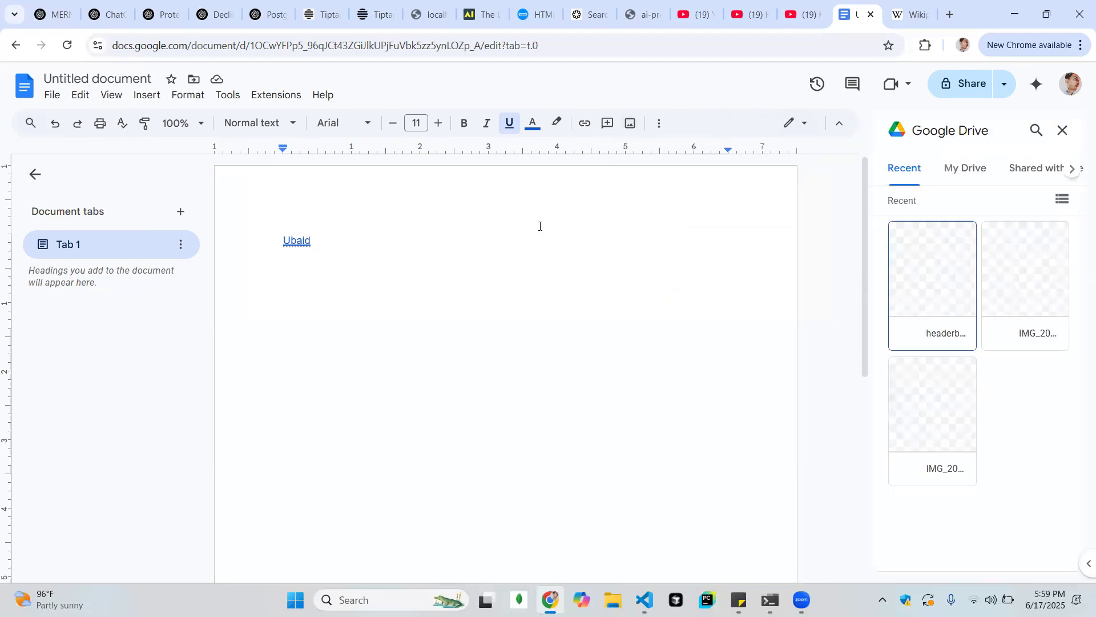
{"action": "left_click", "coordinate": [1063, 131]}
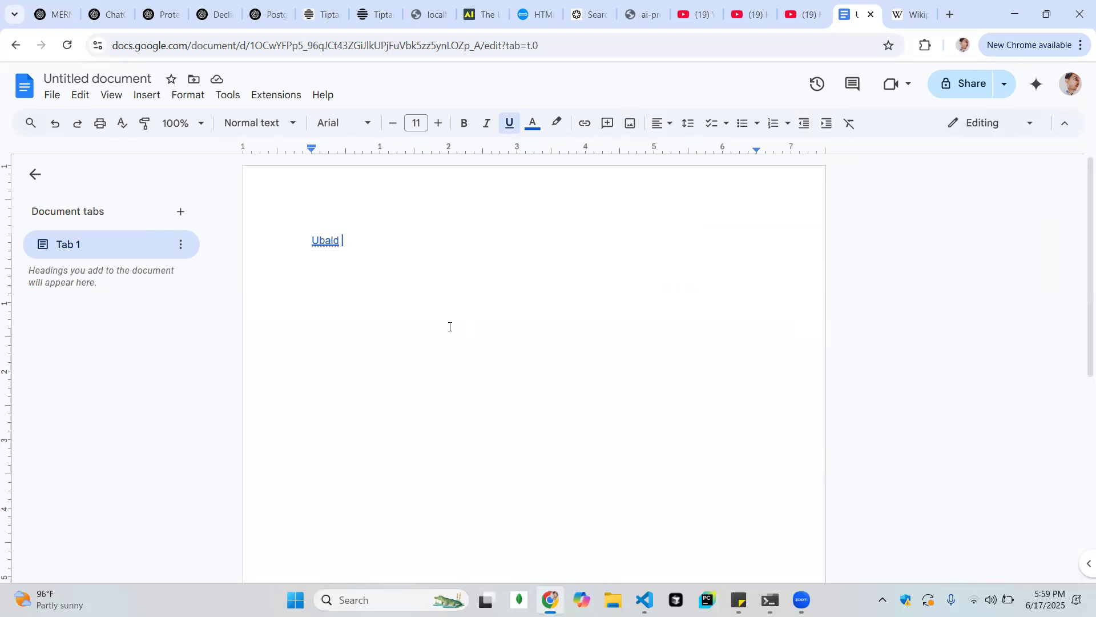
Upload Screenshot 2024-09-12 201055.png from the computer's Pictures > Screenshots folder into the document after the name
{"action": "left_click", "coordinate": [626, 124]}
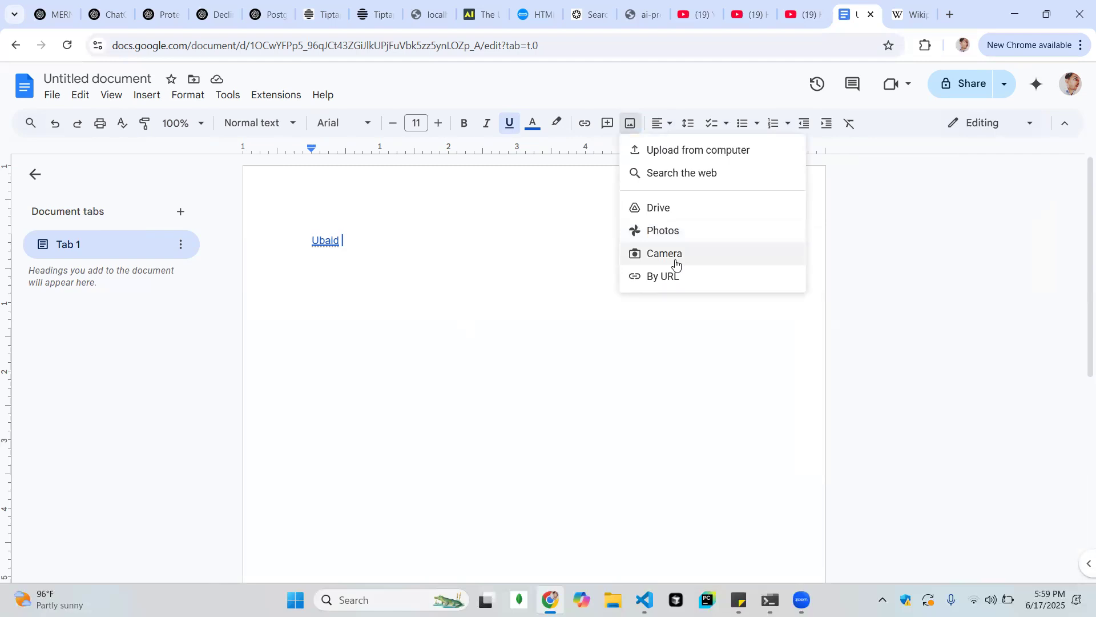
{"action": "left_click", "coordinate": [675, 151]}
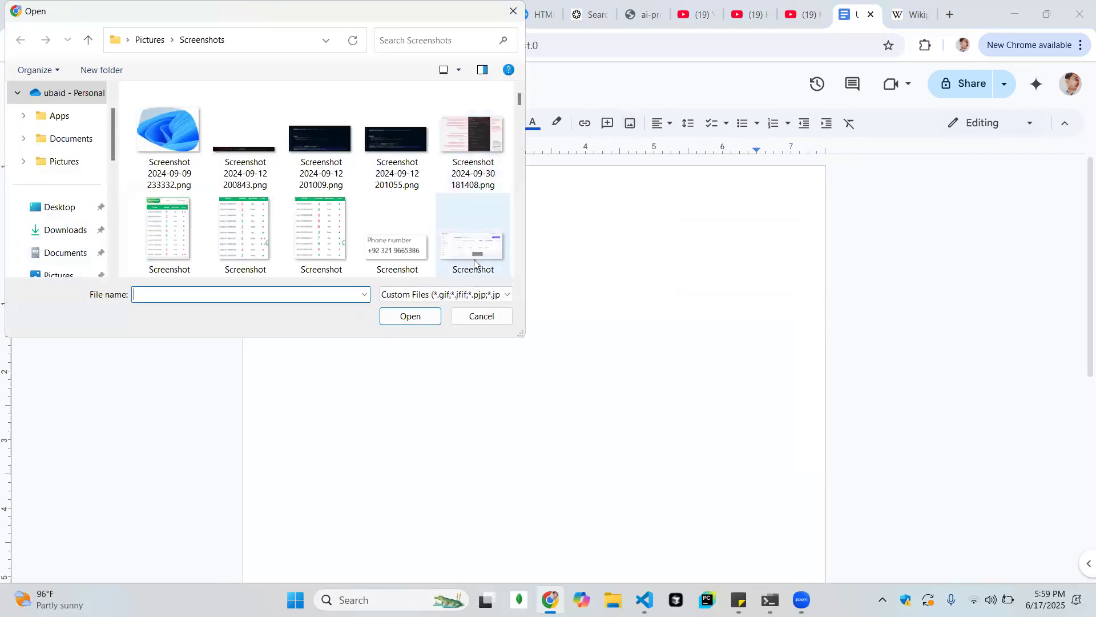
{"action": "left_click", "coordinate": [389, 161]}
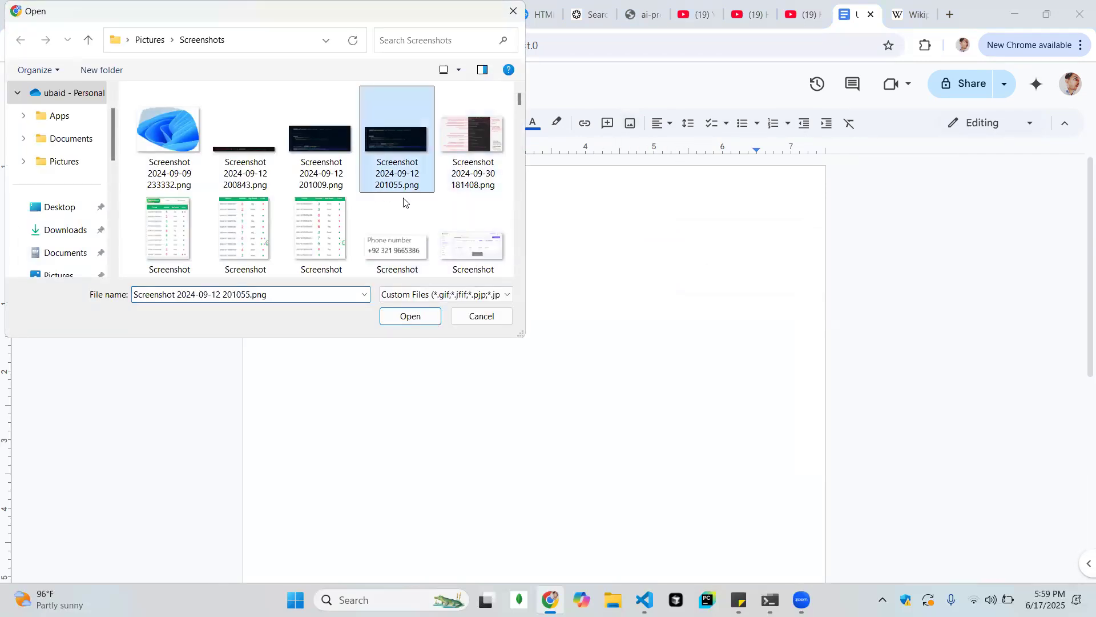
{"action": "left_click", "coordinate": [409, 316]}
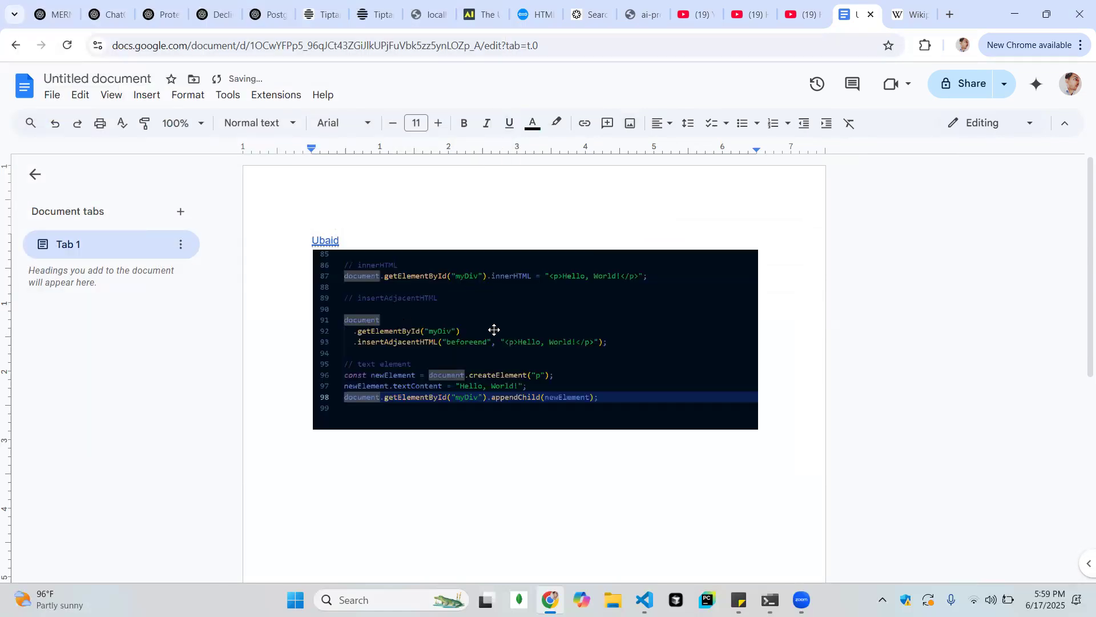
Try rotating the inserted screenshot counterclockwise, adjust the angle and undo the rotations
{"action": "left_click", "coordinate": [523, 307]}
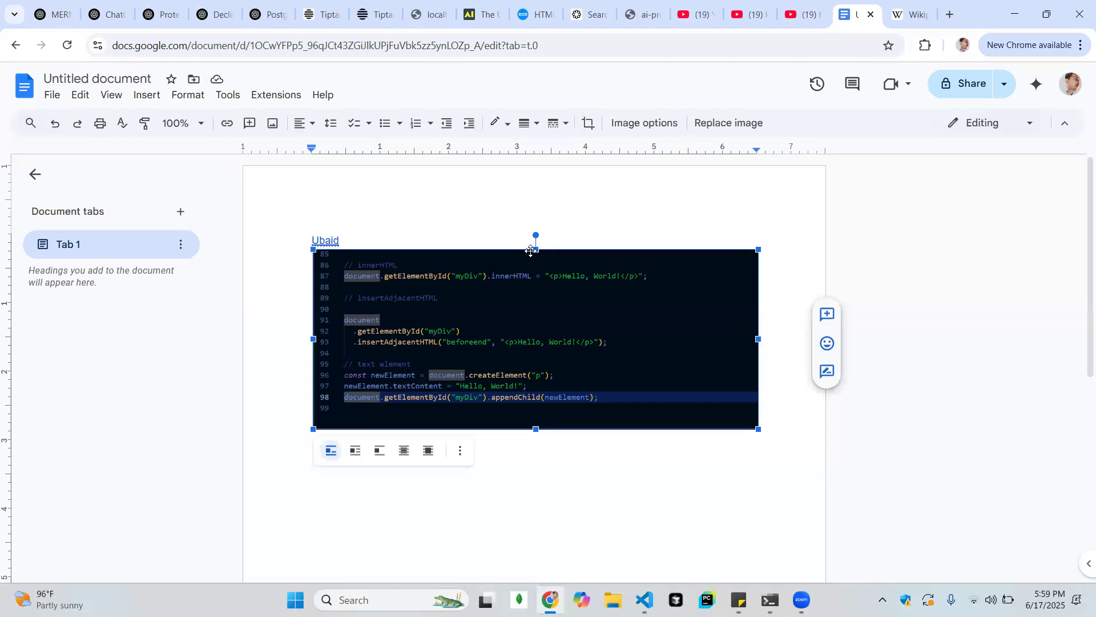
{"action": "left_click", "coordinate": [536, 233]}
{"action": "left_click_drag", "start_coordinate": [536, 235], "coordinate": [457, 242]}
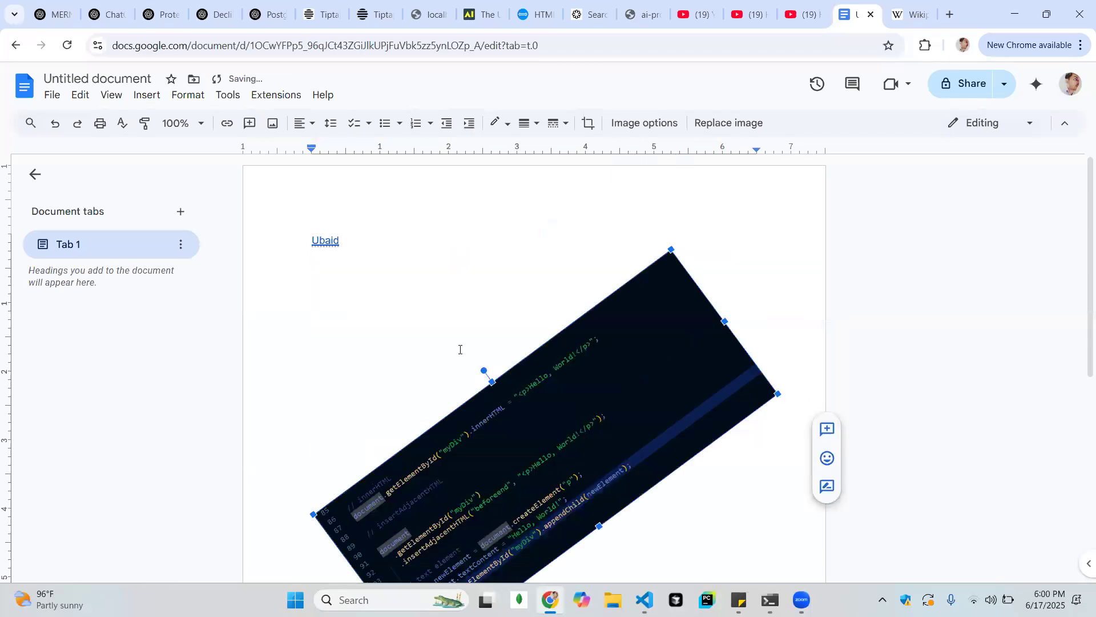
{"action": "left_click_drag", "start_coordinate": [484, 371], "coordinate": [516, 355]}
{"action": "key", "text": "ctrl+z"}
{"action": "key", "text": "ctrl+z"}
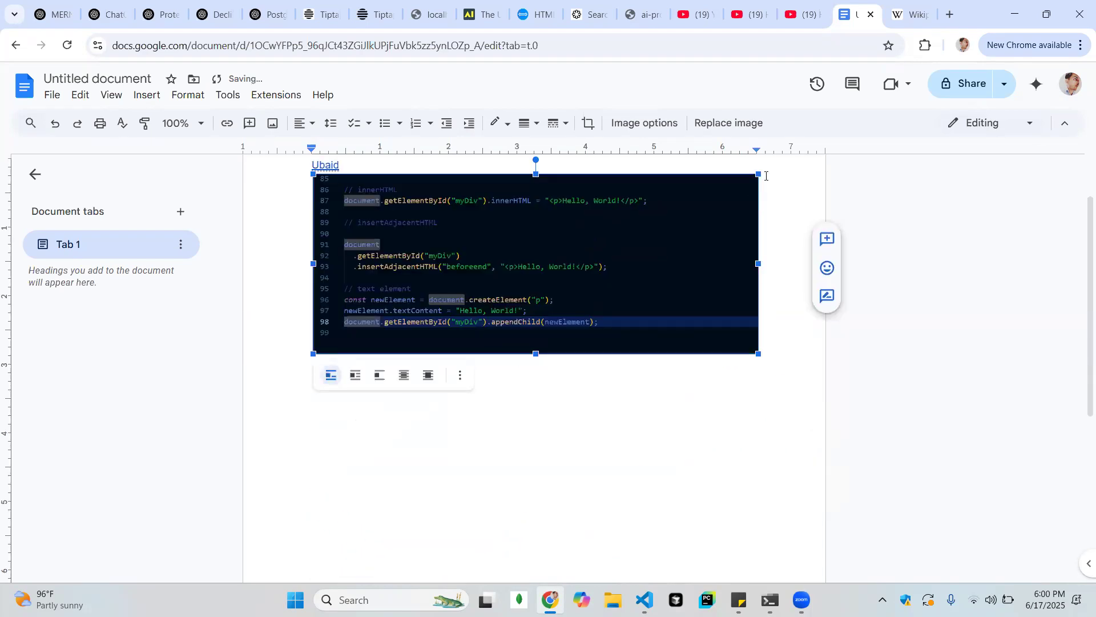
Try shrinking the screenshot from its corner, narrowing its width and reducing its height, and undo the distorting changes
{"action": "mouse_move", "coordinate": [758, 173]}
{"action": "left_mouse_down"}
{"action": "mouse_move", "coordinate": [631, 244]}
{"action": "mouse_move", "coordinate": [765, 173]}
{"action": "mouse_move", "coordinate": [744, 187]}
{"action": "left_mouse_up"}
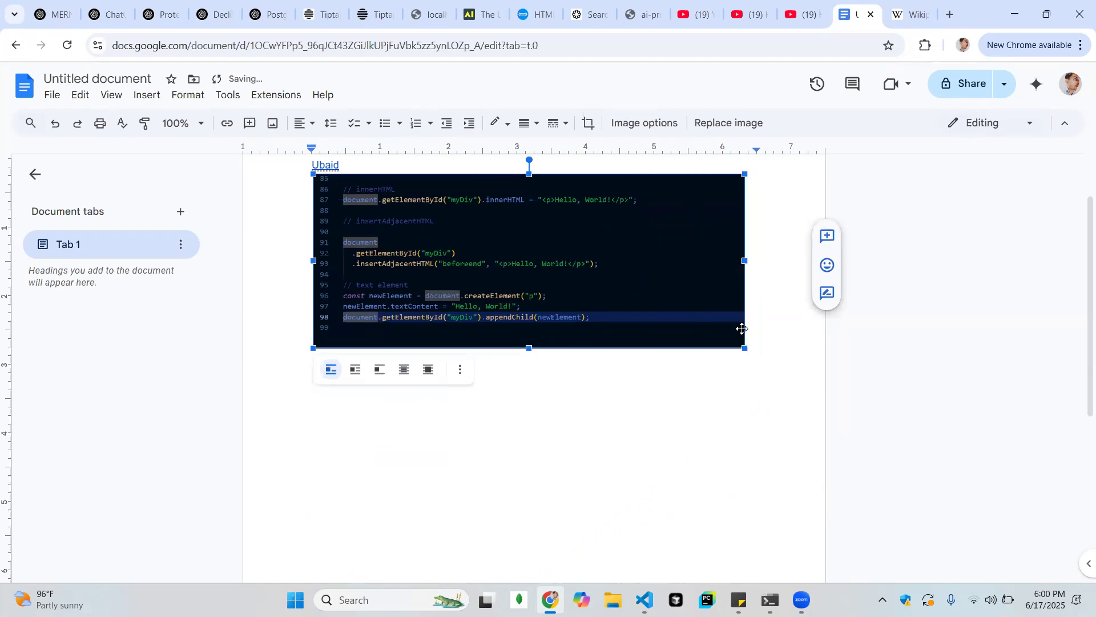
{"action": "left_click_drag", "start_coordinate": [745, 260], "coordinate": [553, 258]}
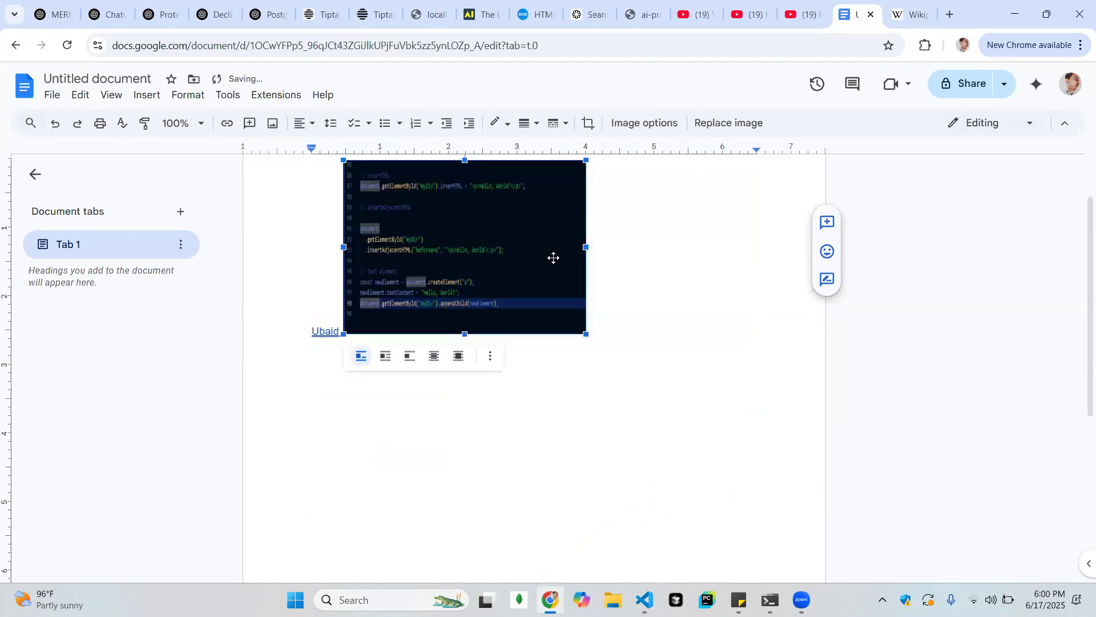
{"action": "key", "text": "ctrl+z"}
{"action": "left_click_drag", "start_coordinate": [530, 348], "coordinate": [518, 291]}
{"action": "key", "text": "ctrl+z"}
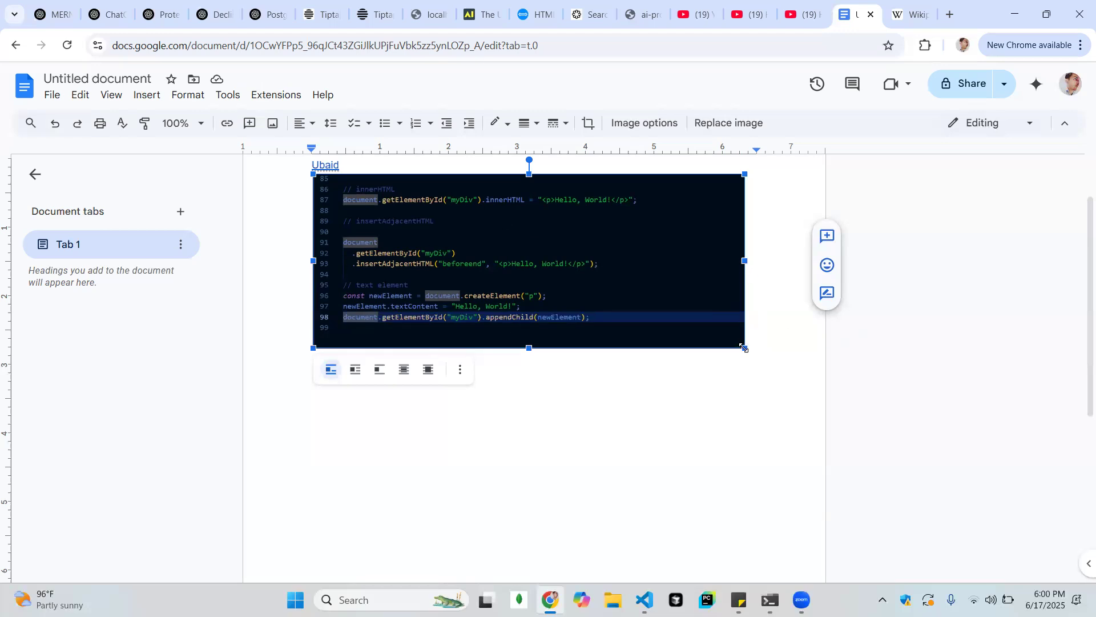
Shrink the screenshot from its corner to about 4.7 inches wide and set it to wrap text
{"action": "left_click_drag", "start_coordinate": [744, 347], "coordinate": [607, 301]}
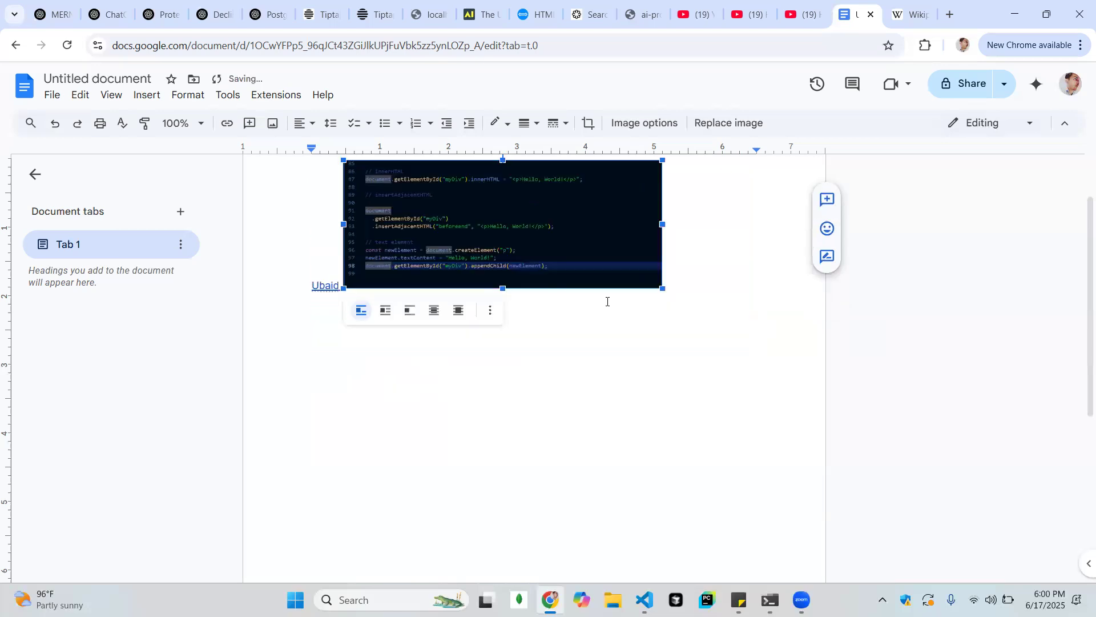
{"action": "left_click", "coordinate": [383, 312]}
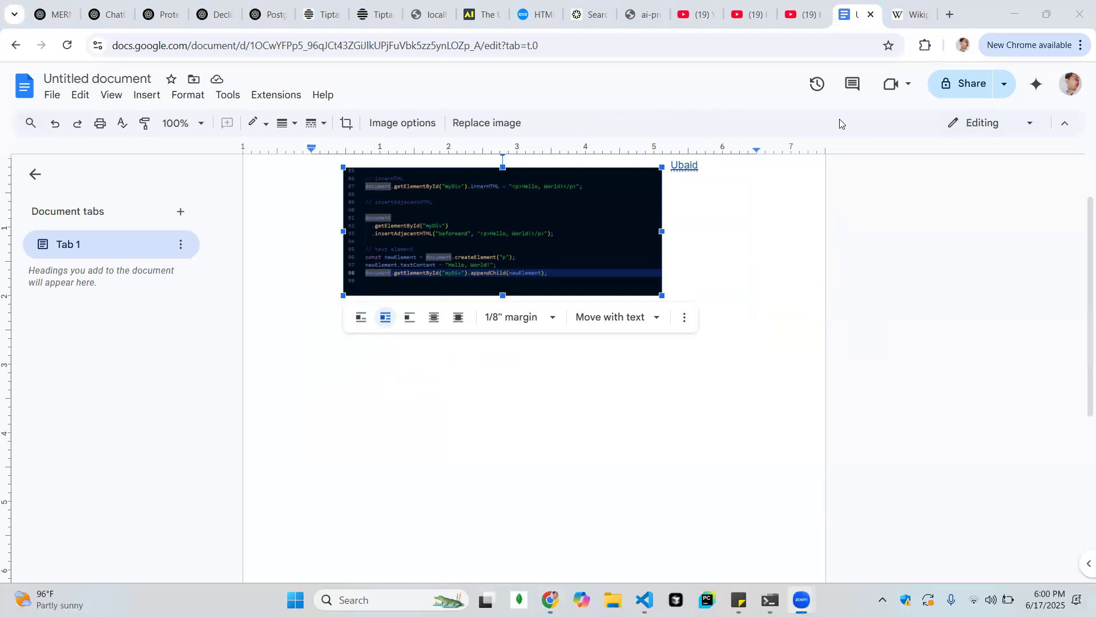
Open the English Wikipedia main page and copy the featured article text about the russet sparrow, from "The russet sparrow" to "five or six"
{"action": "left_click", "coordinate": [913, 8]}
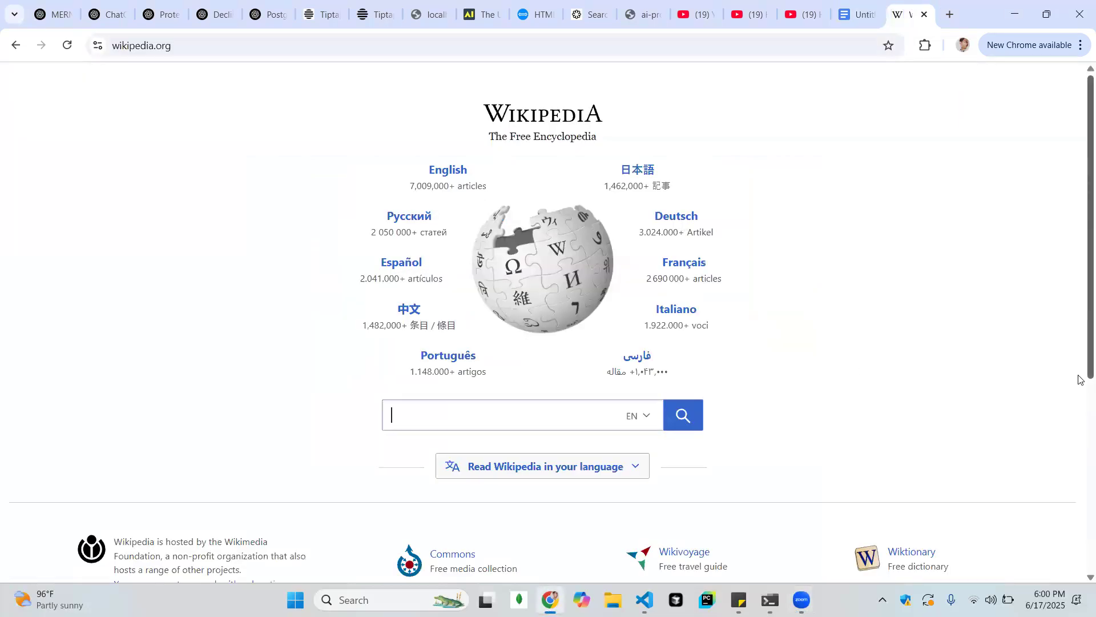
{"action": "scroll", "coordinate": [1079, 380], "scroll_direction": "down", "scroll_amount": 5}
{"action": "scroll", "coordinate": [1080, 229], "scroll_direction": "up", "scroll_amount": 5}
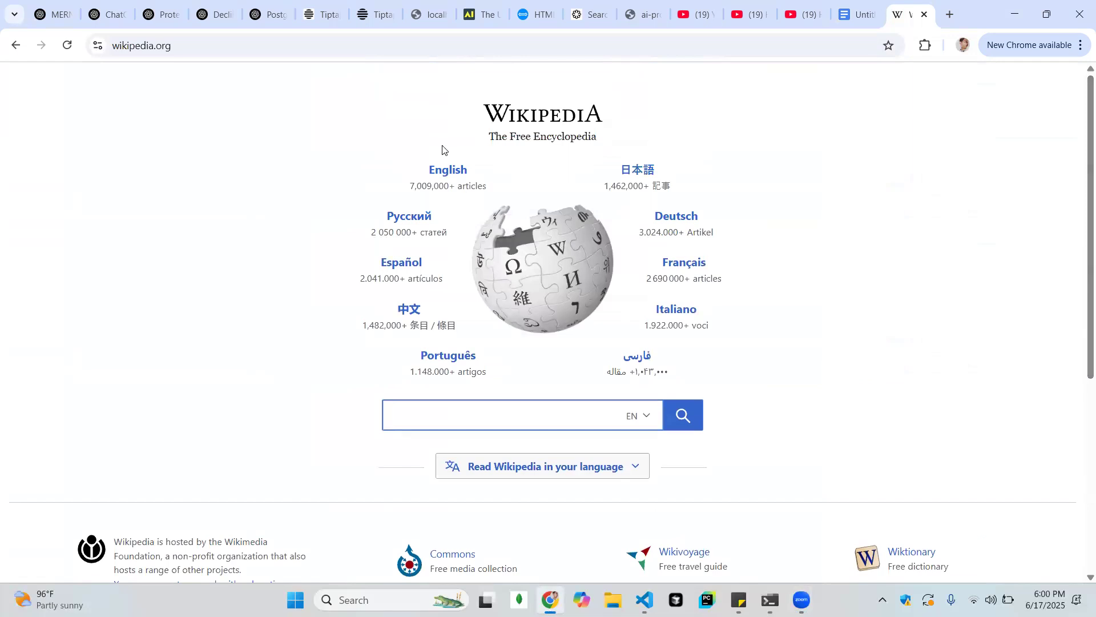
{"action": "left_click", "coordinate": [446, 170]}
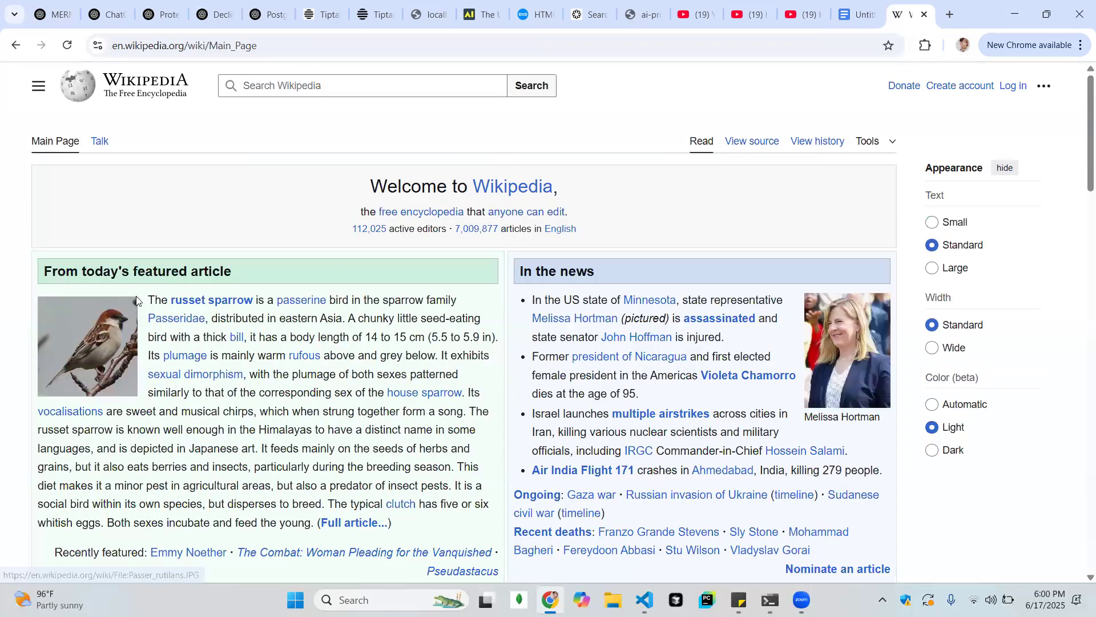
{"action": "left_click_drag", "start_coordinate": [149, 301], "coordinate": [491, 504]}
{"action": "key", "text": "ctrl+c"}
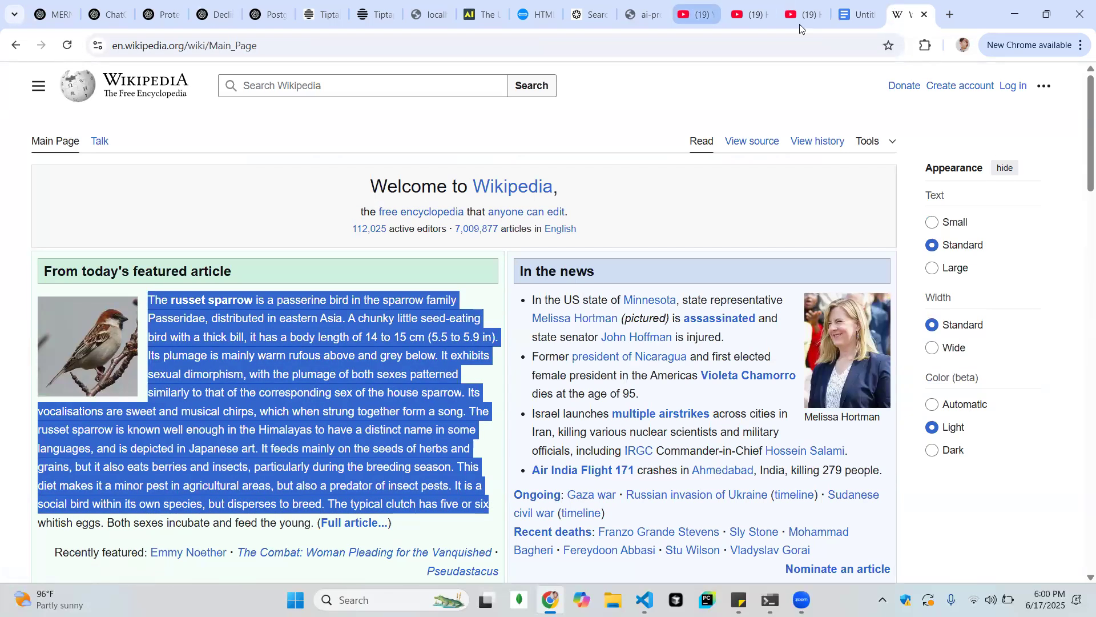
Return to the untitled document, delete the linked name beside the screenshot and paste the copied russet sparrow text in its place
{"action": "left_click", "coordinate": [854, 15]}
{"action": "left_click", "coordinate": [723, 198]}
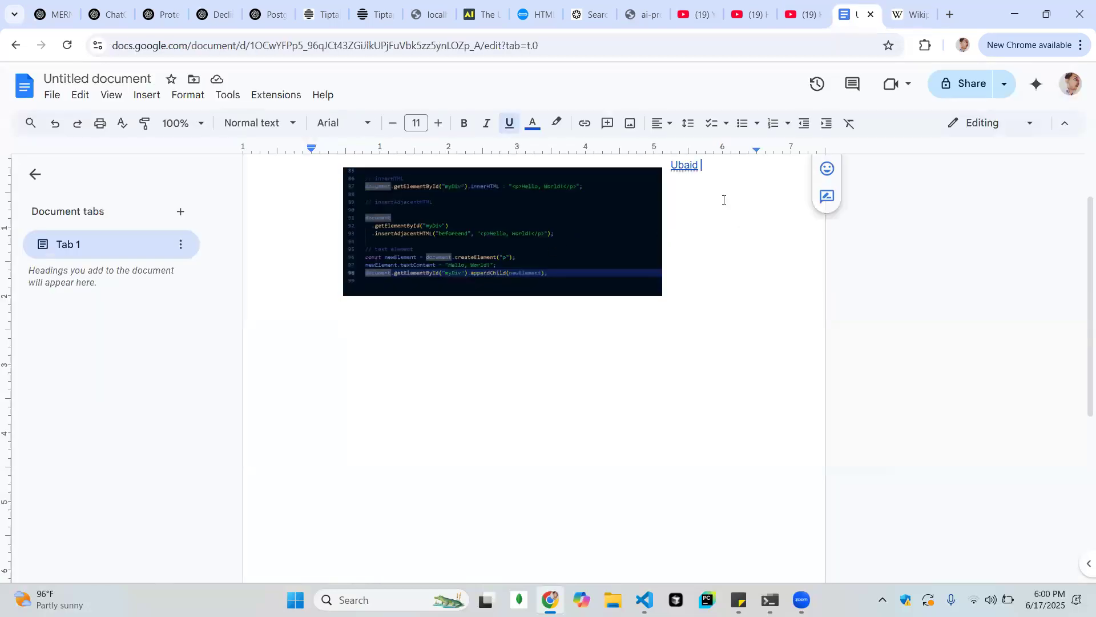
{"action": "key", "text": "BackSpace"}
{"action": "key", "text": "BackSpace"}
{"action": "key", "text": "BackSpace"}
{"action": "key", "text": "BackSpace"}
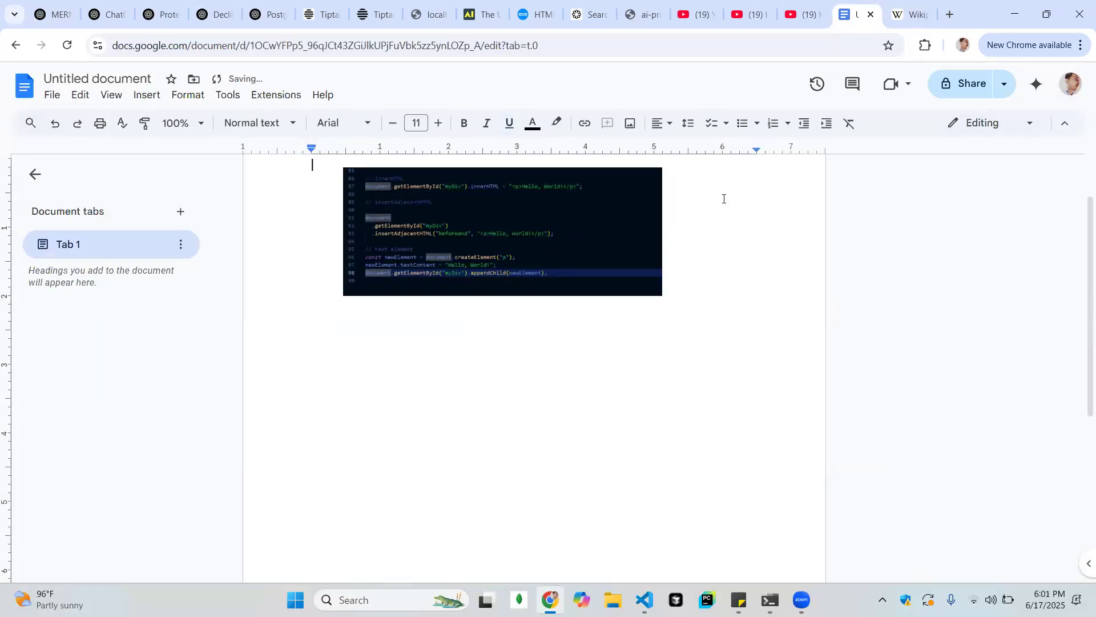
{"action": "key", "text": "ctrl+v"}
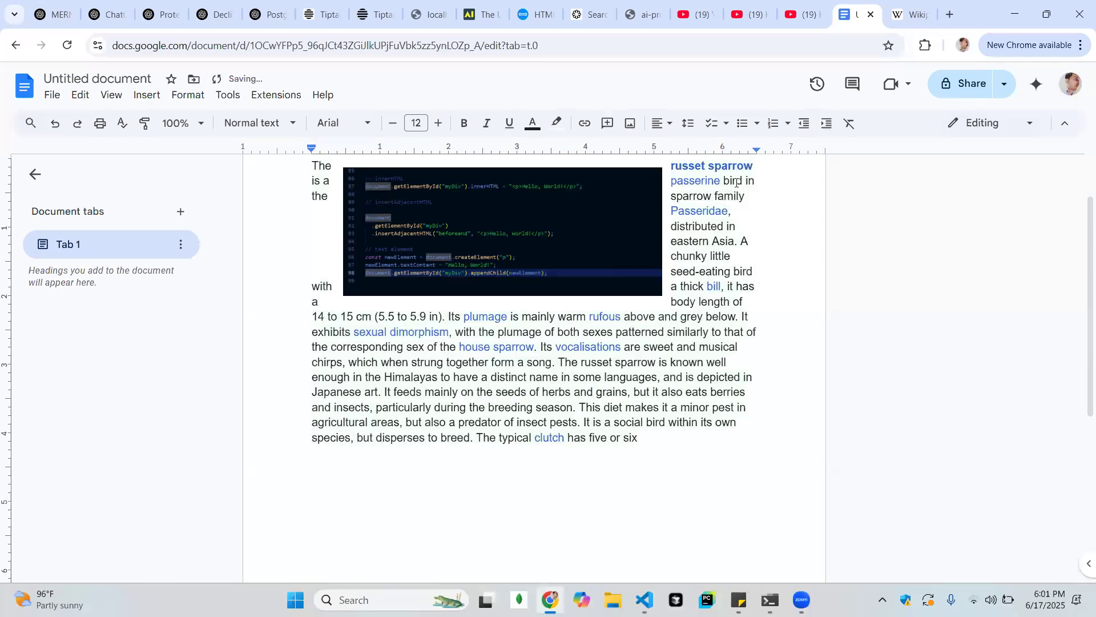
Switch the screenshot to in line with text and back to wrap text
{"action": "left_click", "coordinate": [573, 228]}
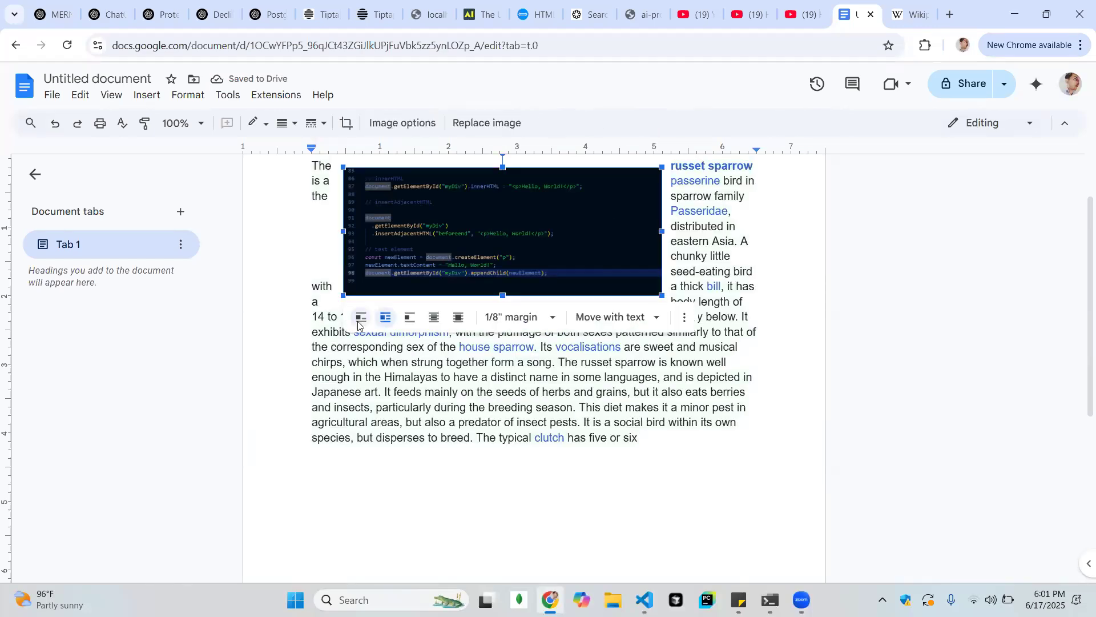
{"action": "left_click", "coordinate": [358, 323]}
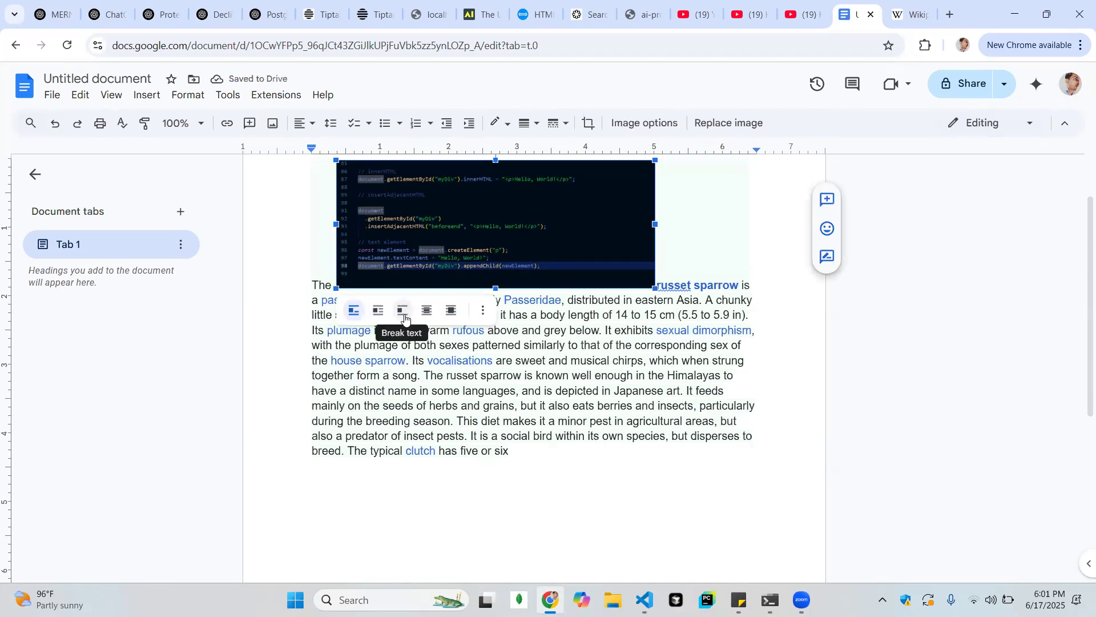
{"action": "left_click", "coordinate": [379, 311]}
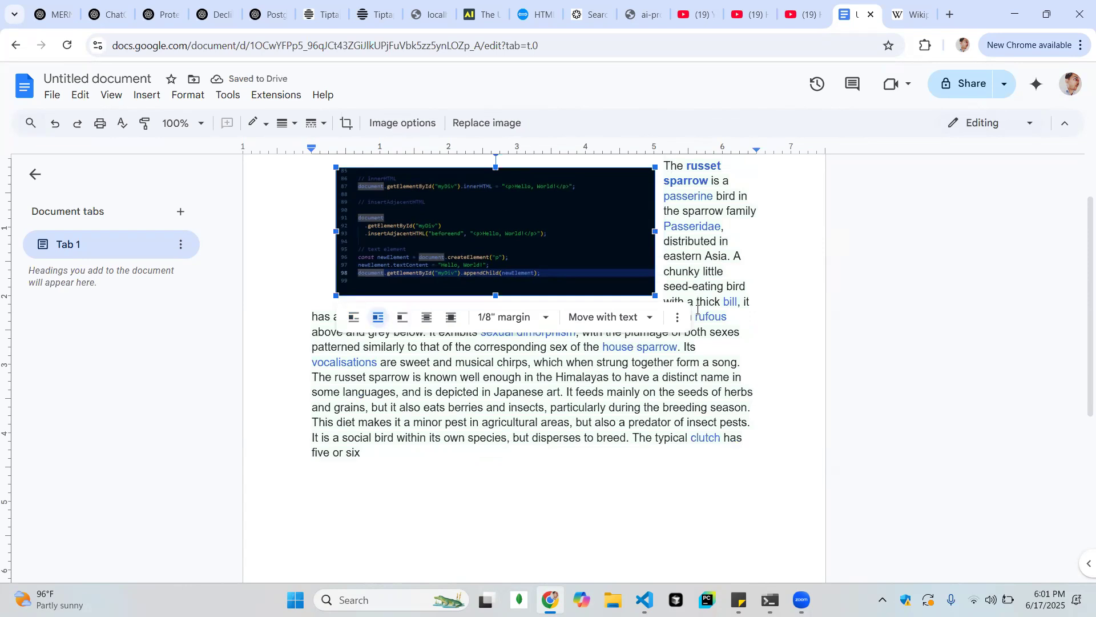
{"action": "scroll", "coordinate": [698, 310], "scroll_direction": "up", "scroll_amount": 2}
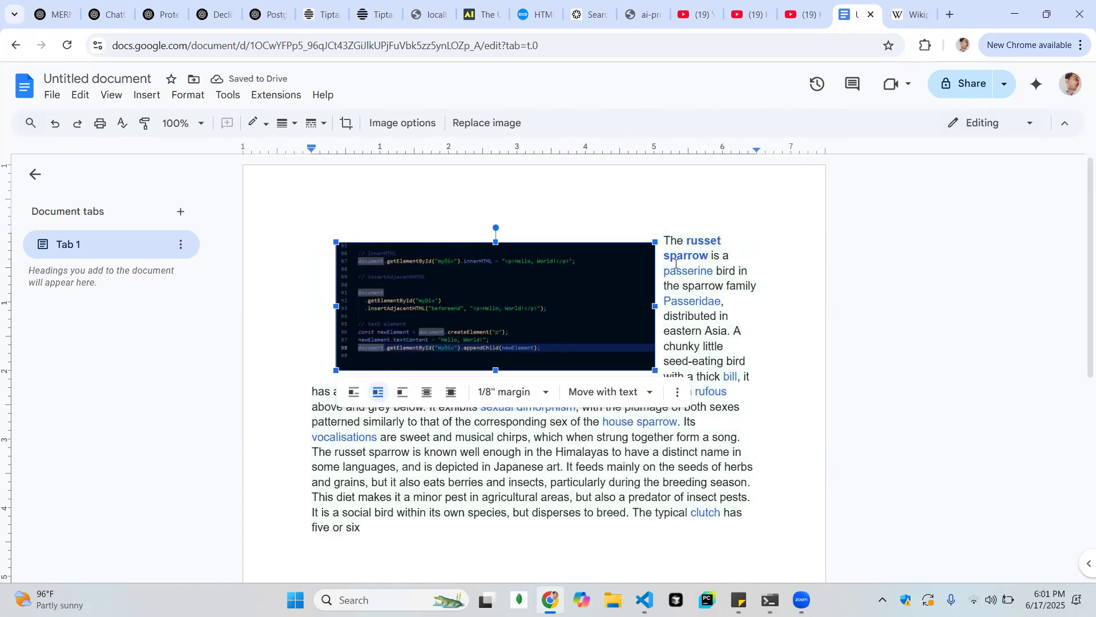
Set the screenshot to break text and move it down into the middle of the sparrow paragraph
{"action": "left_click", "coordinate": [756, 286]}
{"action": "left_click", "coordinate": [575, 297]}
{"action": "left_click", "coordinate": [402, 393]}
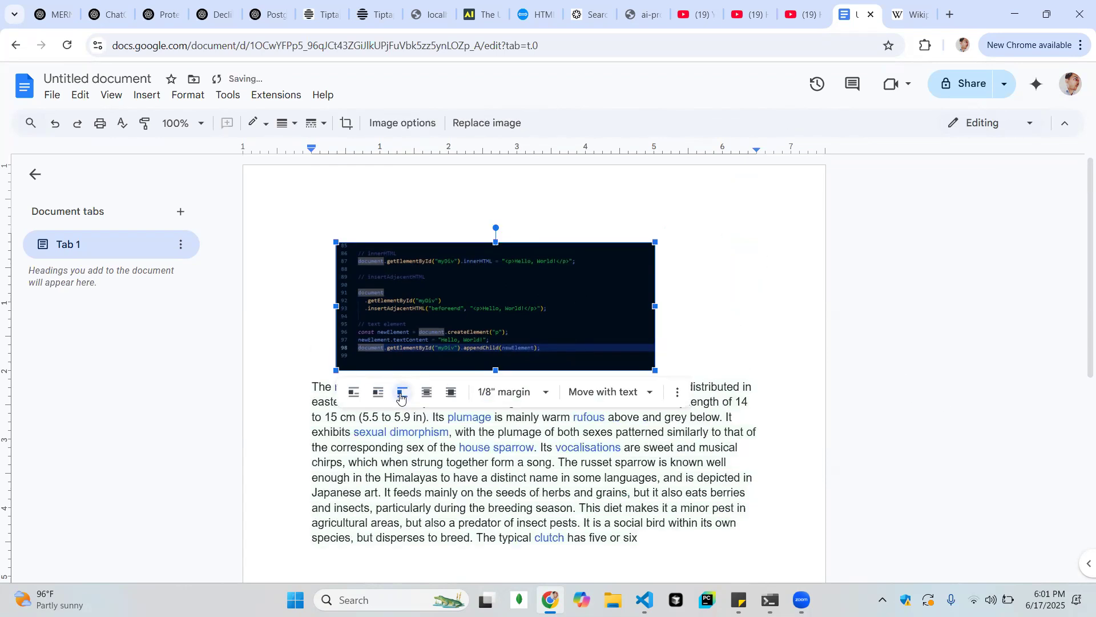
{"action": "left_click_drag", "start_coordinate": [494, 318], "coordinate": [493, 441]}
{"action": "left_click_drag", "start_coordinate": [517, 402], "coordinate": [514, 359]}
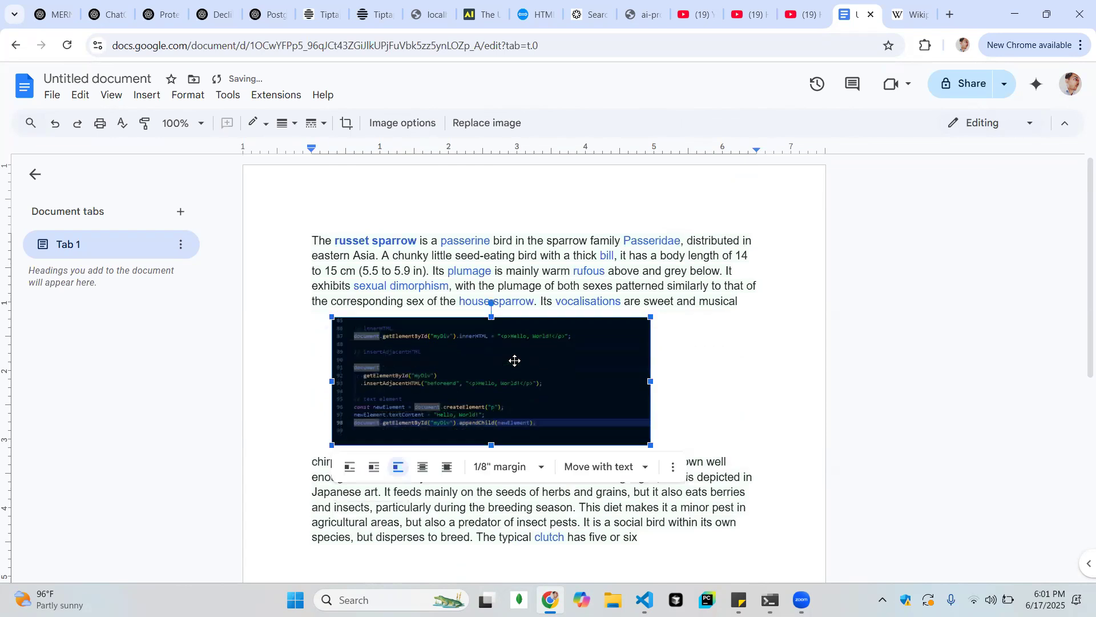
Place the screenshot behind the text, switch it to in front of text, and return it to wrap text
{"action": "left_click", "coordinate": [424, 470]}
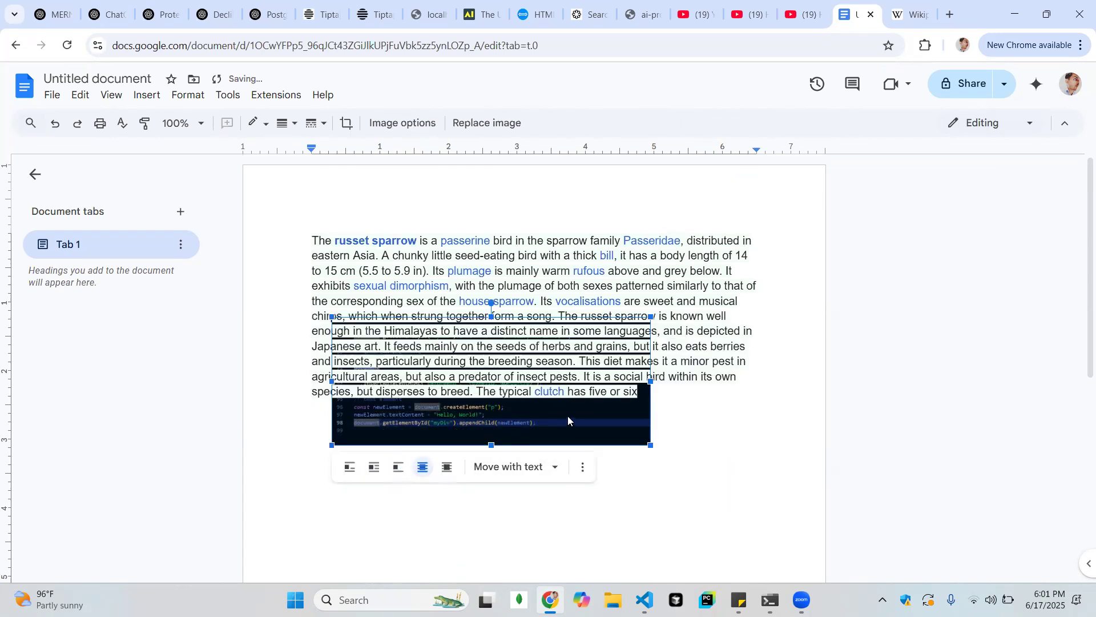
{"action": "left_click", "coordinate": [728, 495]}
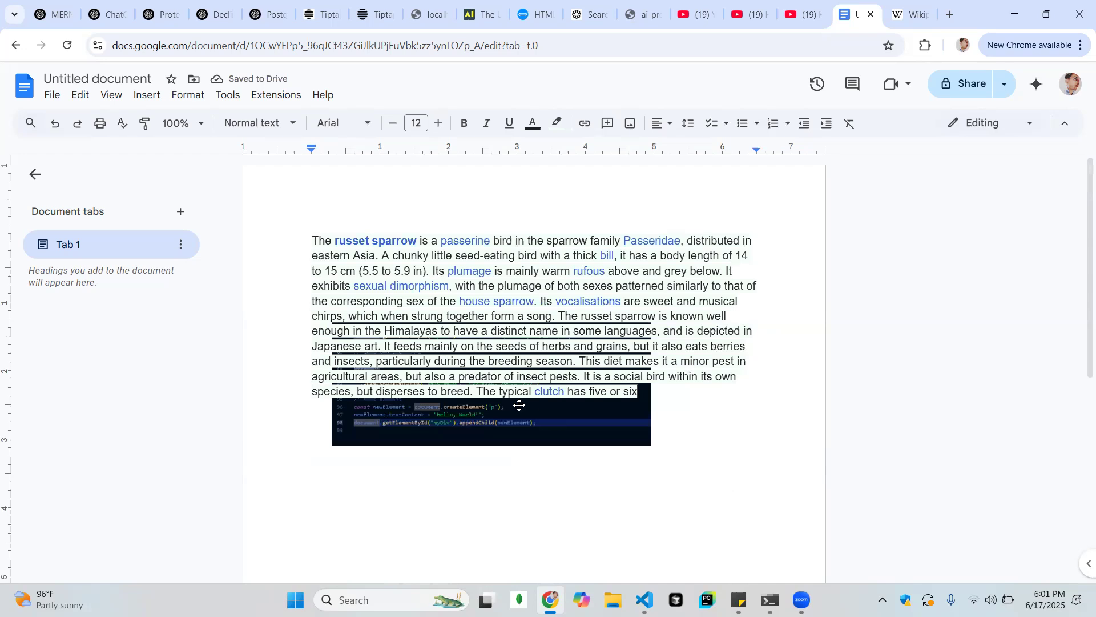
{"action": "left_click", "coordinate": [542, 431]}
{"action": "left_click", "coordinate": [448, 467]}
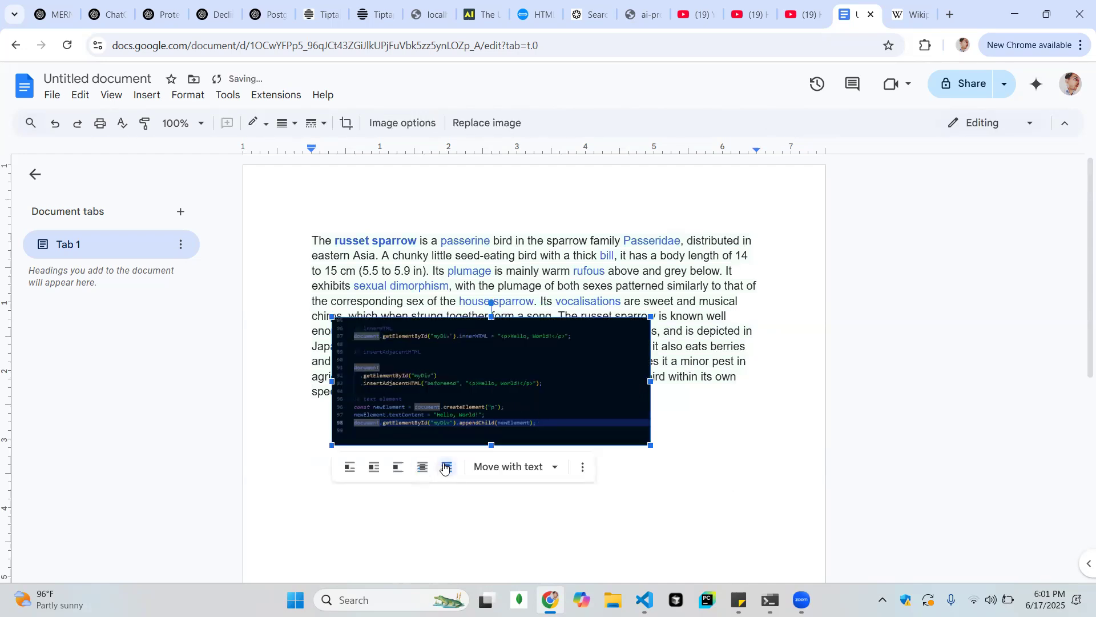
{"action": "left_click", "coordinate": [374, 479]}
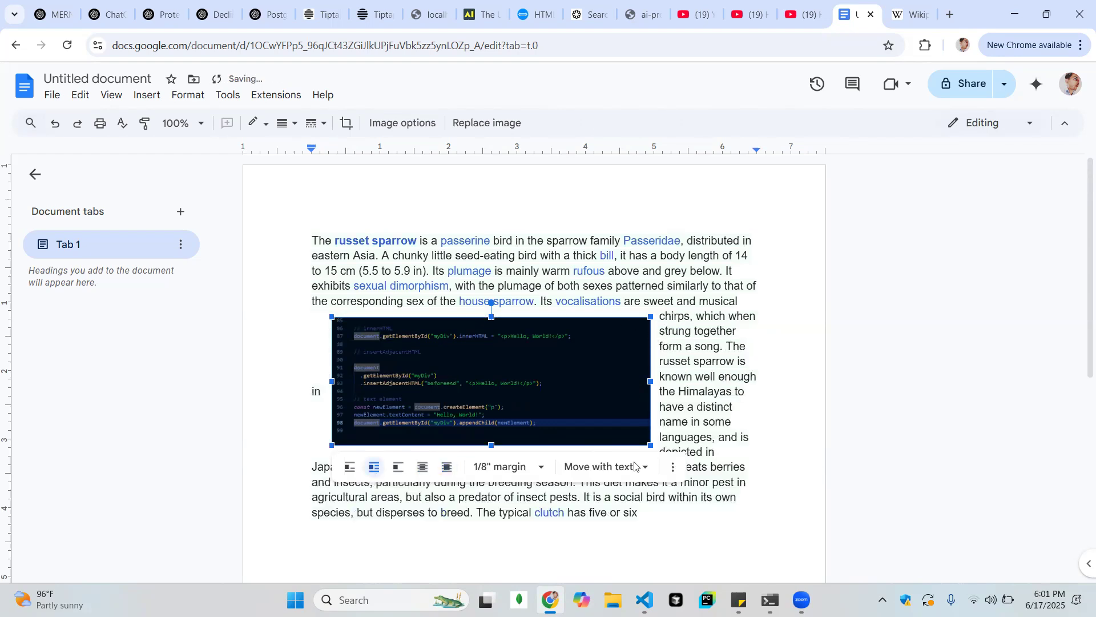
Reposition the wrapped screenshot within the paragraph and move it up to the start of the text
{"action": "mouse_move", "coordinate": [516, 394]}
{"action": "left_mouse_down"}
{"action": "mouse_move", "coordinate": [544, 392]}
{"action": "mouse_move", "coordinate": [532, 389]}
{"action": "left_mouse_up"}
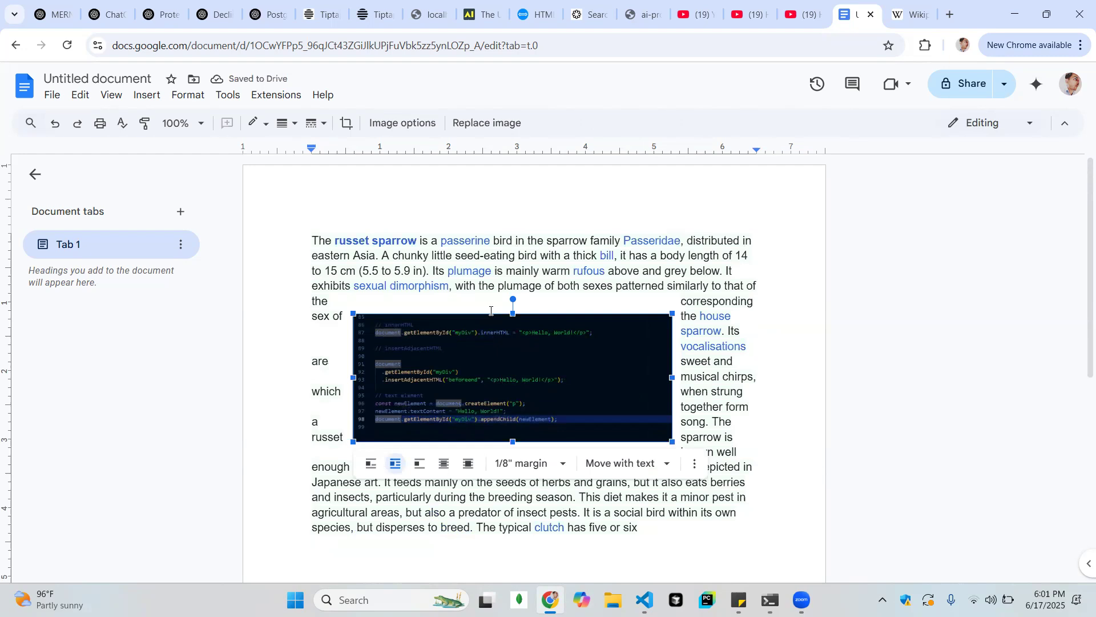
{"action": "left_click_drag", "start_coordinate": [447, 344], "coordinate": [432, 295]}
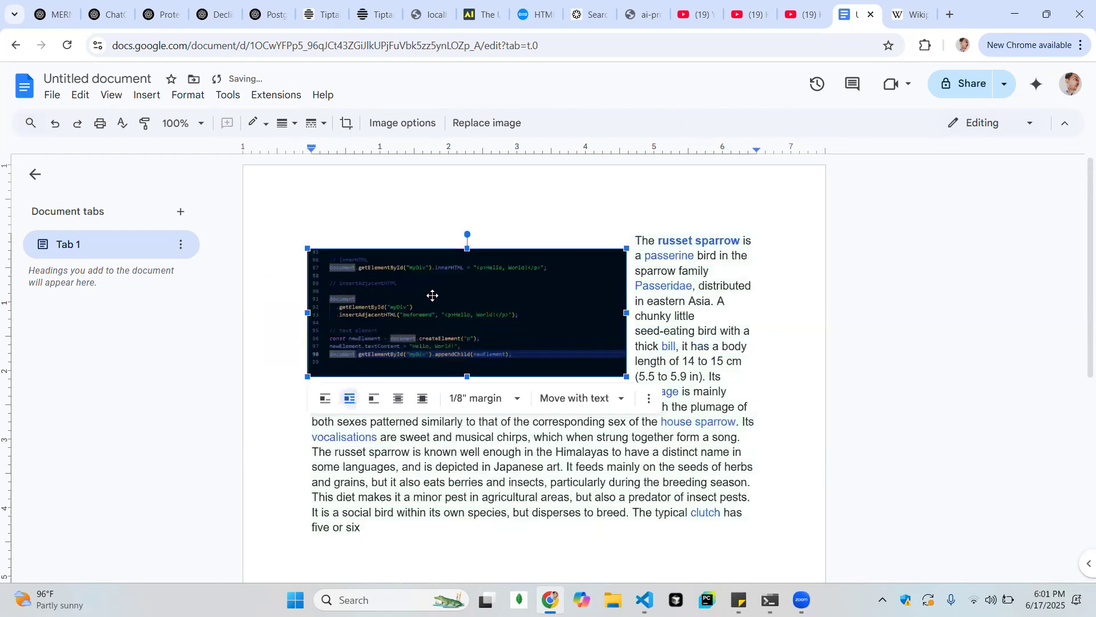
{"action": "left_click", "coordinate": [706, 318]}
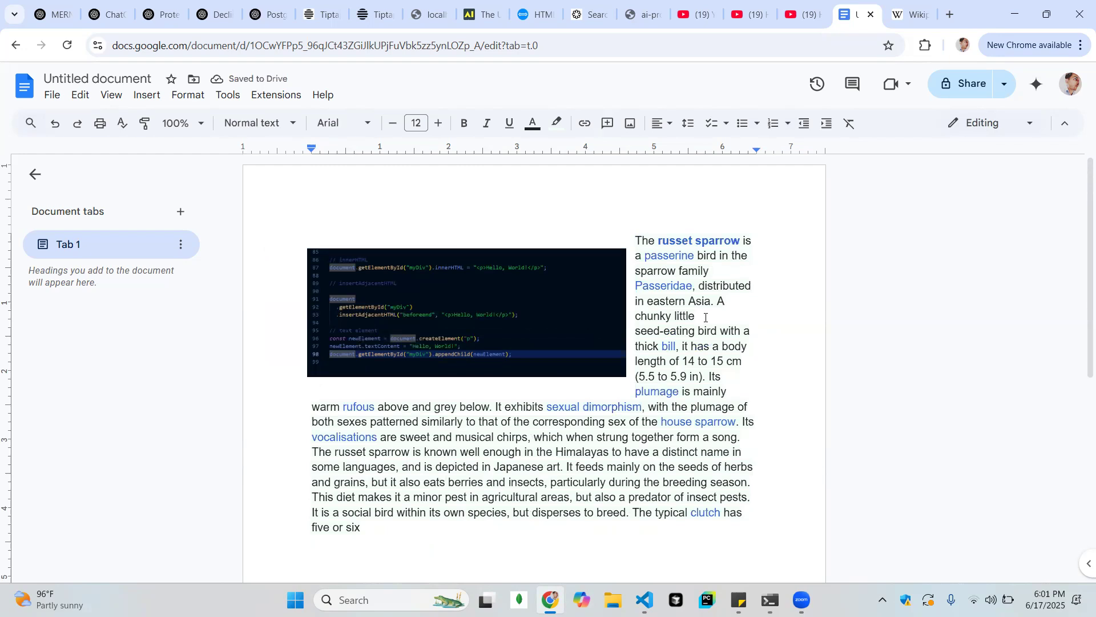
{"action": "left_click", "coordinate": [613, 331]}
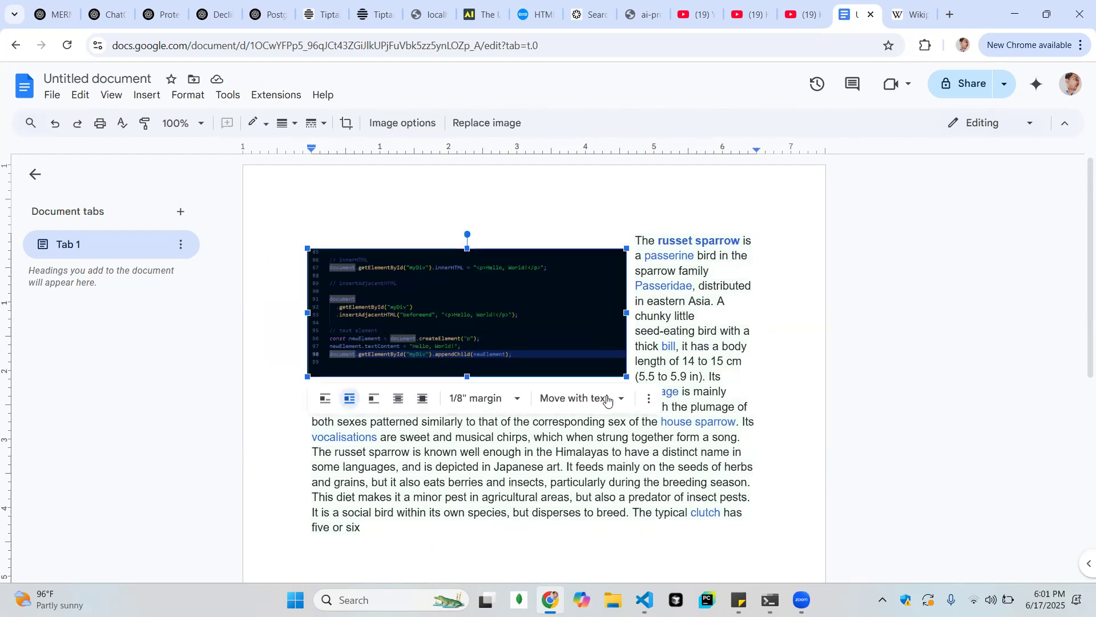
Set the screenshot's text-wrap margin to 3/4" and increase it to 1"
{"action": "left_click", "coordinate": [511, 398]}
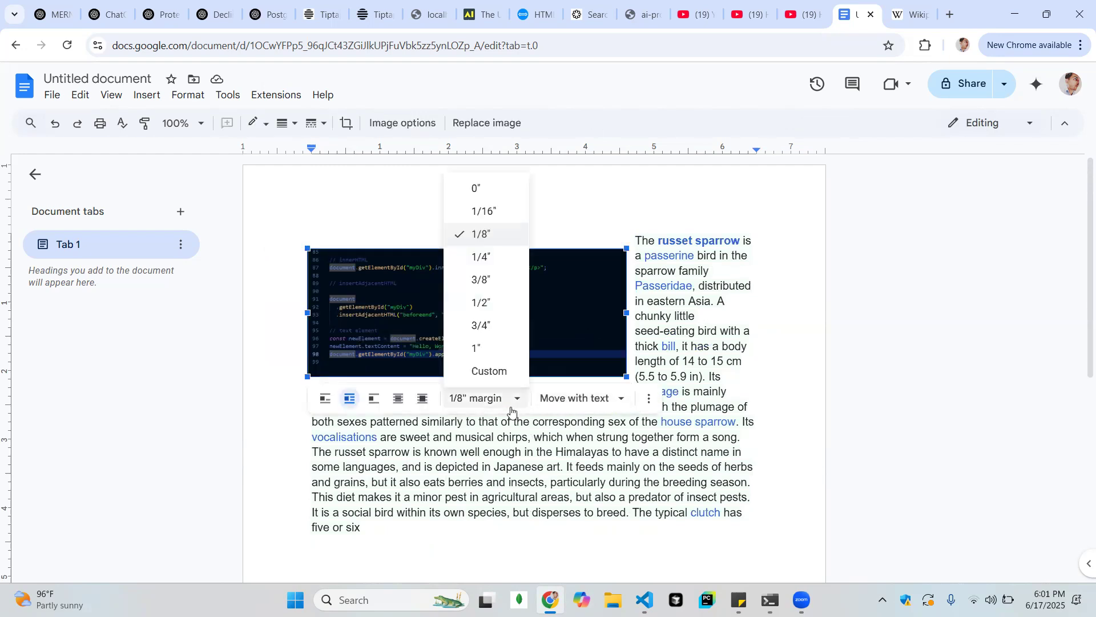
{"action": "left_click", "coordinate": [500, 324]}
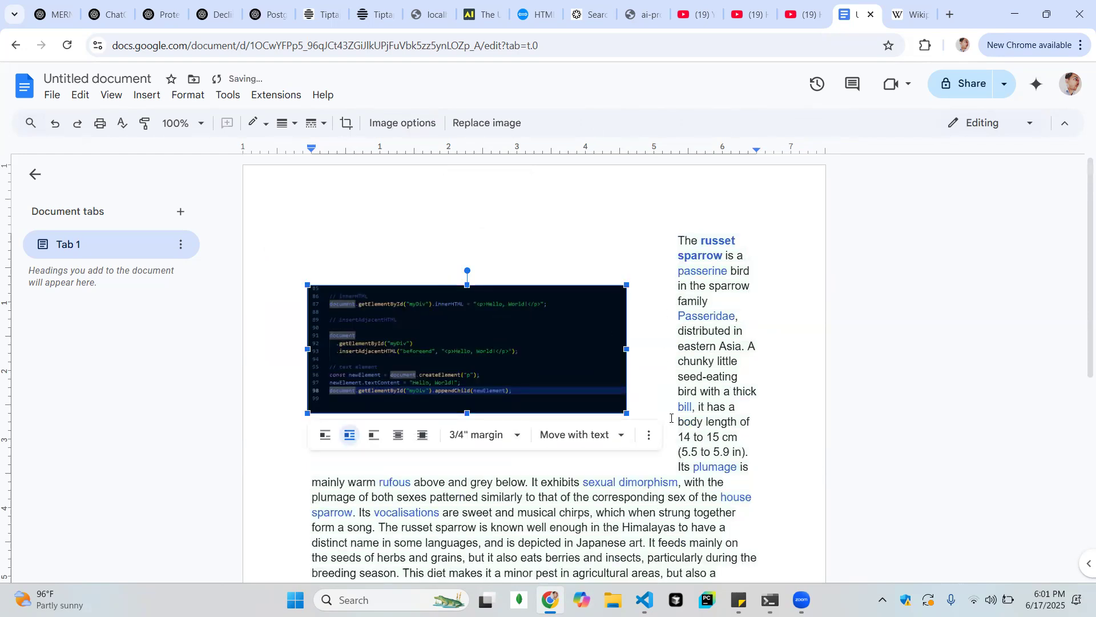
{"action": "left_click", "coordinate": [483, 435]}
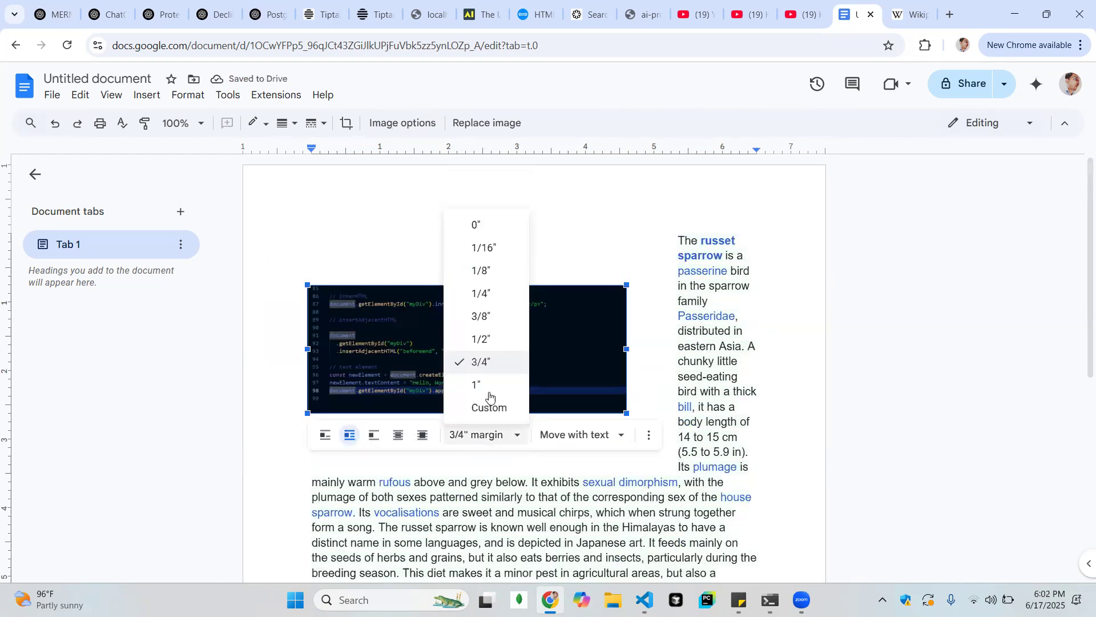
{"action": "left_click", "coordinate": [485, 385]}
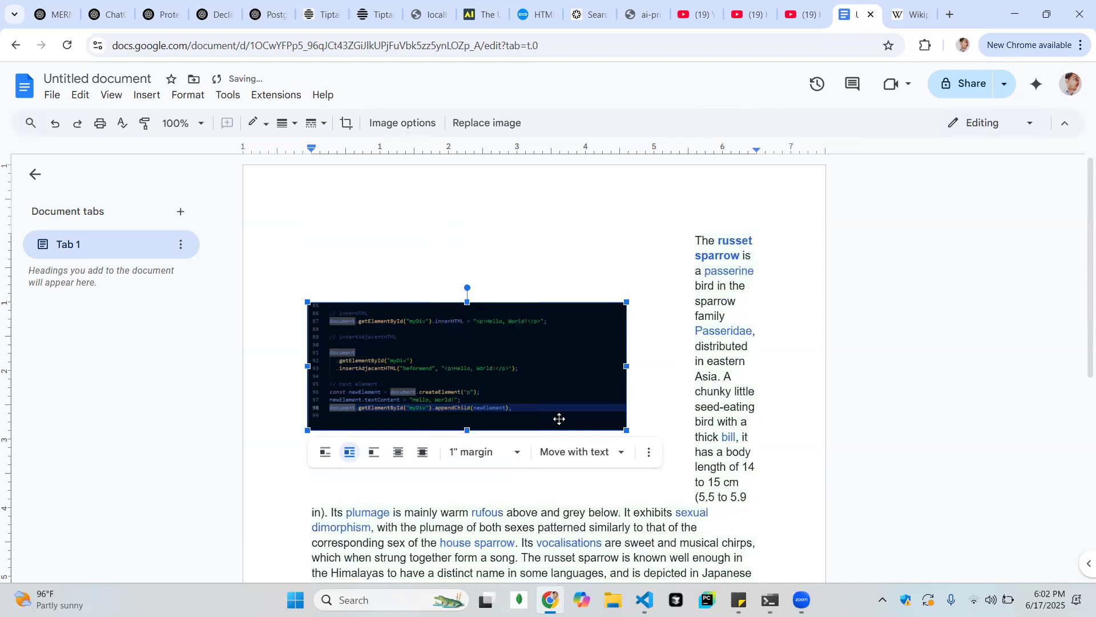
Move the screenshot down and left past the page's left margin, and set its wrap margin to 0"
{"action": "left_click_drag", "start_coordinate": [539, 389], "coordinate": [491, 450]}
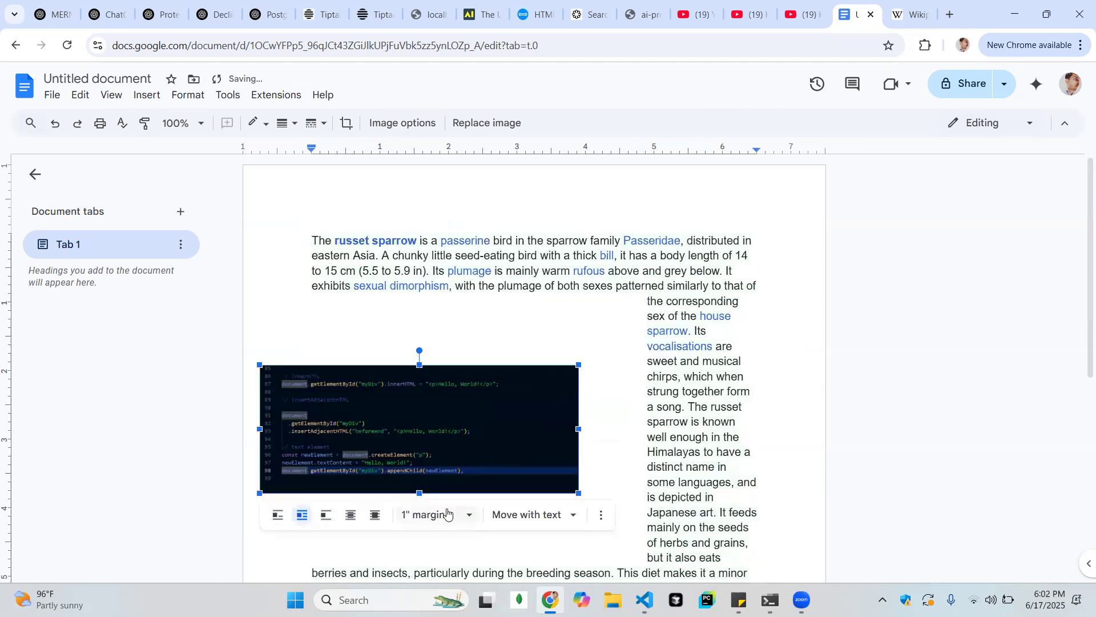
{"action": "left_click", "coordinate": [428, 514]}
{"action": "left_click", "coordinate": [445, 304]}
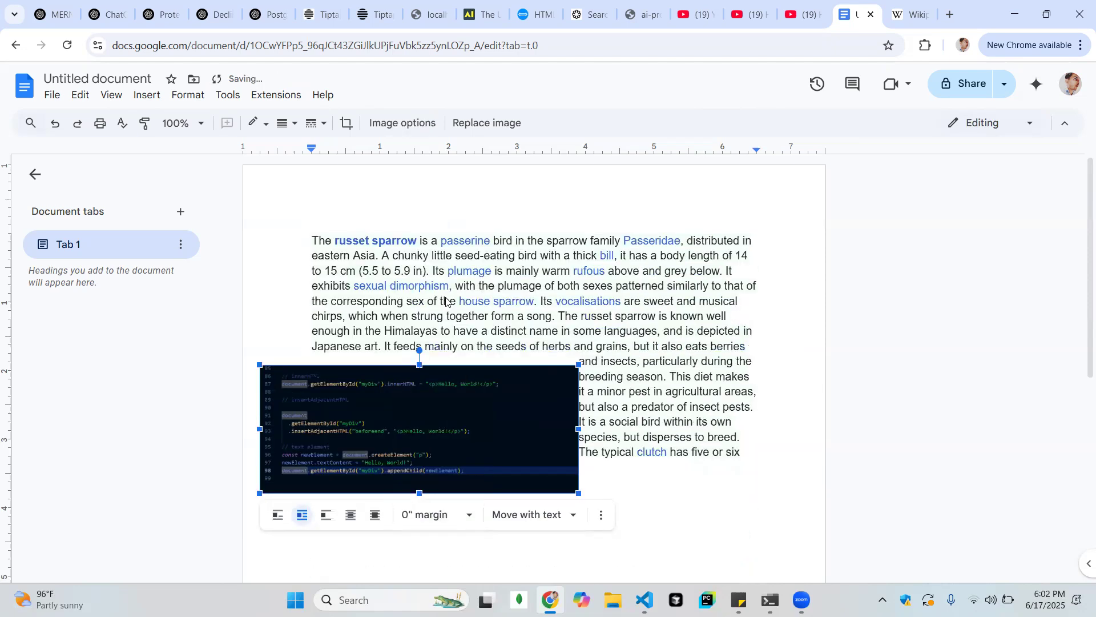
Move the screenshot up to just below the paragraph's fourth line, and set its wrap margin to 1/16"
{"action": "left_click_drag", "start_coordinate": [470, 440], "coordinate": [496, 390]}
{"action": "left_click", "coordinate": [464, 454]}
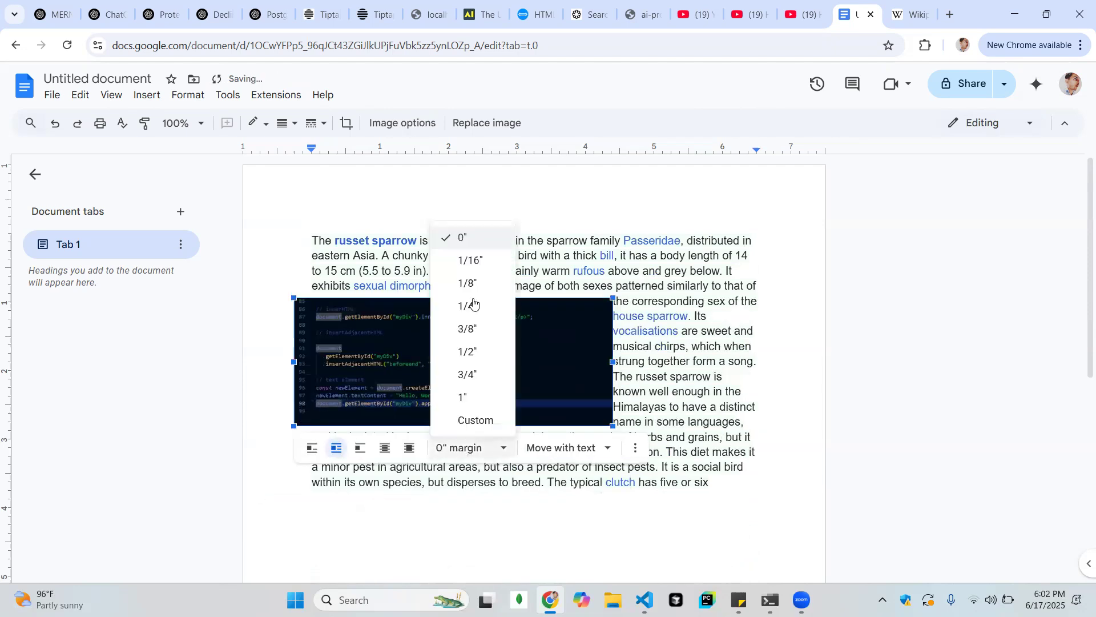
{"action": "left_click", "coordinate": [486, 265]}
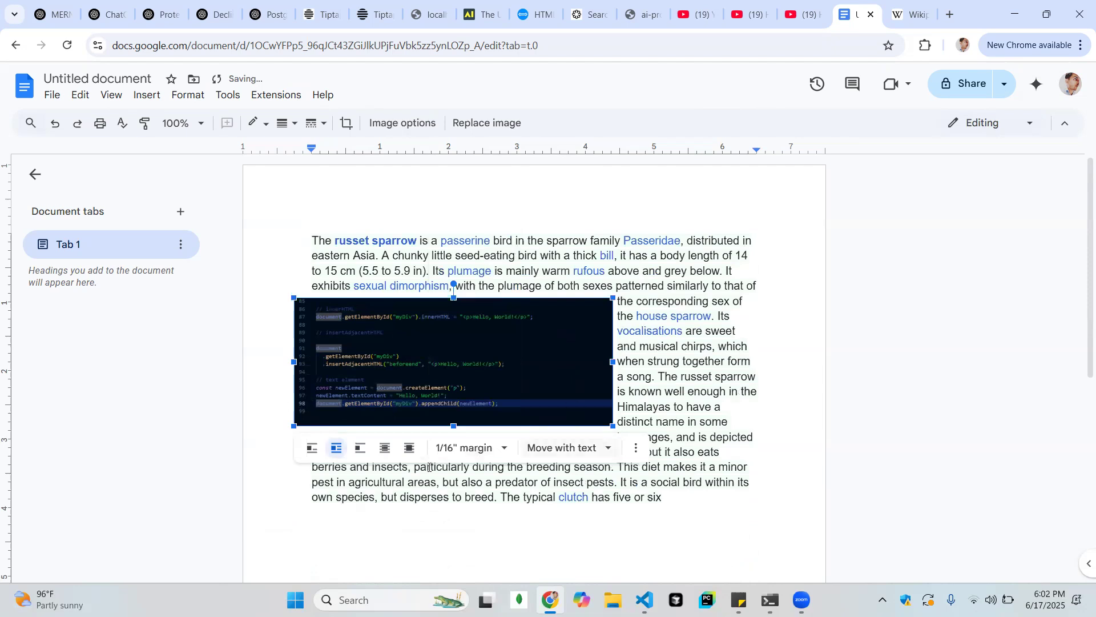
{"action": "left_click", "coordinate": [627, 484]}
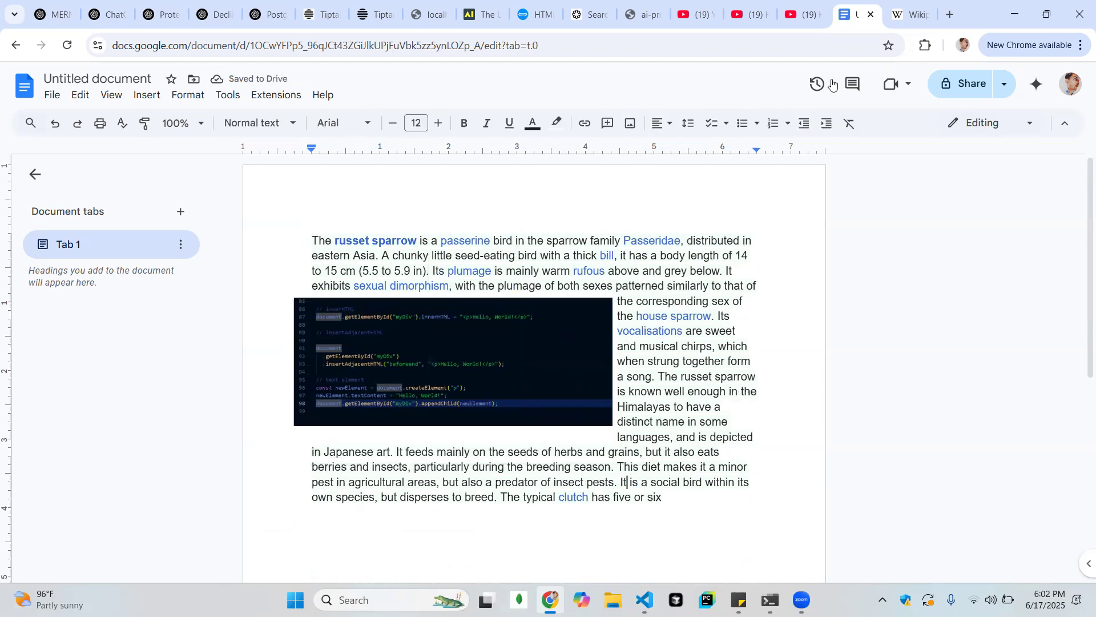
View the screenshot's position choices, such as moving with text or fixing it on the page
{"action": "left_click", "coordinate": [548, 337]}
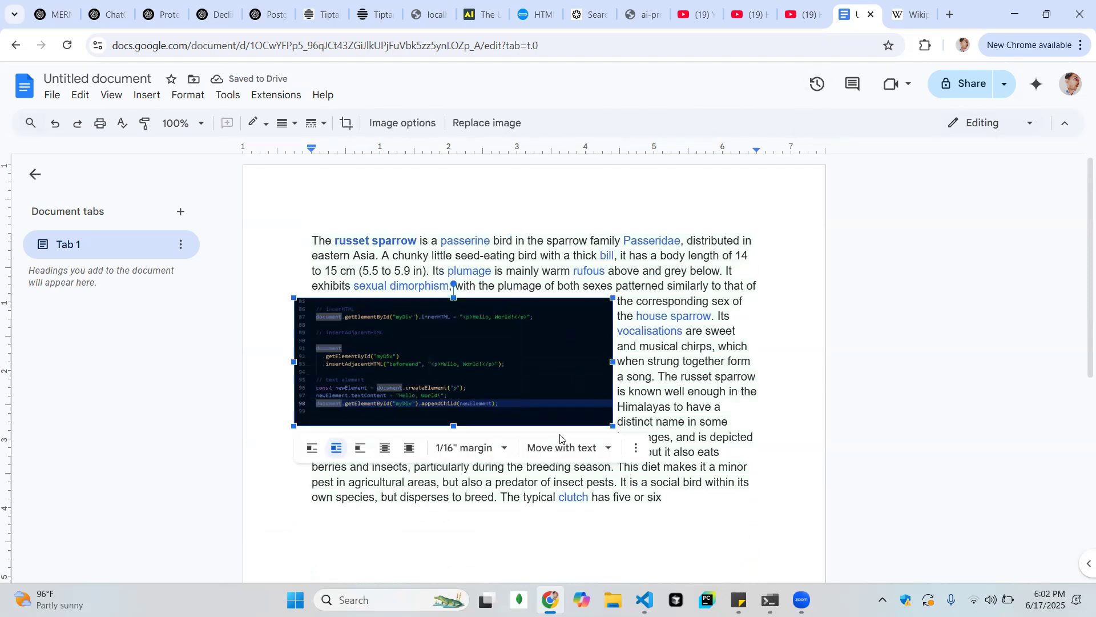
{"action": "left_click", "coordinate": [570, 450]}
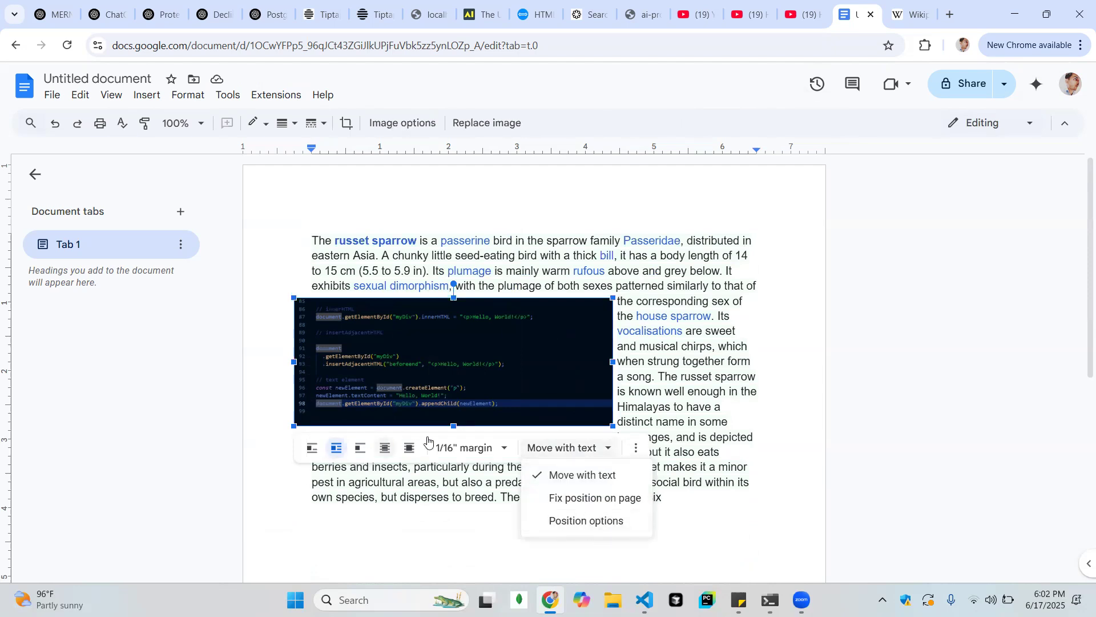
{"action": "left_click", "coordinate": [651, 332]}
{"action": "left_click_drag", "start_coordinate": [719, 436], "coordinate": [543, 387]}
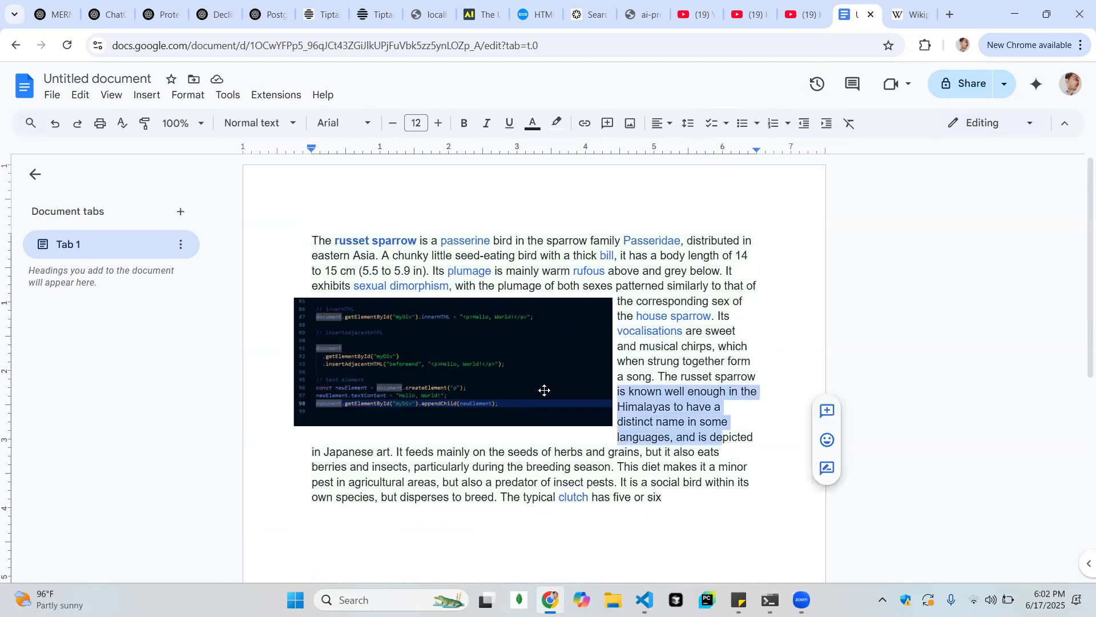
Delete the screenshot and move the paragraph's opening text, up to "A chunky", to the end of the paragraph
{"action": "left_click", "coordinate": [544, 390]}
{"action": "key", "text": "Delete"}
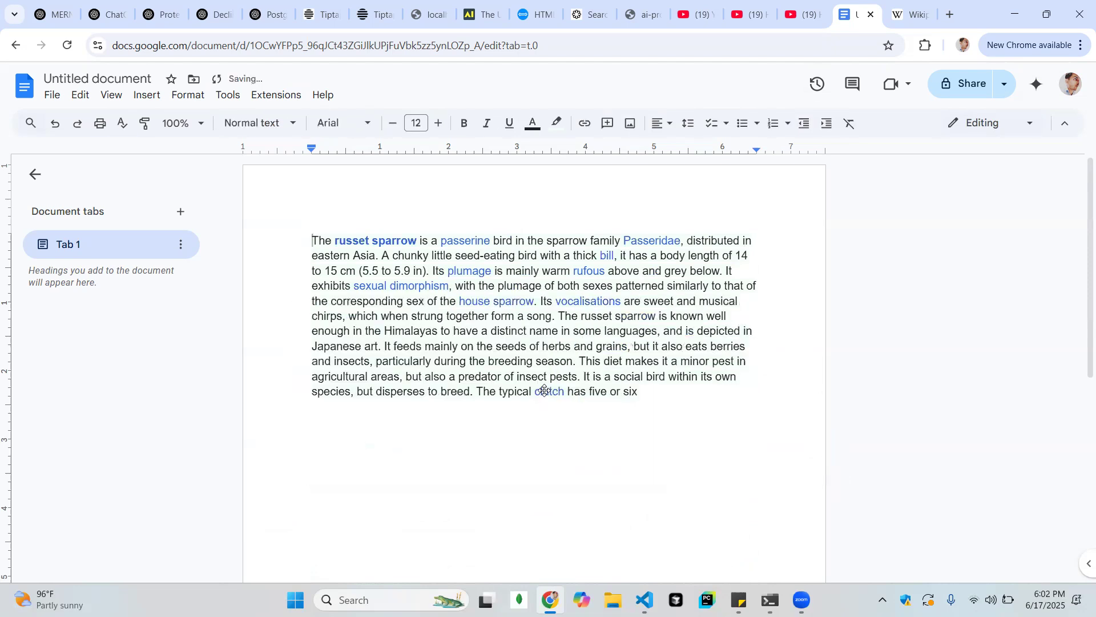
{"action": "left_click_drag", "start_coordinate": [729, 414], "coordinate": [309, 229]}
{"action": "left_click", "coordinate": [310, 235]}
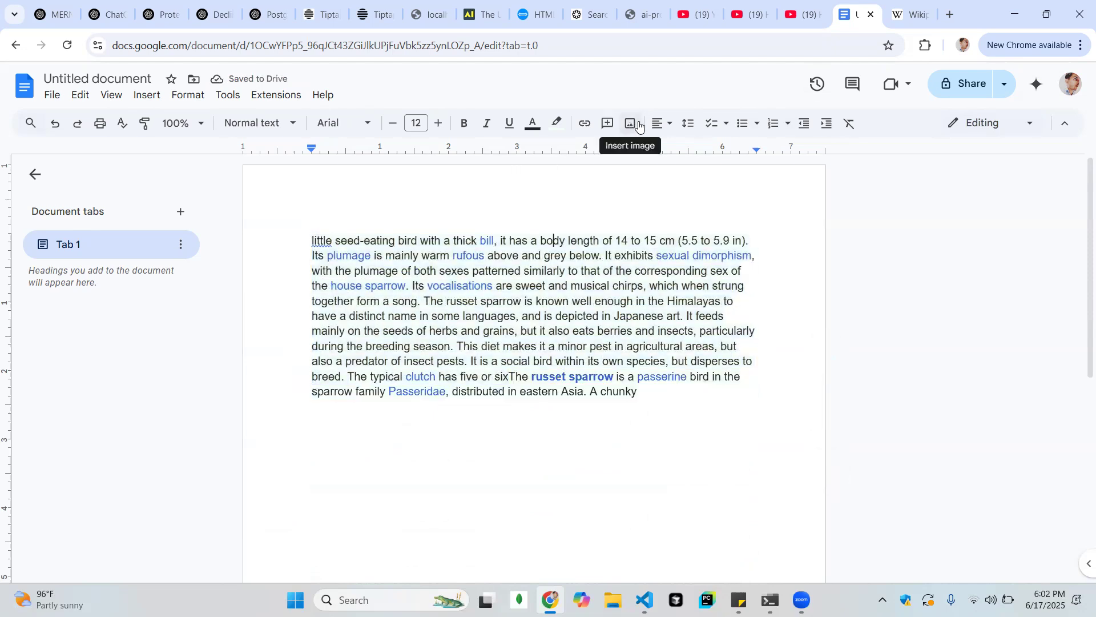
Center-align the whole paragraph
{"action": "left_click", "coordinate": [668, 124]}
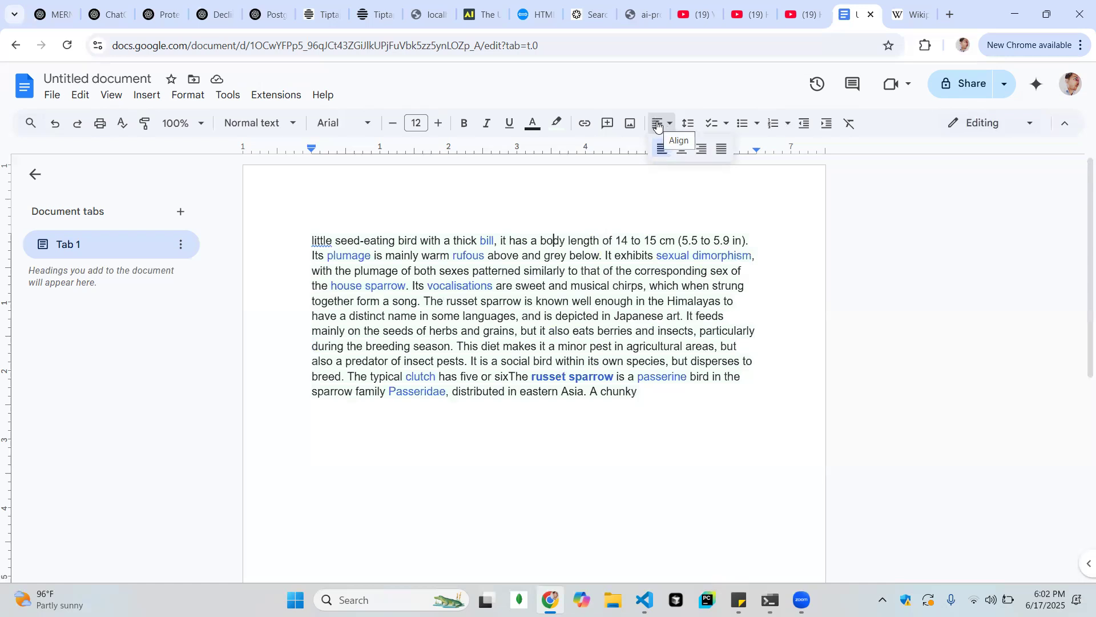
{"action": "left_click", "coordinate": [361, 240]}
{"action": "left_click_drag", "start_coordinate": [314, 239], "coordinate": [701, 402]}
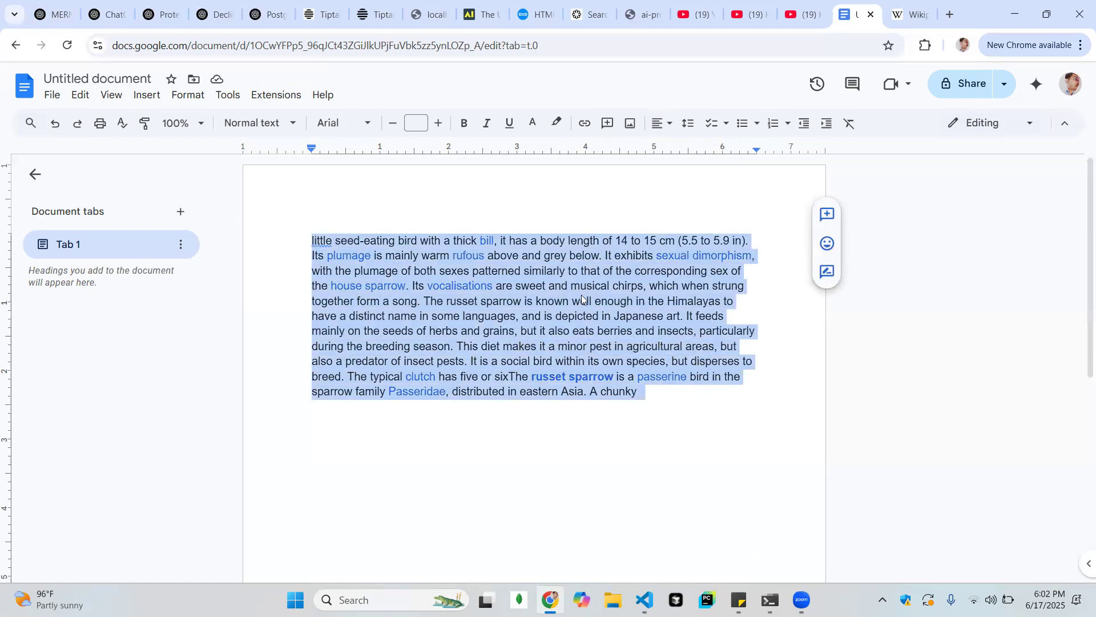
{"action": "left_click", "coordinate": [661, 123]}
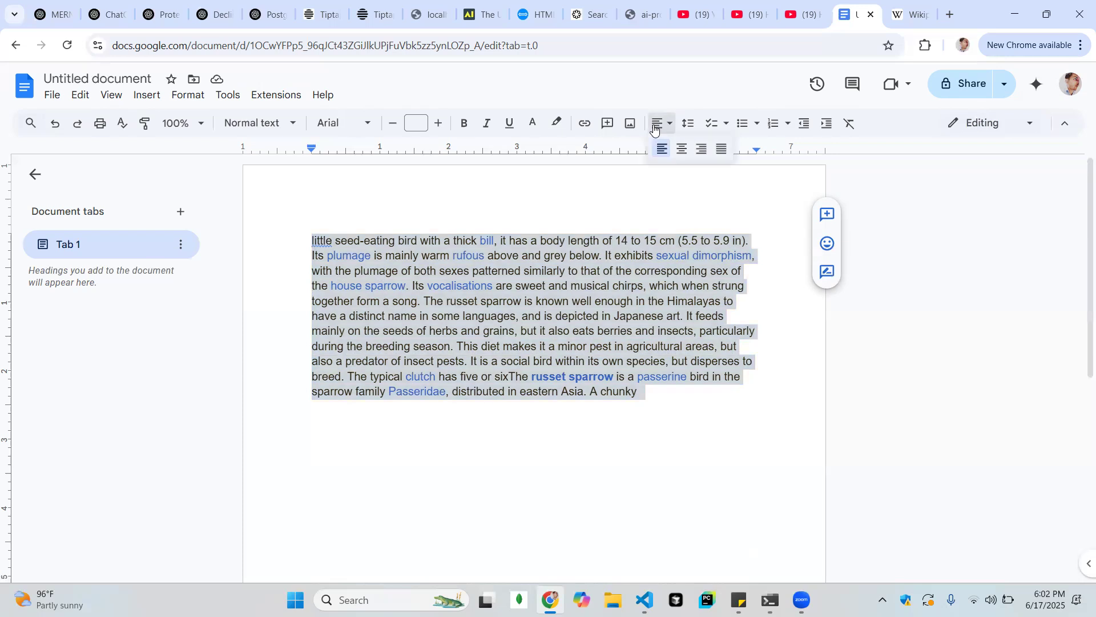
{"action": "left_click", "coordinate": [679, 150]}
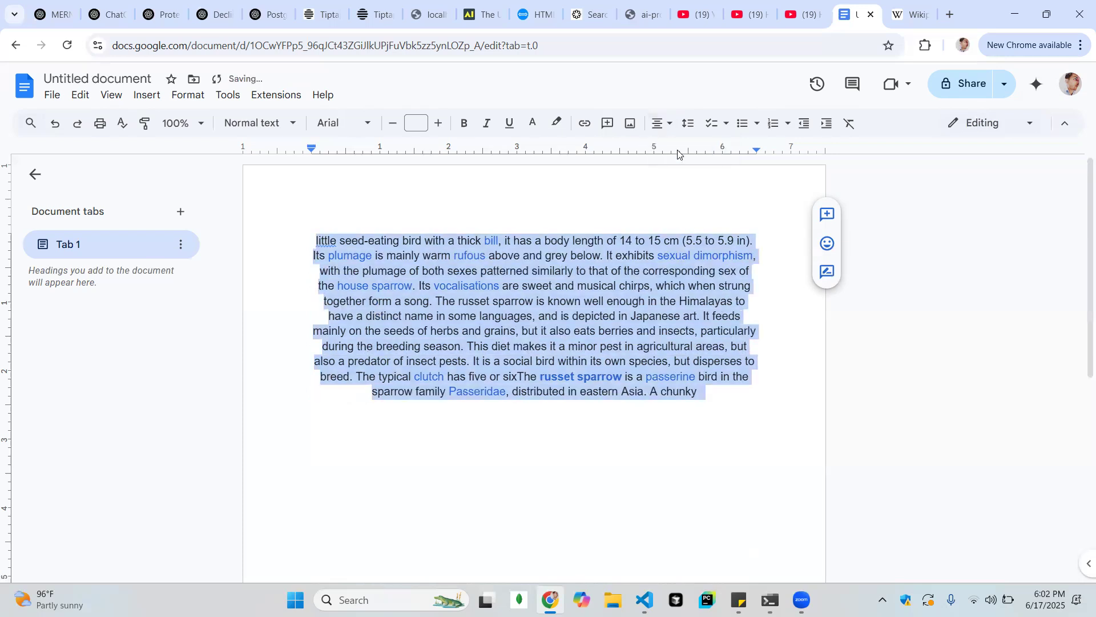
Right-align the whole paragraph and change its alignment to justified
{"action": "left_click", "coordinate": [662, 123]}
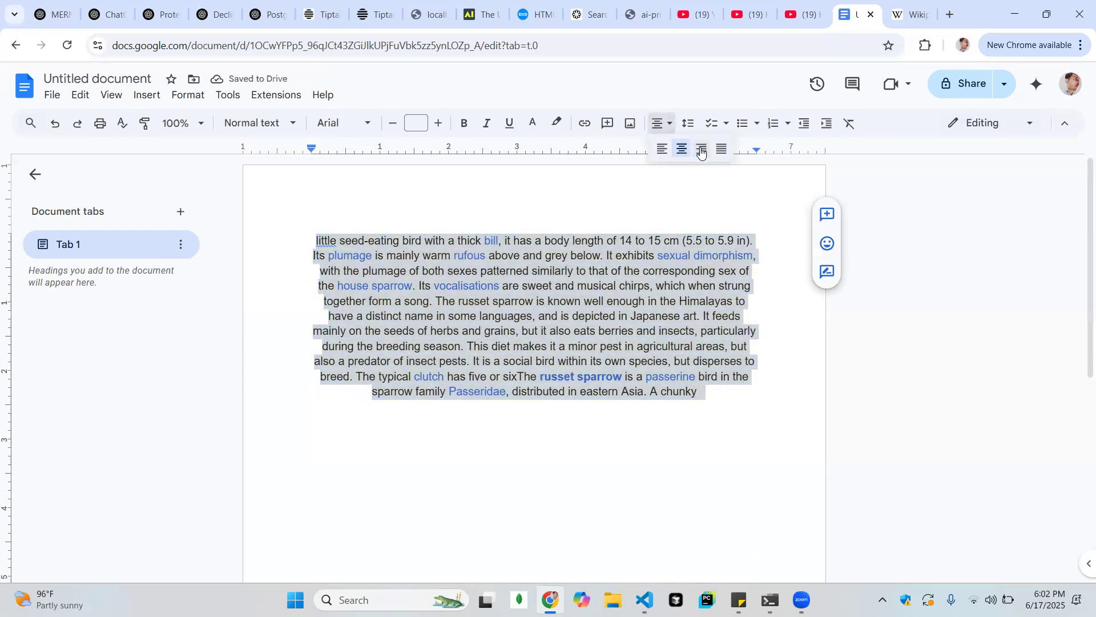
{"action": "left_click", "coordinate": [702, 151]}
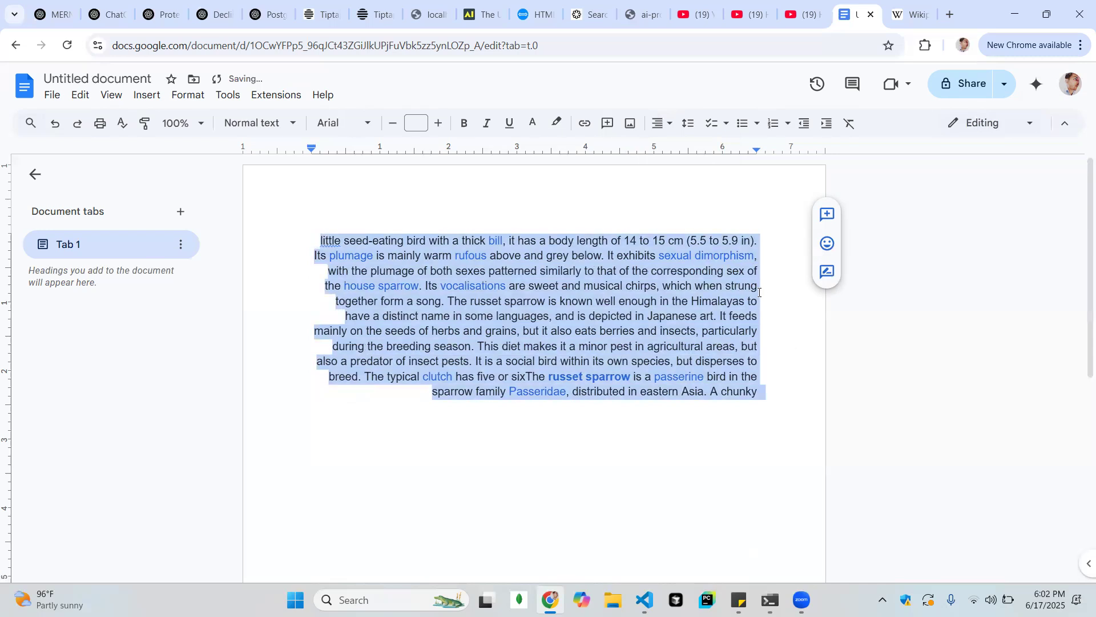
{"action": "left_click", "coordinate": [663, 123]}
{"action": "left_click", "coordinate": [722, 147]}
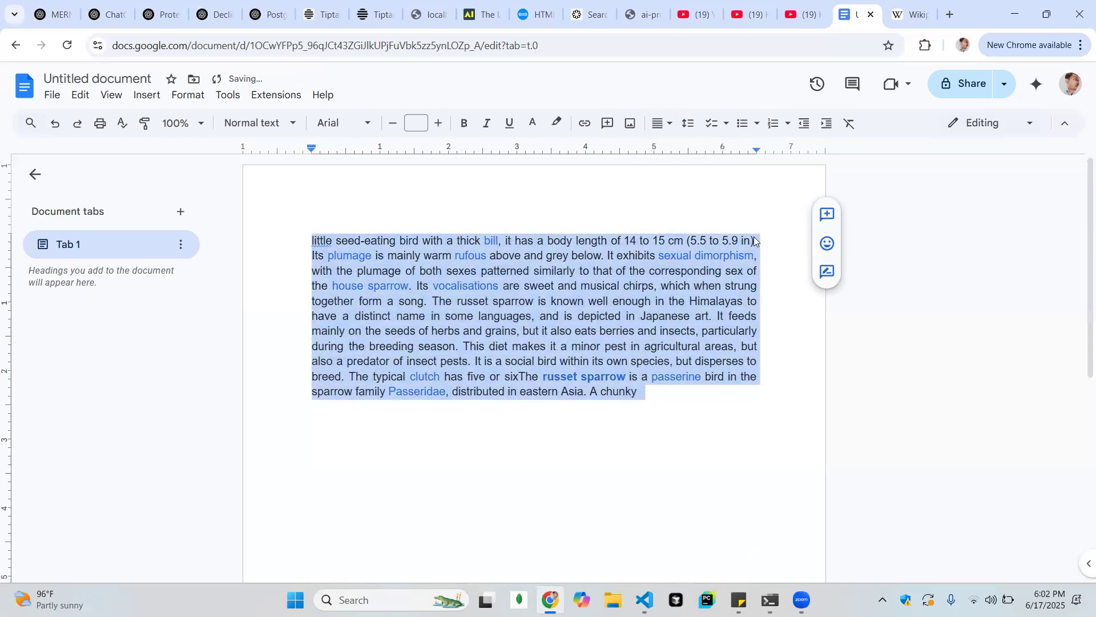
{"action": "left_click", "coordinate": [645, 207]}
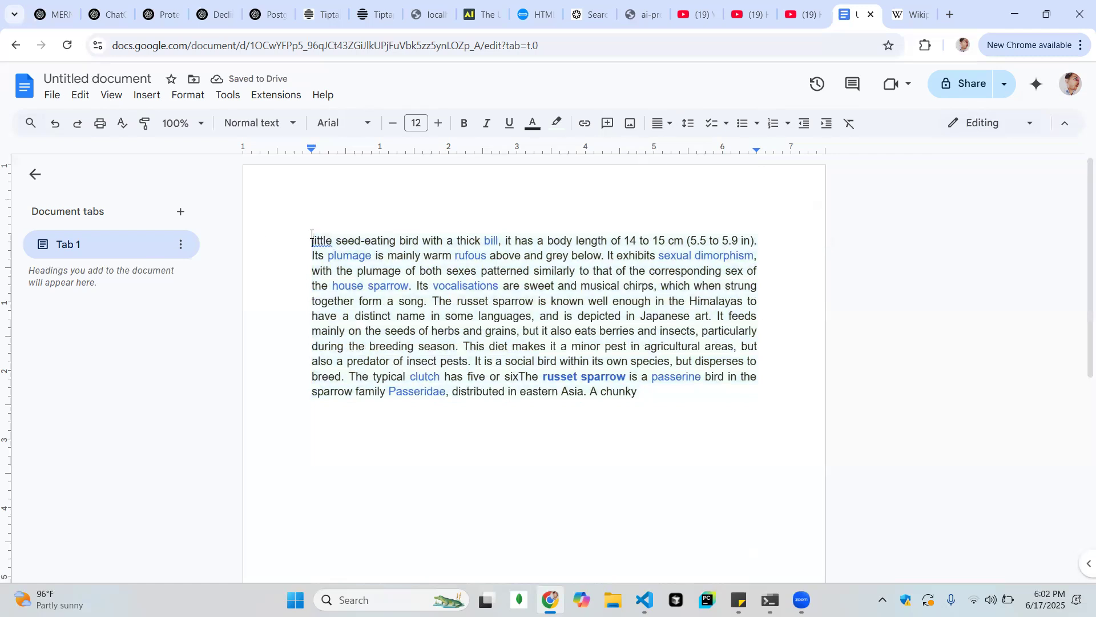
Add a line above the paragraph in the Heading 1 style with the text "Heading"
{"action": "key", "text": "Return"}
{"action": "key", "text": "Return"}
{"action": "type", "text": "Head"}
{"action": "key", "text": "BackSpace"}
{"action": "key", "text": "BackSpace"}
{"action": "key", "text": "BackSpace"}
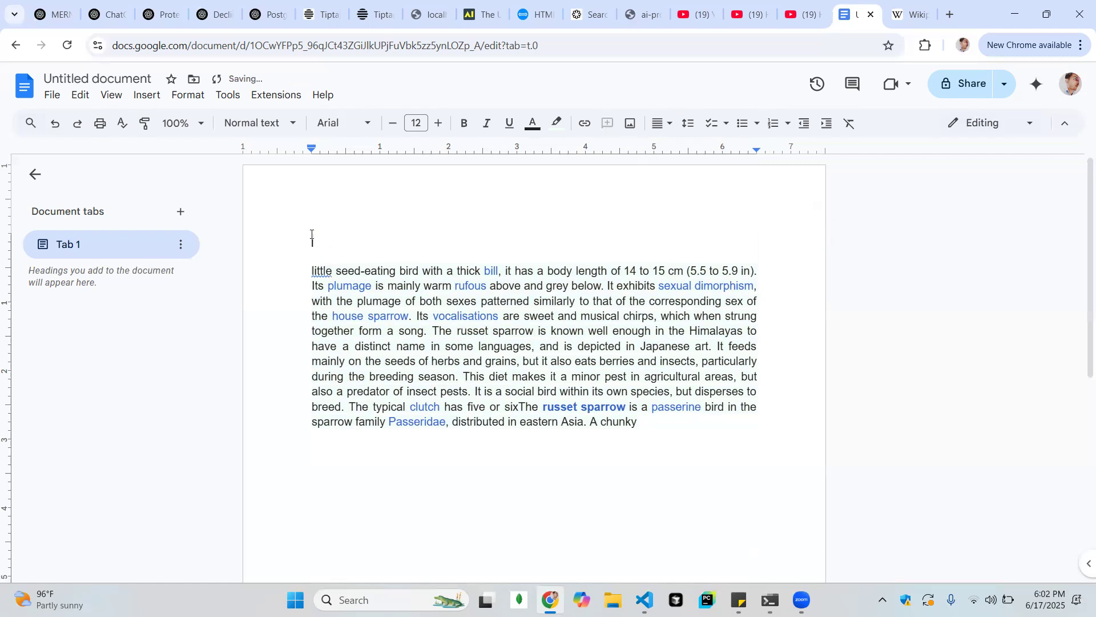
{"action": "left_click", "coordinate": [259, 122]}
{"action": "mouse_move", "coordinate": [294, 325]}
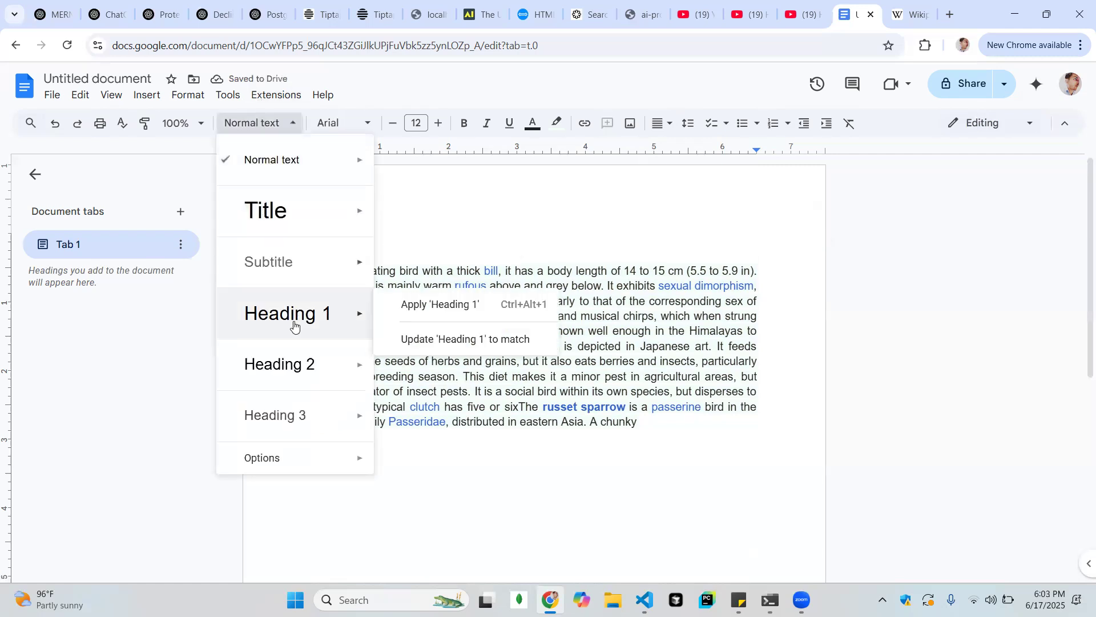
{"action": "left_click", "coordinate": [449, 303]}
{"action": "type", "text": "Heading"}
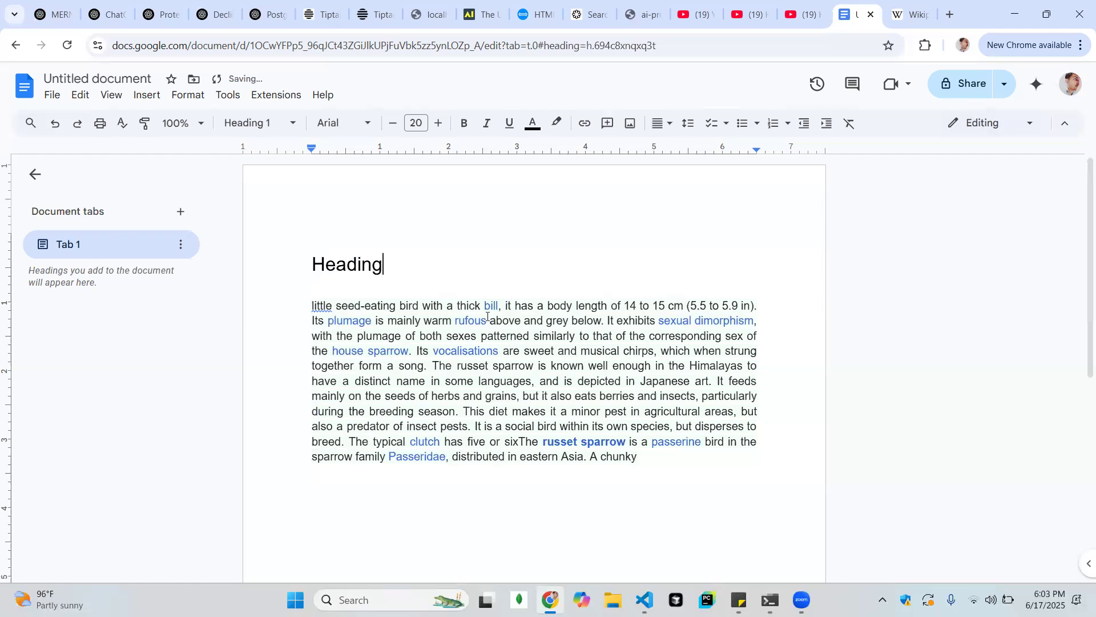
Left-align the "Heading" line and change its alignment to centered
{"action": "left_click", "coordinate": [442, 354]}
{"action": "left_click", "coordinate": [391, 266]}
{"action": "key", "text": "shift+Left"}
{"action": "key", "text": "shift+Left"}
{"action": "key", "text": "shift+Left"}
{"action": "key", "text": "shift+Left"}
{"action": "key", "text": "shift+Left"}
{"action": "key", "text": "shift+Left"}
{"action": "key", "text": "shift+Left"}
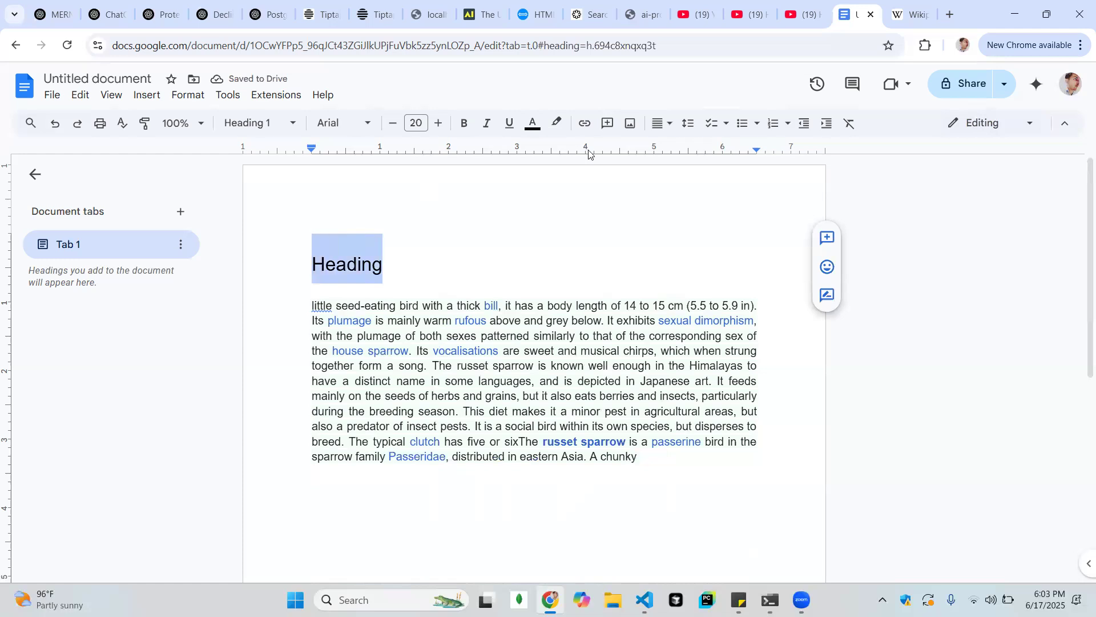
{"action": "left_click", "coordinate": [660, 123]}
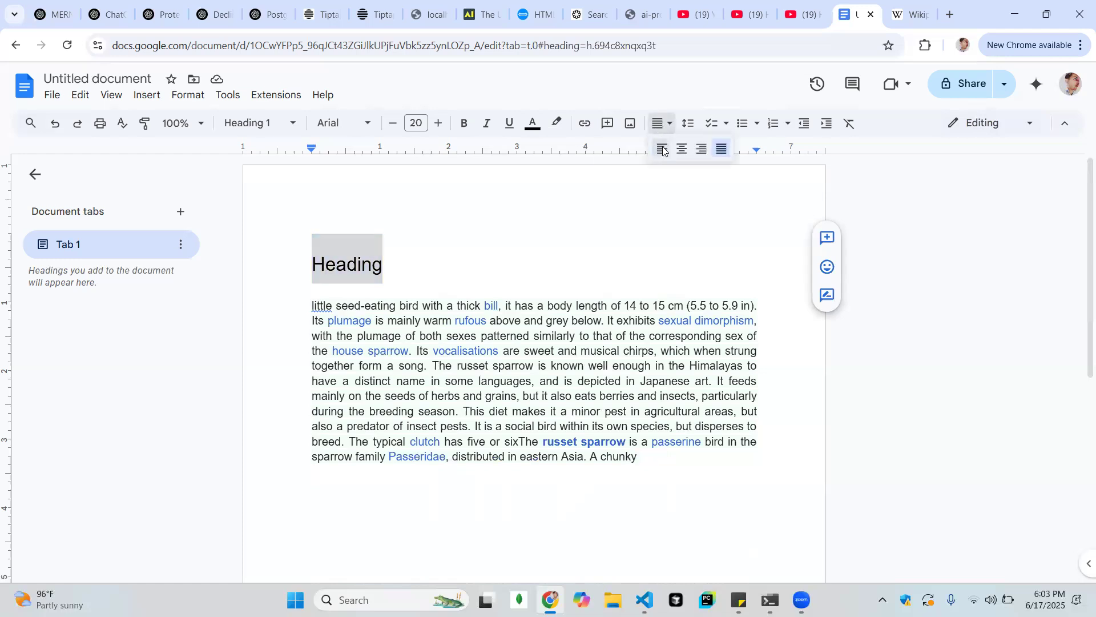
{"action": "left_click", "coordinate": [663, 150]}
{"action": "left_click", "coordinate": [661, 123]}
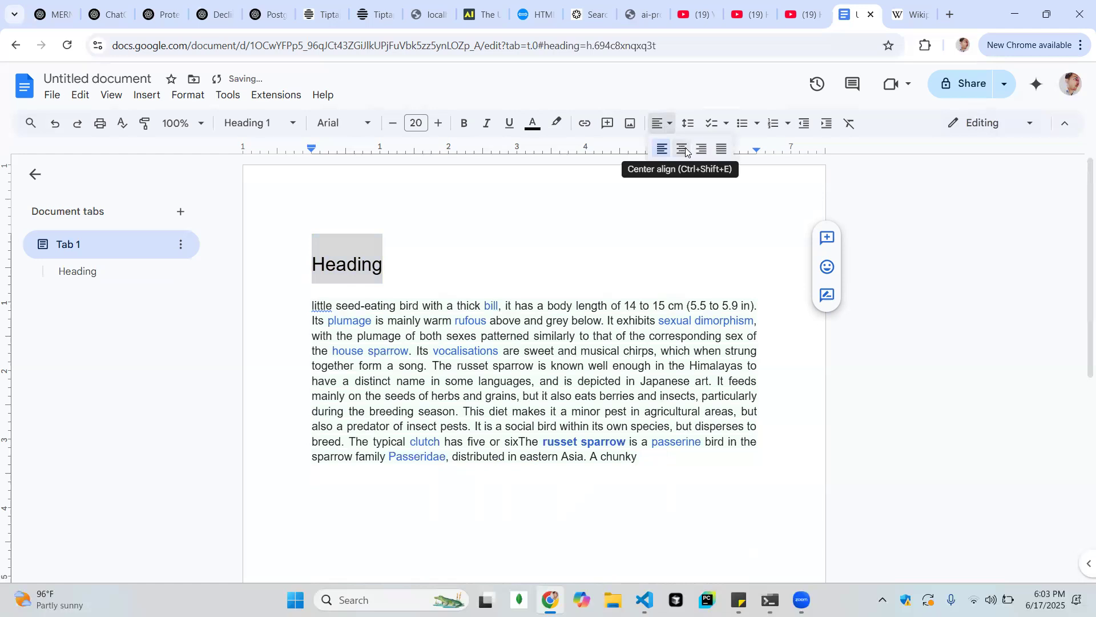
{"action": "left_click", "coordinate": [683, 149]}
Right-align the "Heading" line and switch it to justified alignment
{"action": "left_click", "coordinate": [661, 123]}
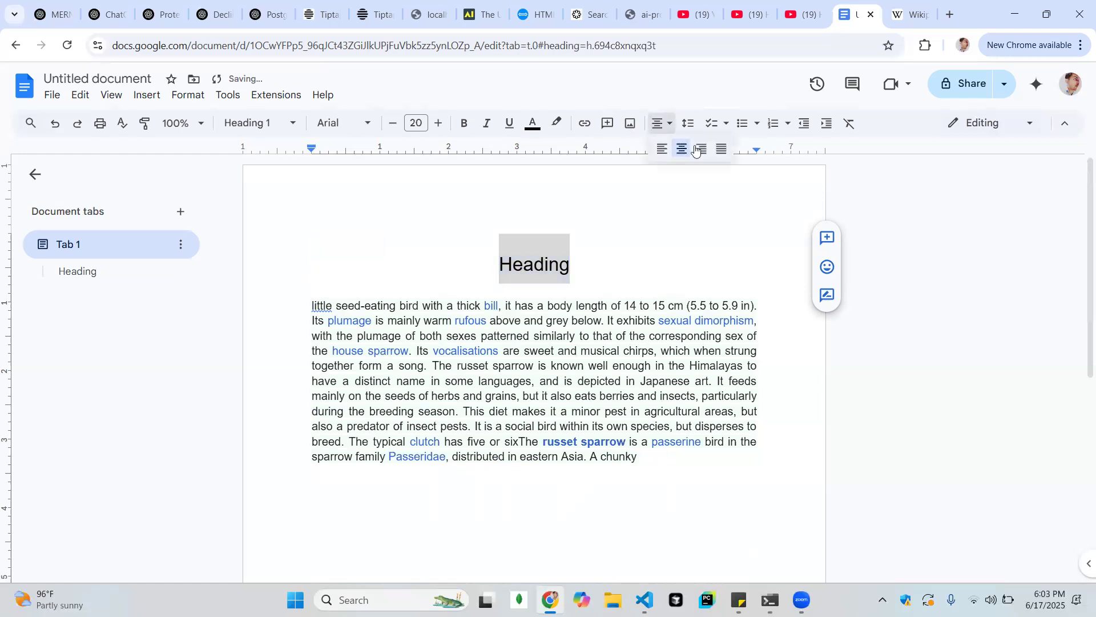
{"action": "left_click", "coordinate": [703, 150]}
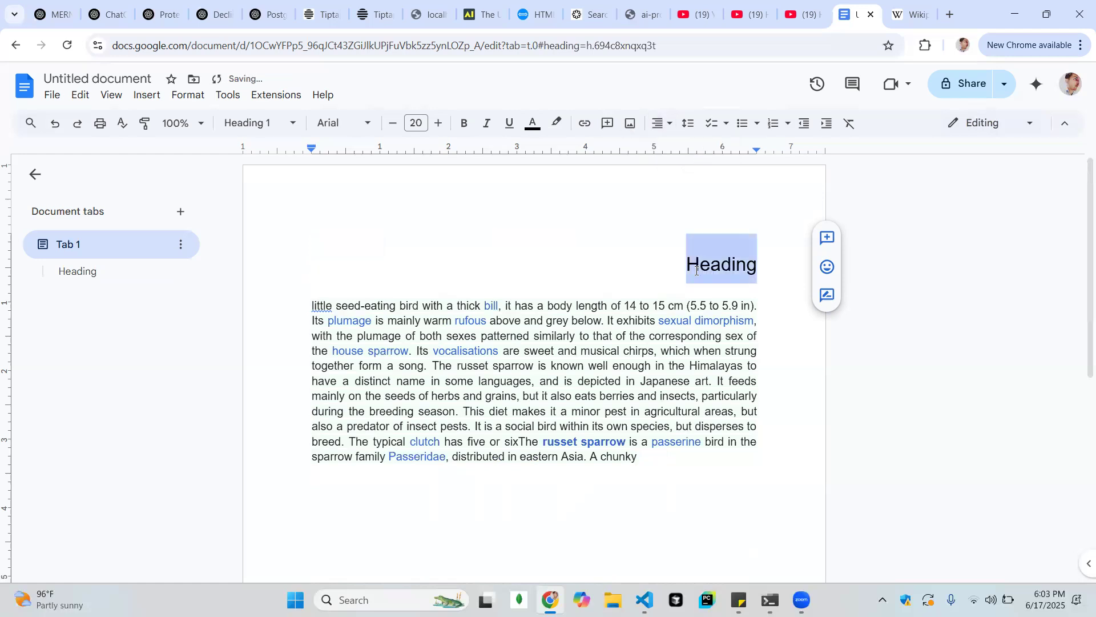
{"action": "left_click", "coordinate": [661, 123]}
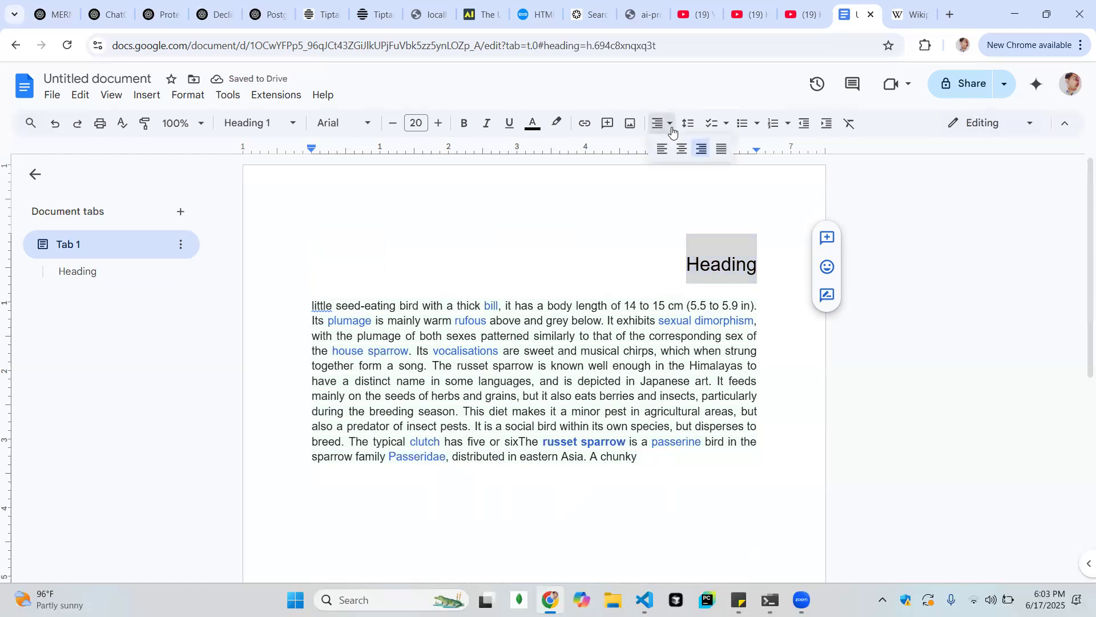
{"action": "left_click", "coordinate": [728, 148]}
Set the "Heading" line back to left alignment and deselect it
{"action": "left_click", "coordinate": [660, 123]}
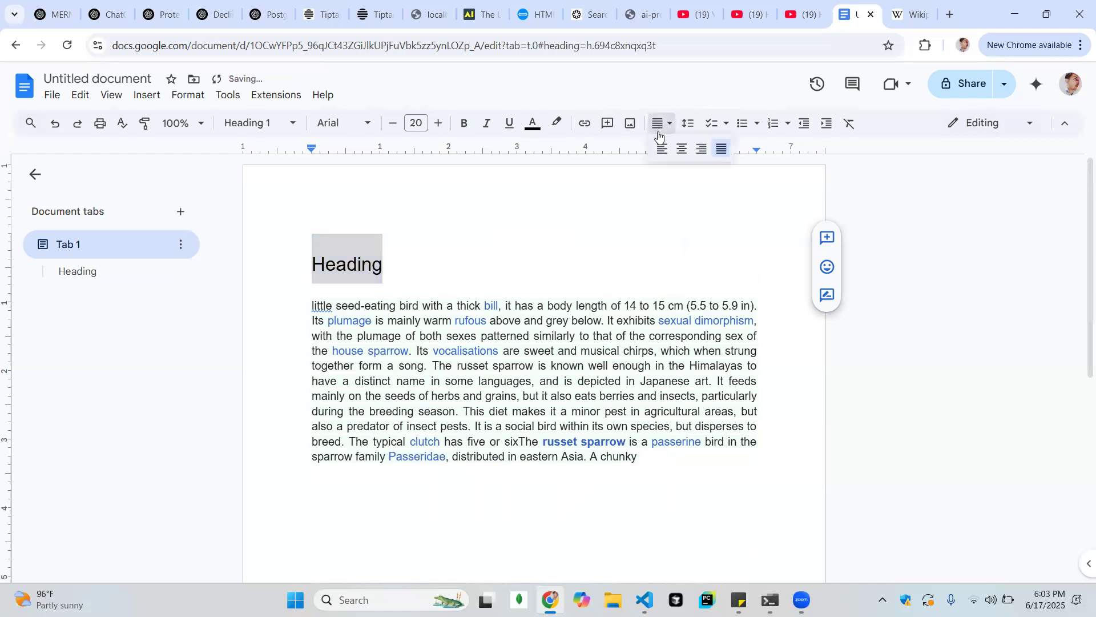
{"action": "left_click", "coordinate": [661, 148]}
{"action": "left_click", "coordinate": [582, 219]}
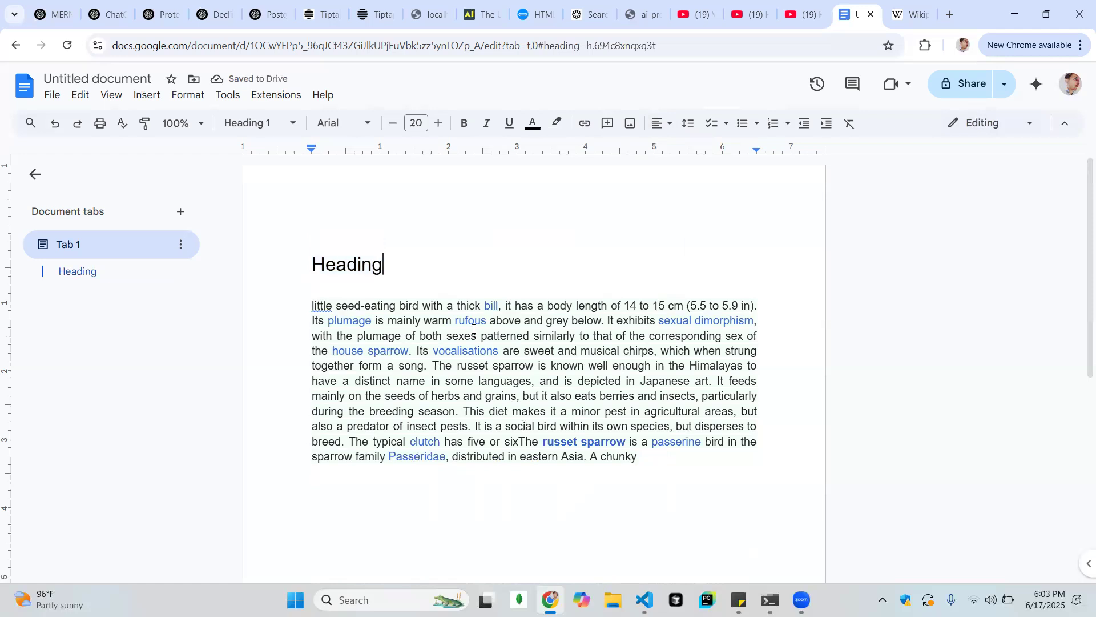
Set the line spacing of the whole paragraph below the heading to 1.5
{"action": "left_click", "coordinate": [694, 127]}
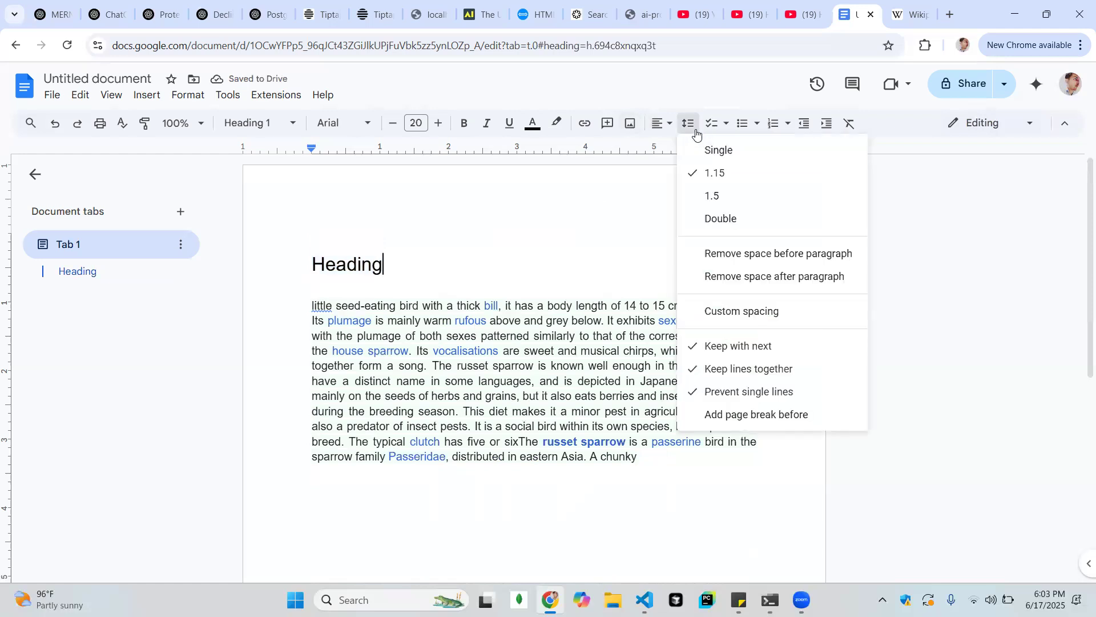
{"action": "left_click", "coordinate": [690, 129]}
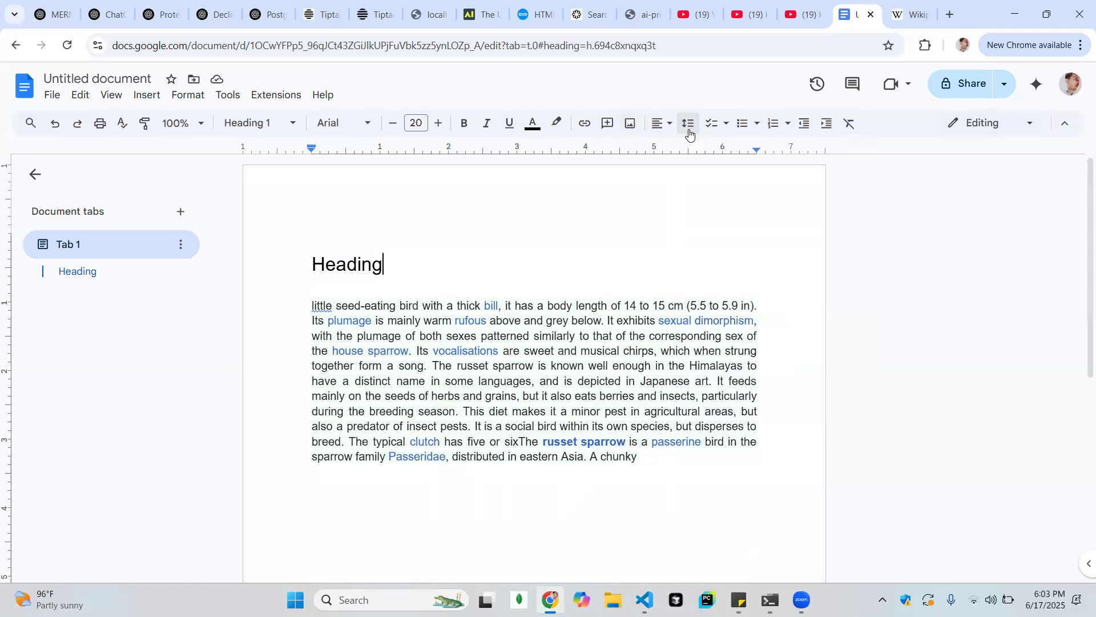
{"action": "left_click", "coordinate": [401, 335]}
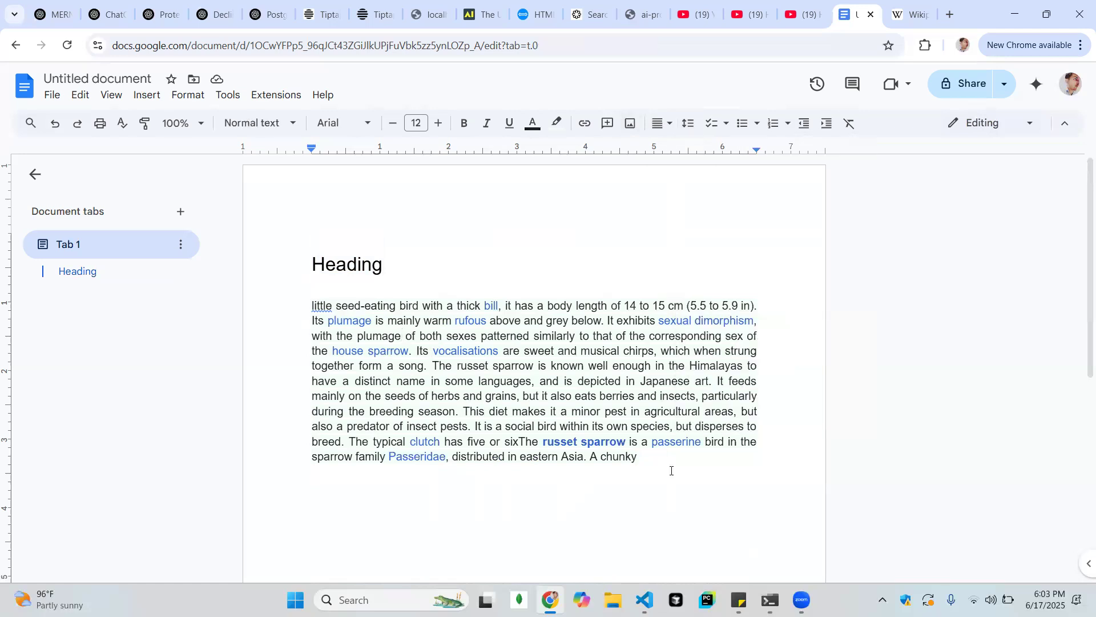
{"action": "left_click_drag", "start_coordinate": [666, 459], "coordinate": [312, 305]}
{"action": "left_click", "coordinate": [688, 123]}
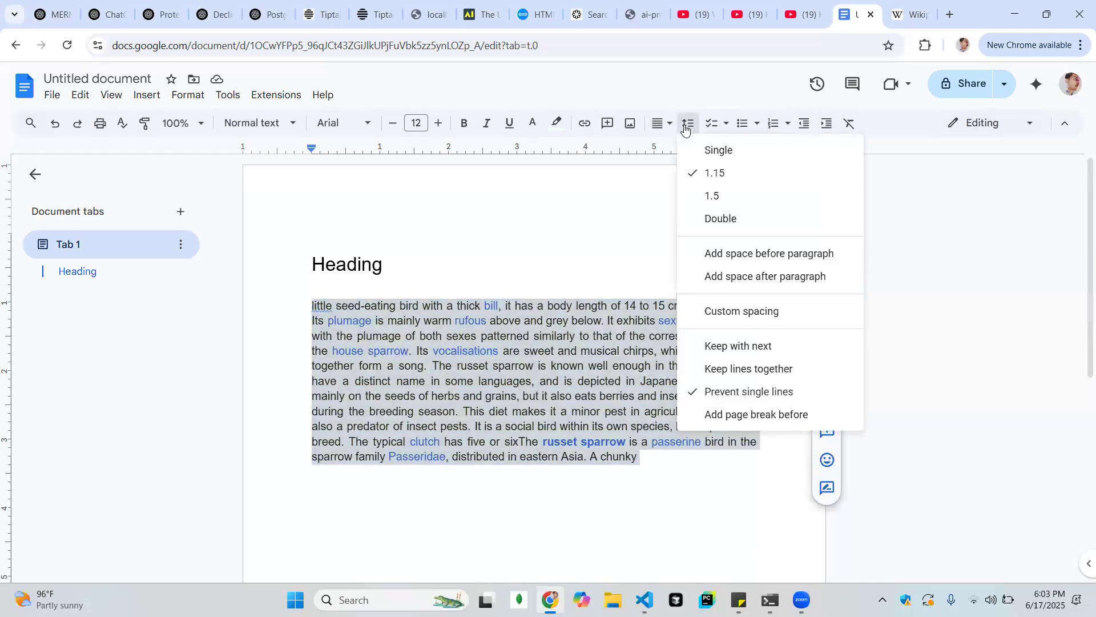
{"action": "left_click", "coordinate": [720, 202]}
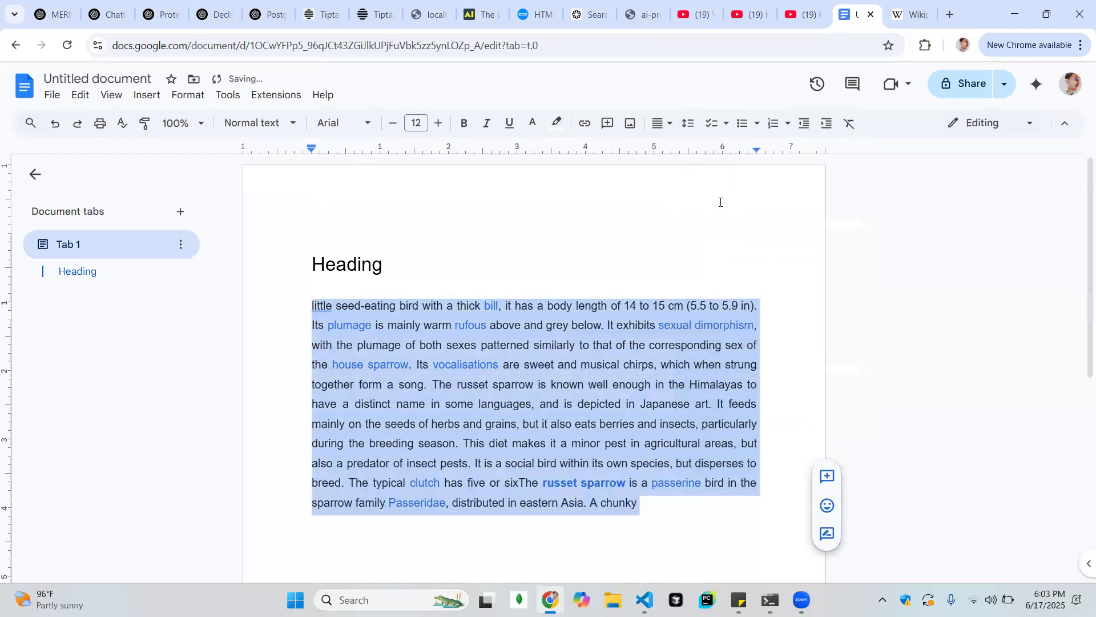
Change the paragraph's line spacing to Double and switch it to Single
{"action": "left_click", "coordinate": [689, 125]}
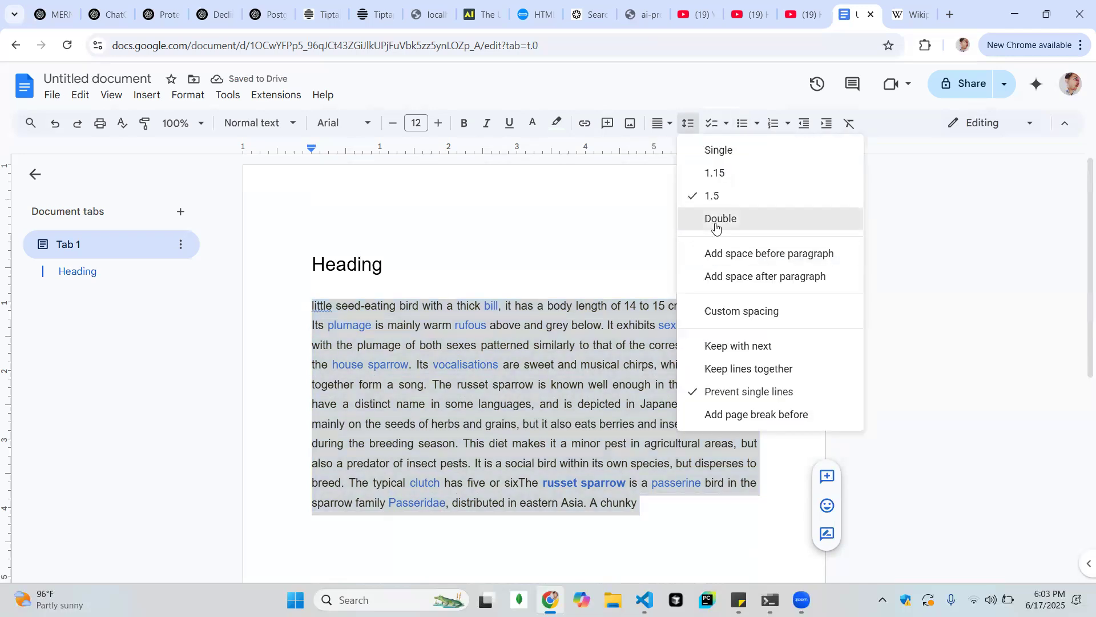
{"action": "left_click", "coordinate": [717, 224]}
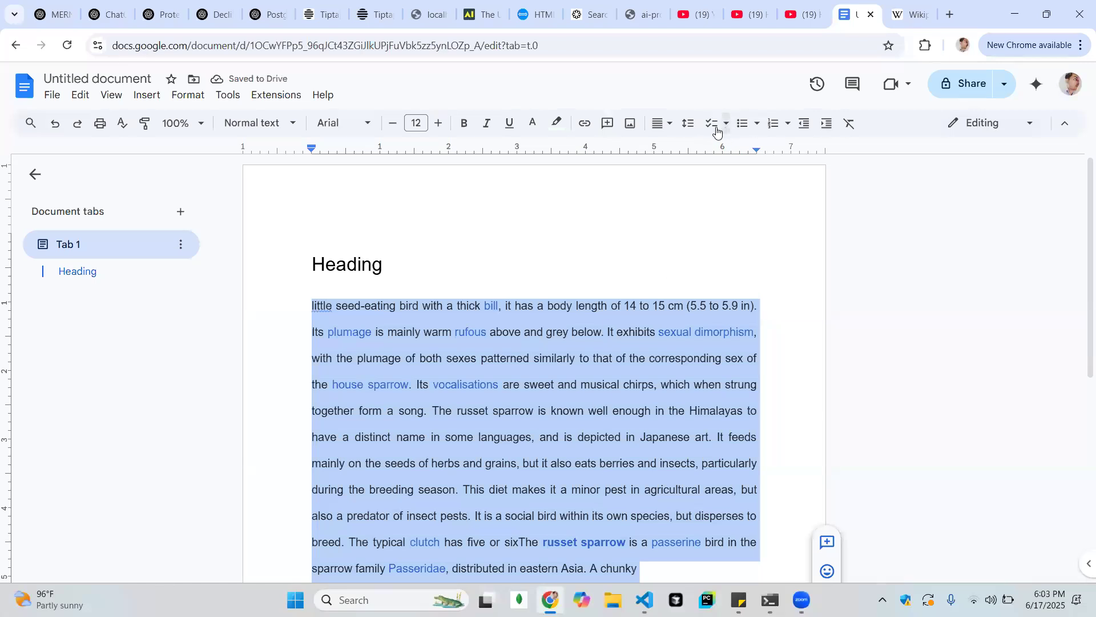
{"action": "left_click", "coordinate": [688, 123]}
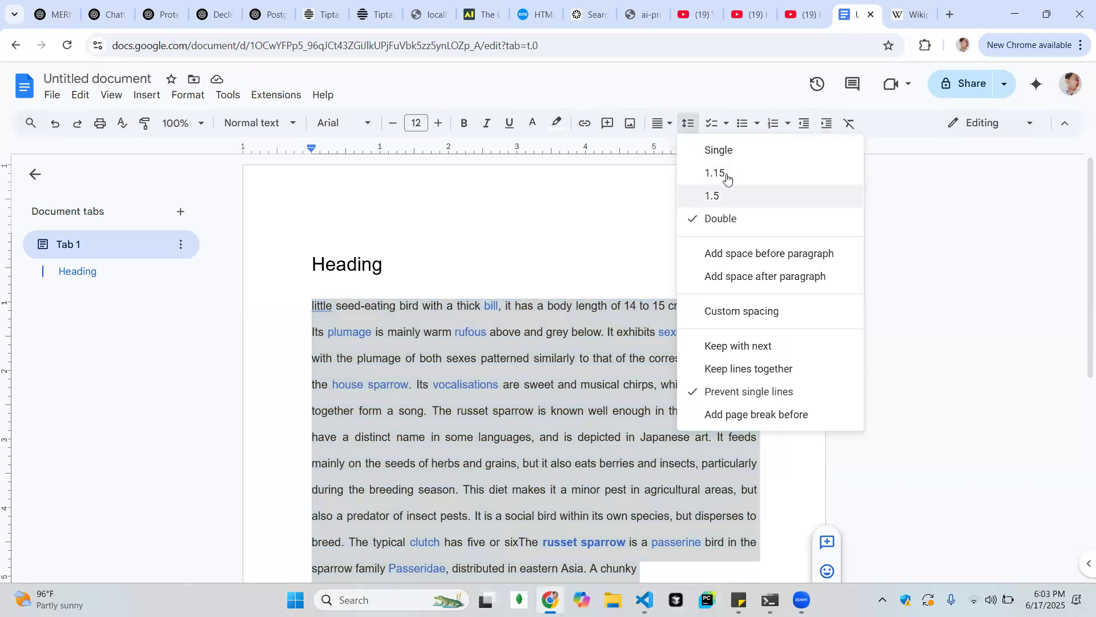
{"action": "left_click", "coordinate": [737, 146]}
Delete the heading and the paragraph, leaving the page empty
{"action": "left_click", "coordinate": [760, 468]}
{"action": "left_click_drag", "start_coordinate": [760, 468], "coordinate": [260, 280]}
{"action": "key", "text": "BackSpace"}
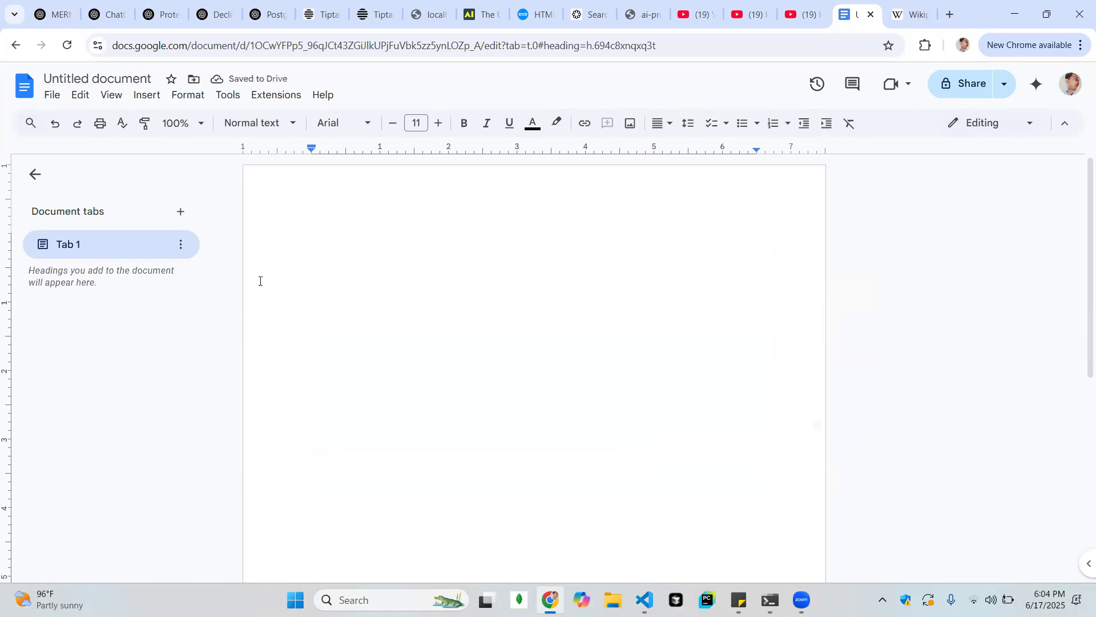
Switch to the Wikipedia main page, select the featured-picture paragraph about Igor Stravinsky, and return to the Google Docs document
{"action": "left_click", "coordinate": [910, 14]}
{"action": "scroll", "coordinate": [408, 278], "scroll_direction": "down", "scroll_amount": 8}
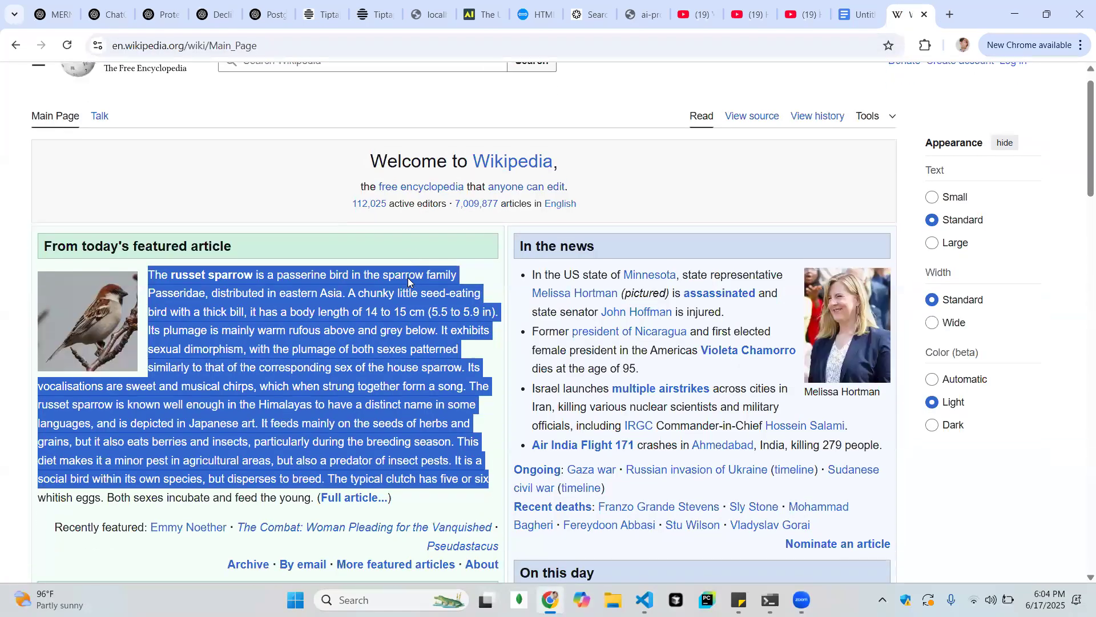
{"action": "scroll", "coordinate": [407, 280], "scroll_direction": "up", "scroll_amount": 1}
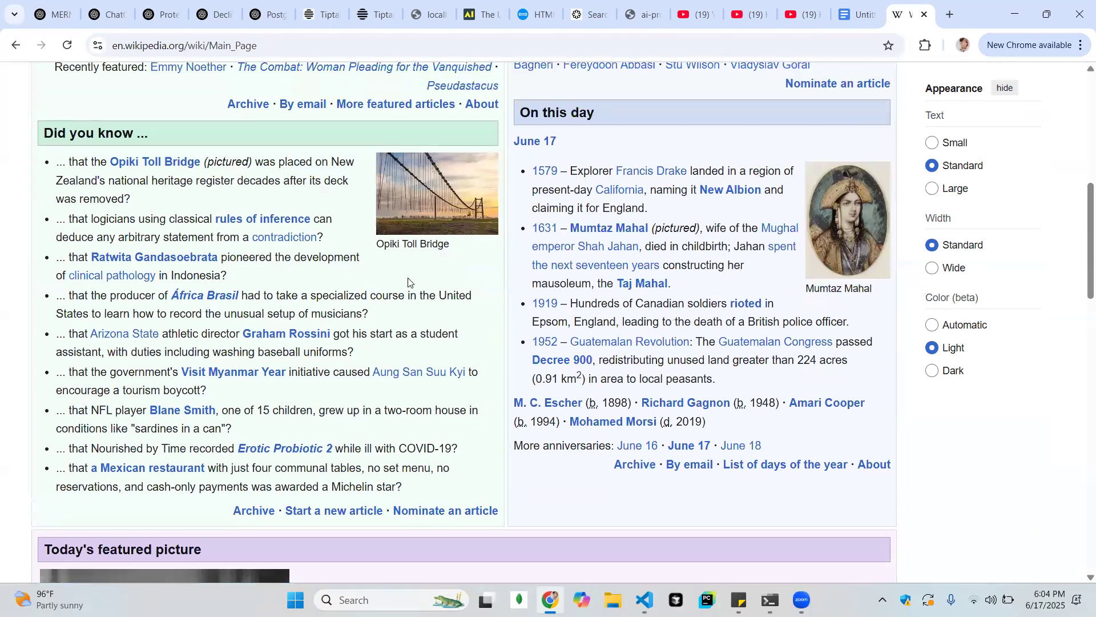
{"action": "scroll", "coordinate": [181, 294], "scroll_direction": "down", "scroll_amount": 7}
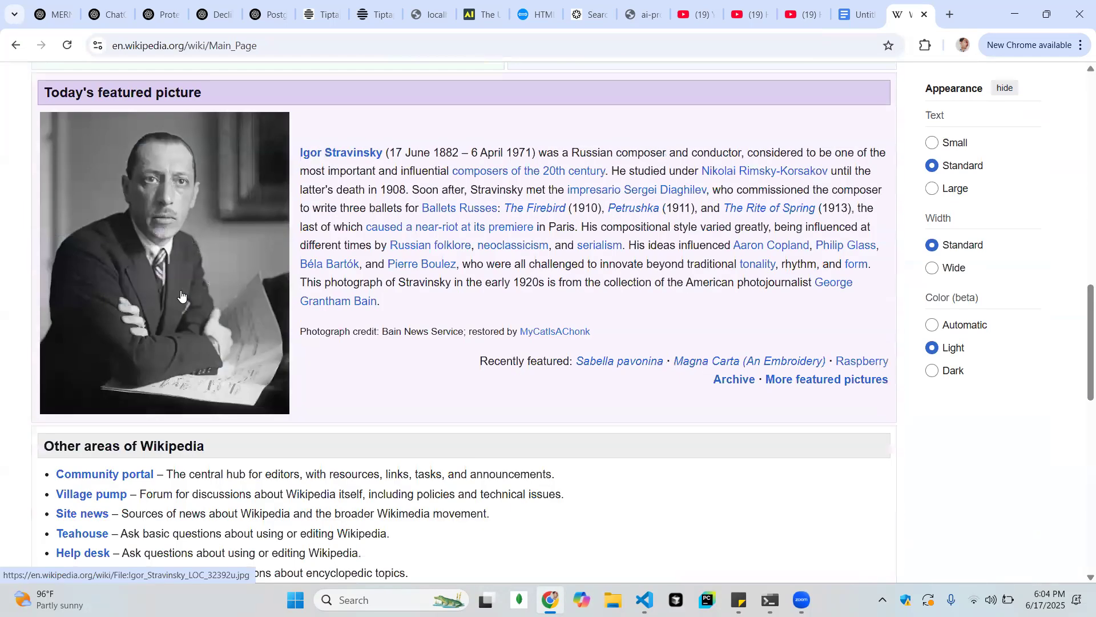
{"action": "scroll", "coordinate": [181, 294], "scroll_direction": "down", "scroll_amount": 4}
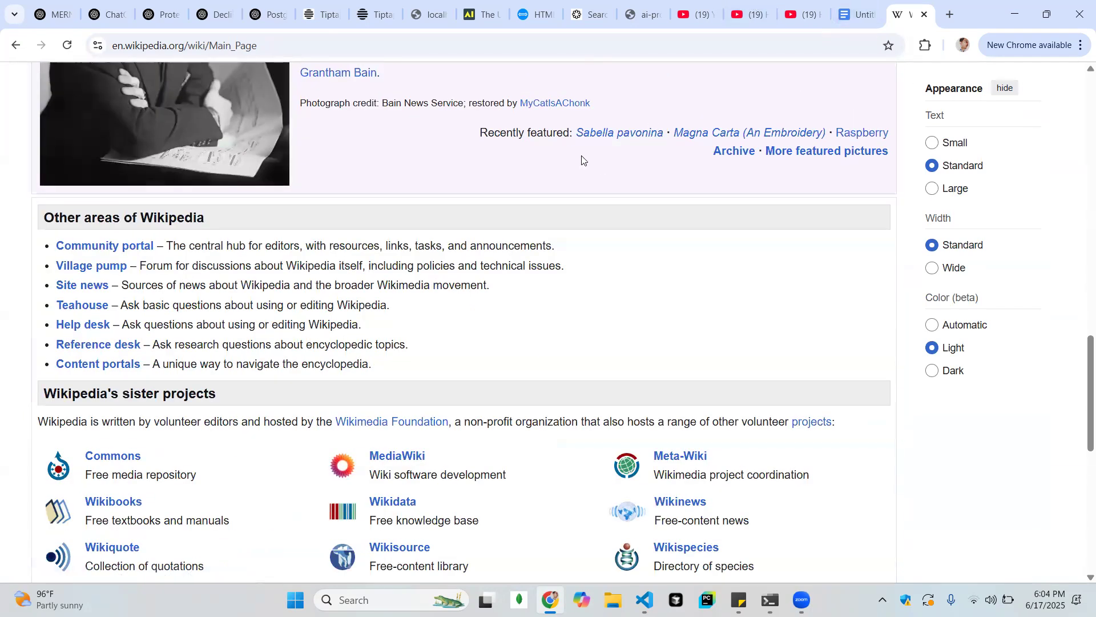
{"action": "scroll", "coordinate": [582, 159], "scroll_direction": "up", "scroll_amount": 4}
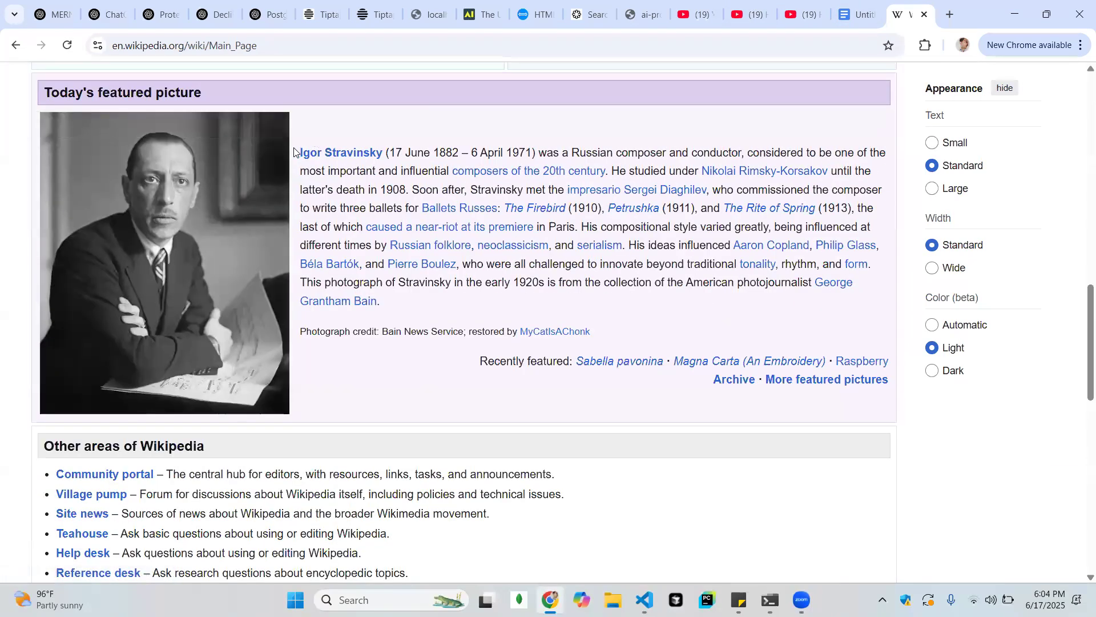
{"action": "left_click_drag", "start_coordinate": [294, 152], "coordinate": [803, 298]}
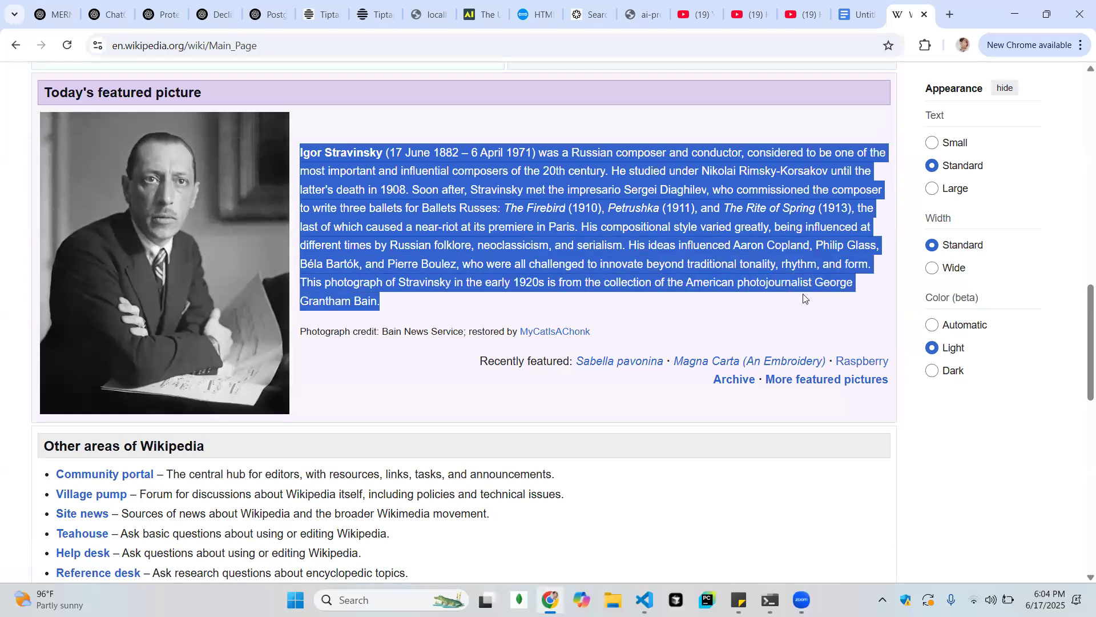
{"action": "left_click", "coordinate": [857, 14]}
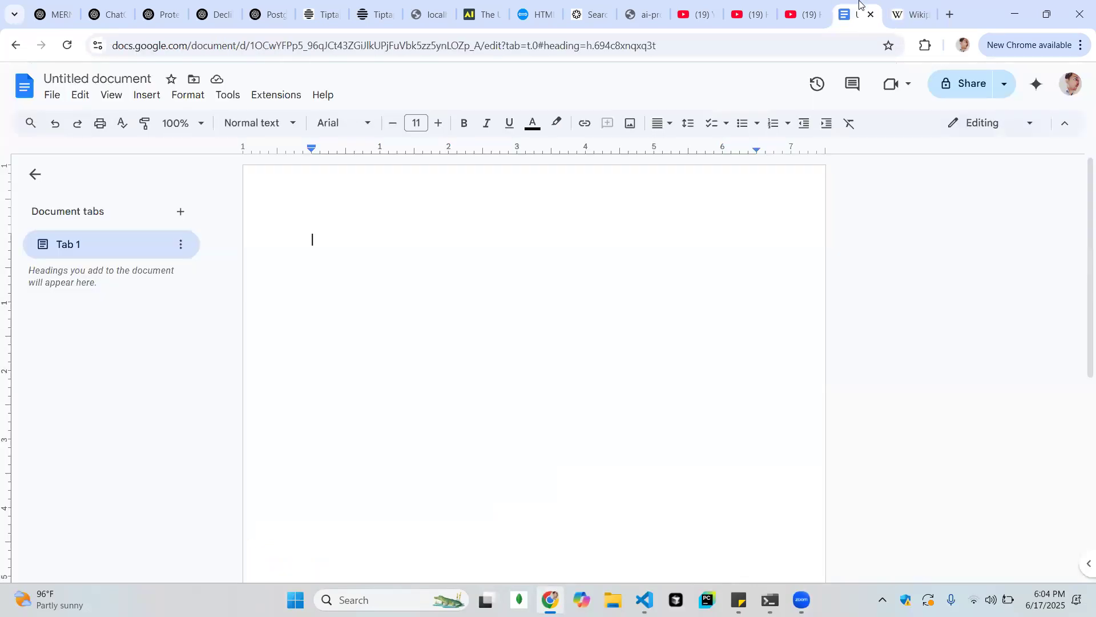
{"action": "left_click", "coordinate": [688, 125]}
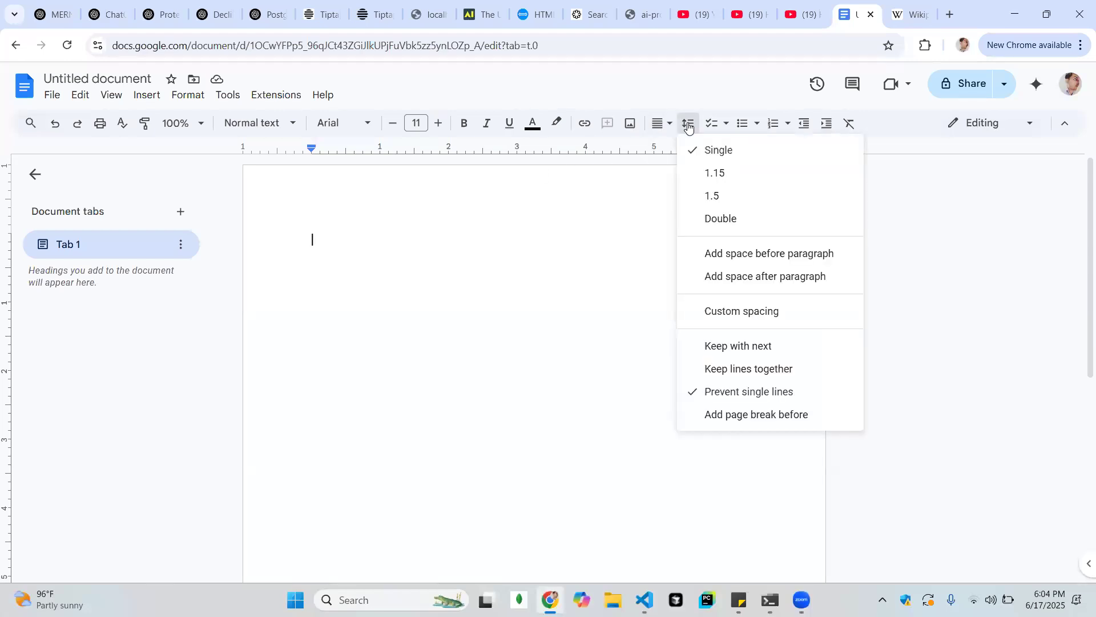
{"action": "left_click", "coordinate": [688, 125]}
{"action": "left_click", "coordinate": [711, 125]}
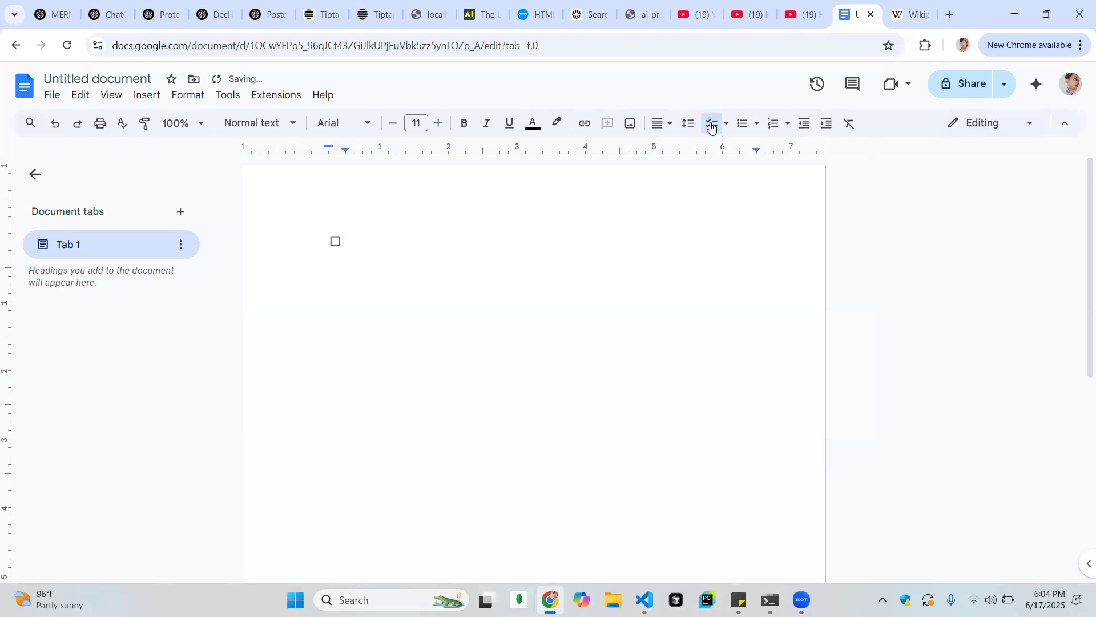
{"action": "left_click", "coordinate": [720, 129]}
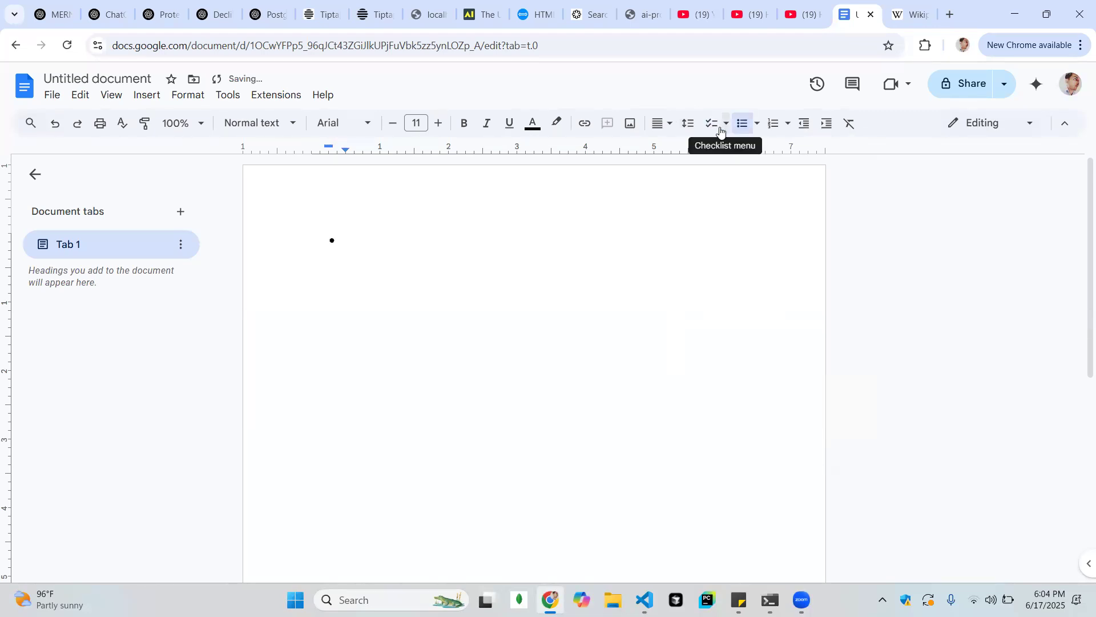
{"action": "left_click", "coordinate": [718, 129]}
{"action": "left_click", "coordinate": [718, 129]}
Start a checklist in the strikethrough style with the item "This is a test", toggle its checkbox, and end the list
{"action": "left_click", "coordinate": [725, 131]}
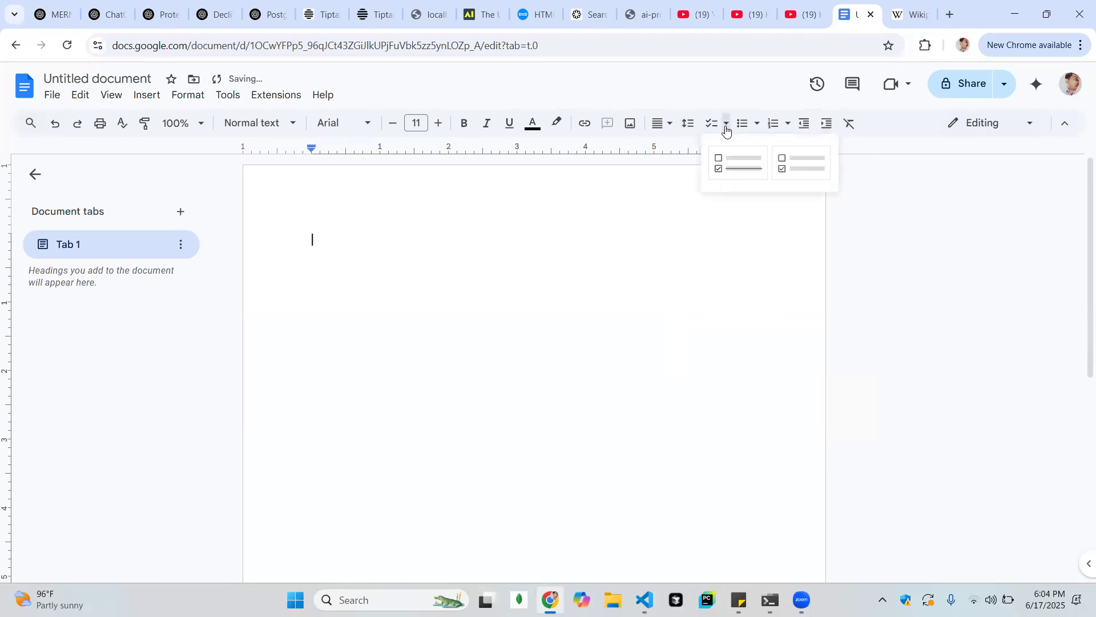
{"action": "left_click", "coordinate": [740, 168]}
{"action": "type", "text": "This"}
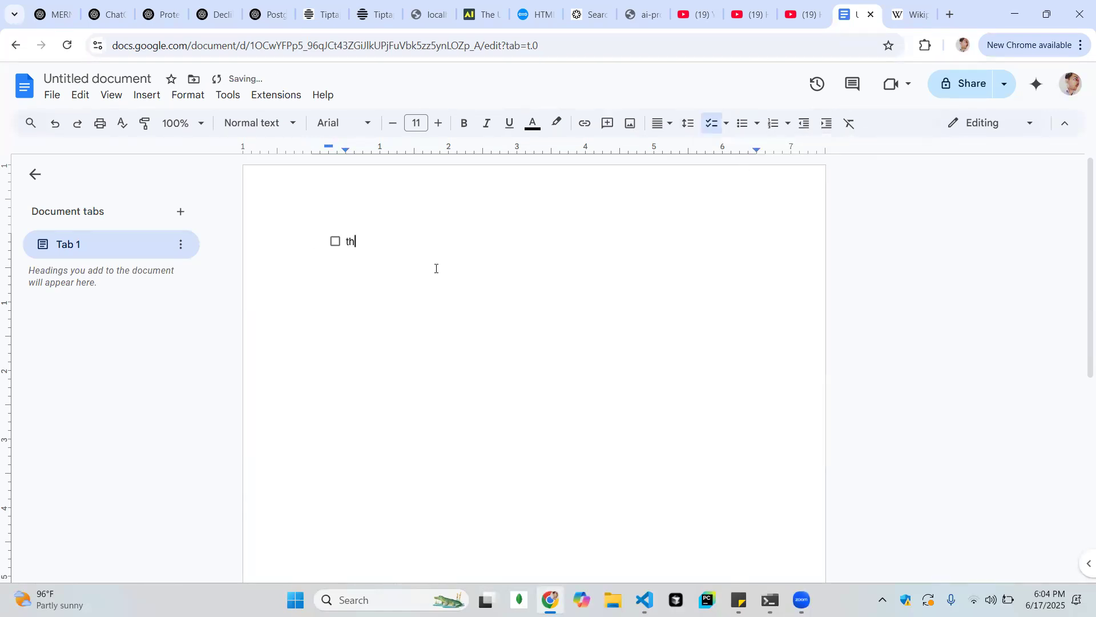
{"action": "type", "text": "test"}
{"action": "key", "text": "Return"}
{"action": "left_click", "coordinate": [335, 241]}
{"action": "left_click", "coordinate": [335, 241]}
{"action": "key", "text": "Return"}
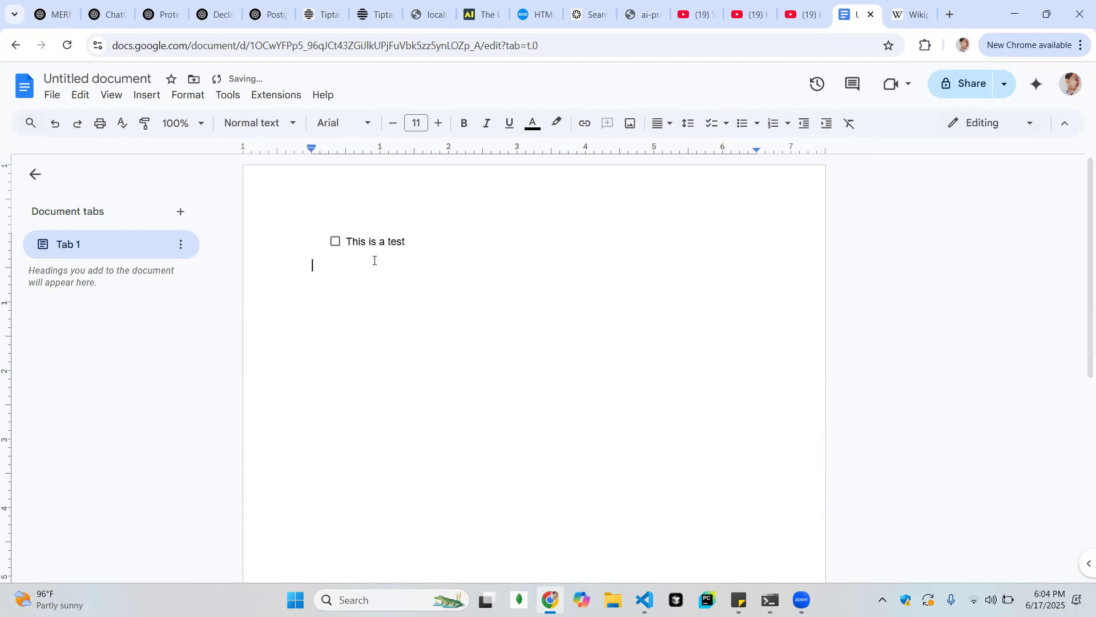
Add a second checklist item "This is a test" in the style without strikethrough, and toggle both items' checkboxes
{"action": "left_click", "coordinate": [726, 124]}
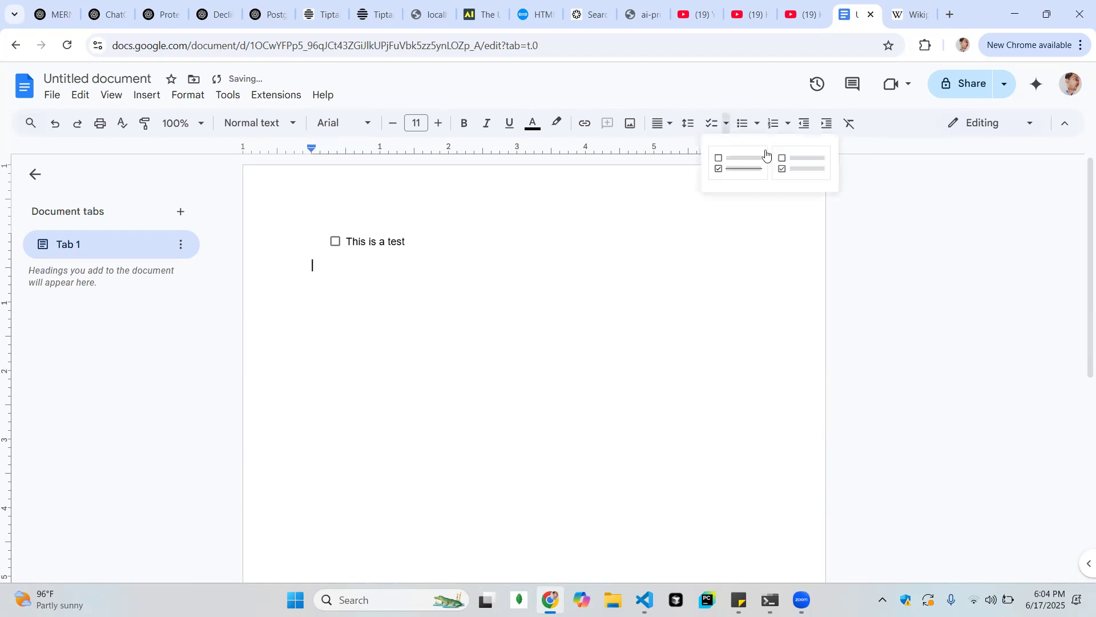
{"action": "left_click", "coordinate": [798, 166]}
{"action": "type", "text": "This is a tes"}
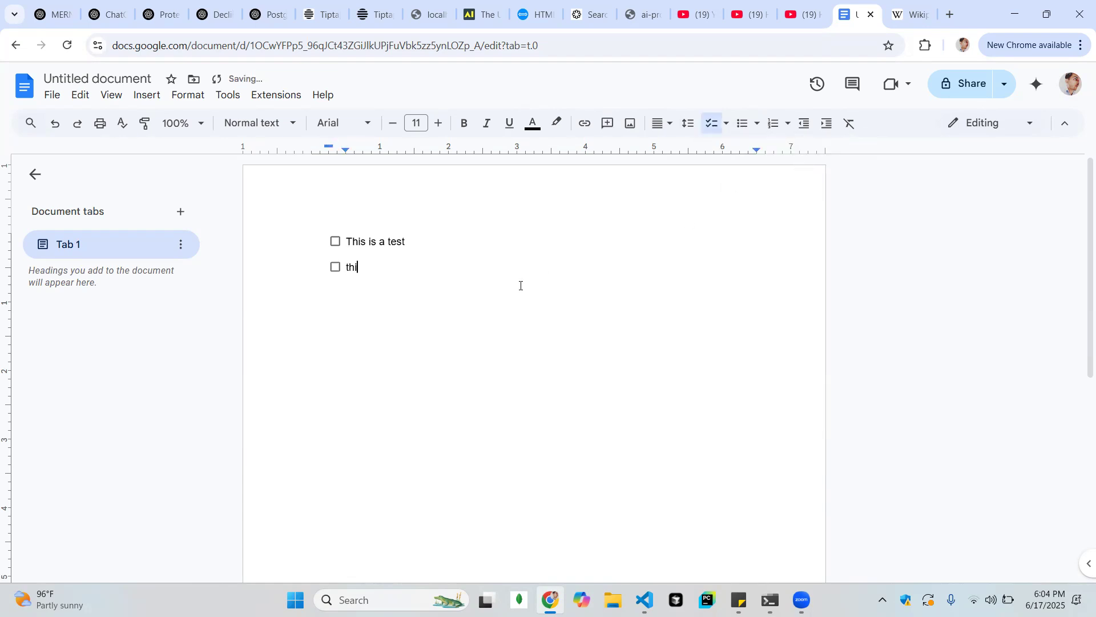
{"action": "type", "text": "t"}
{"action": "left_click", "coordinate": [335, 272]}
{"action": "left_click", "coordinate": [334, 272]}
{"action": "left_click", "coordinate": [336, 247]}
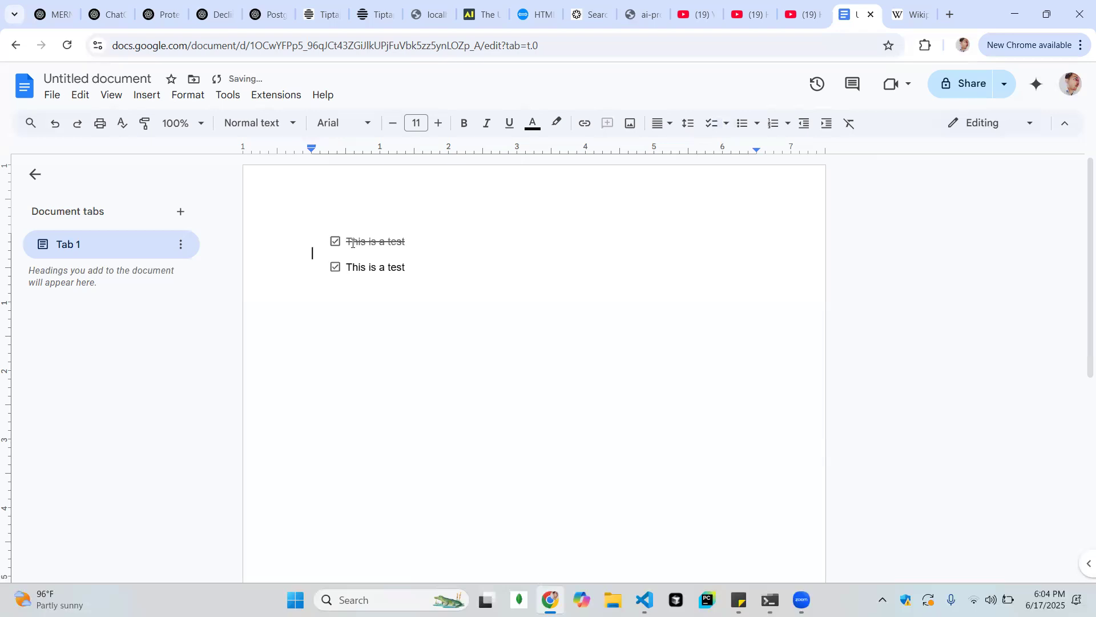
{"action": "left_click", "coordinate": [335, 272]}
Delete both checklist items from the page
{"action": "left_click", "coordinate": [455, 320]}
{"action": "left_click_drag", "start_coordinate": [455, 320], "coordinate": [297, 226]}
{"action": "key", "text": "BackSpace"}
{"action": "key", "text": "BackSpace"}
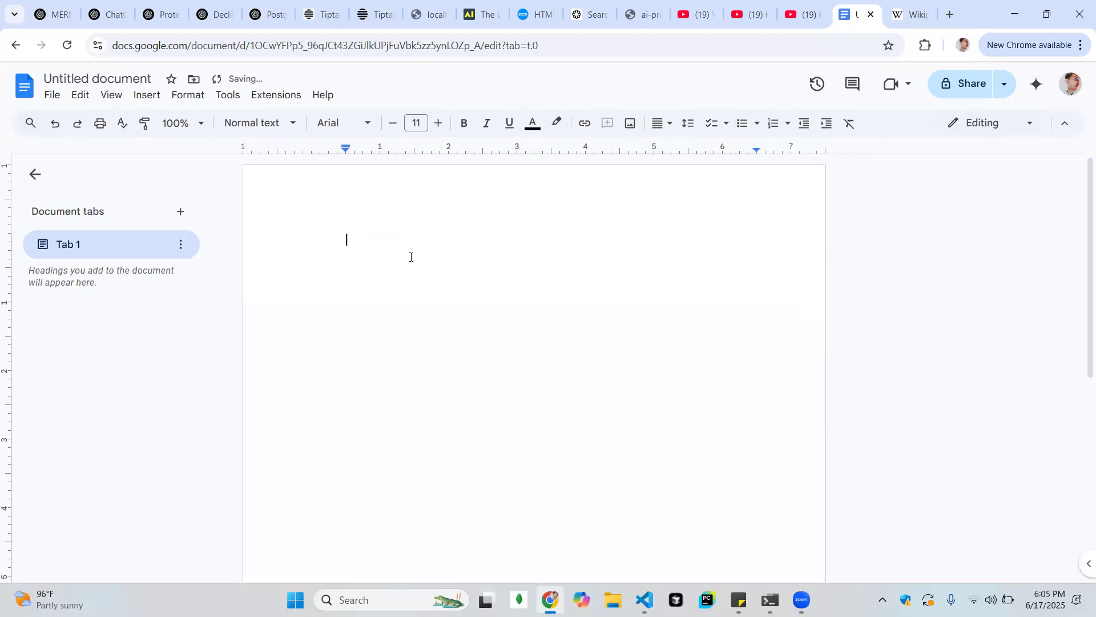
Create a round-bullet list with the items Hello, Vegetable, Fruits and Mangoes
{"action": "left_click", "coordinate": [755, 125]}
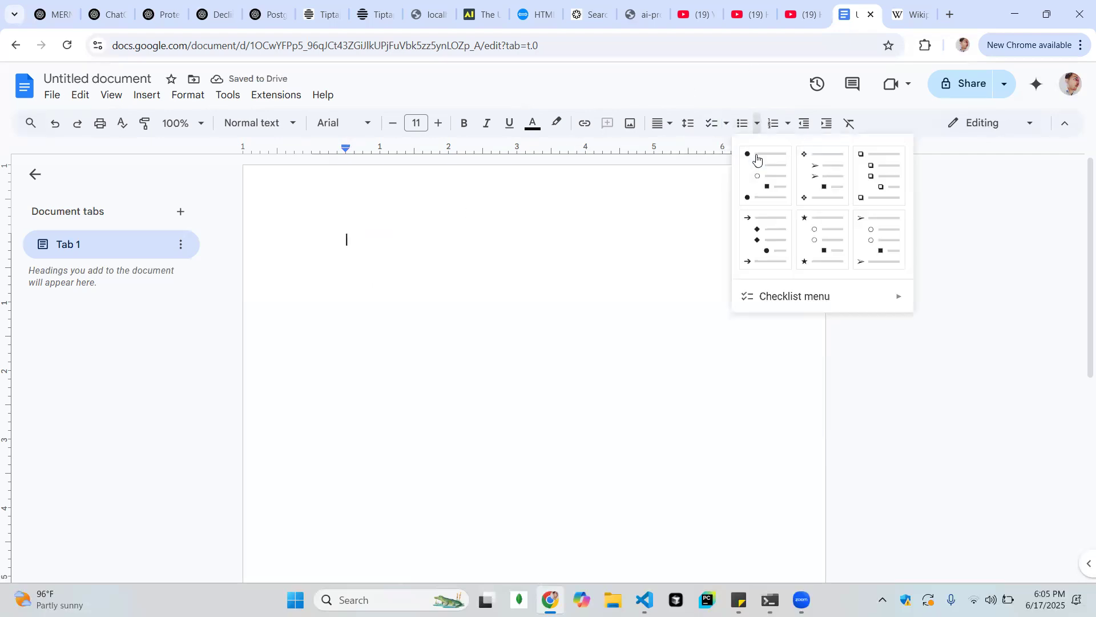
{"action": "left_click", "coordinate": [742, 130]}
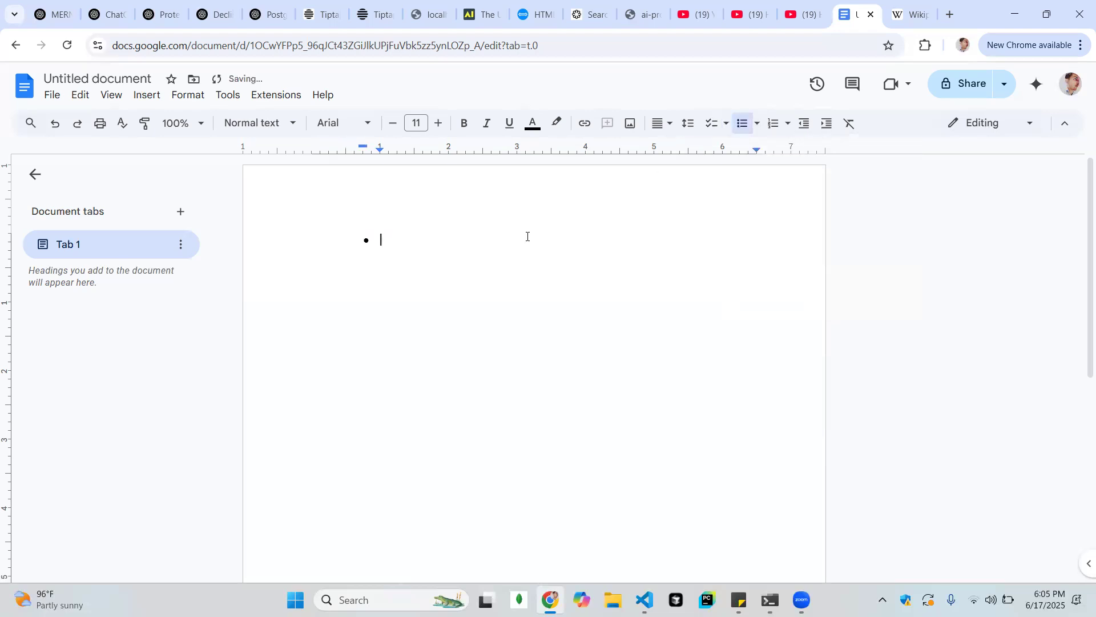
{"action": "type", "text": "Hello"}
{"action": "key", "text": "Return"}
{"action": "type", "text": "va"}
{"action": "type", "text": "getable"}
{"action": "key", "text": "Return"}
{"action": "type", "text": "fruits"}
{"action": "key", "text": "Return"}
{"action": "type", "text": "mangoes"}
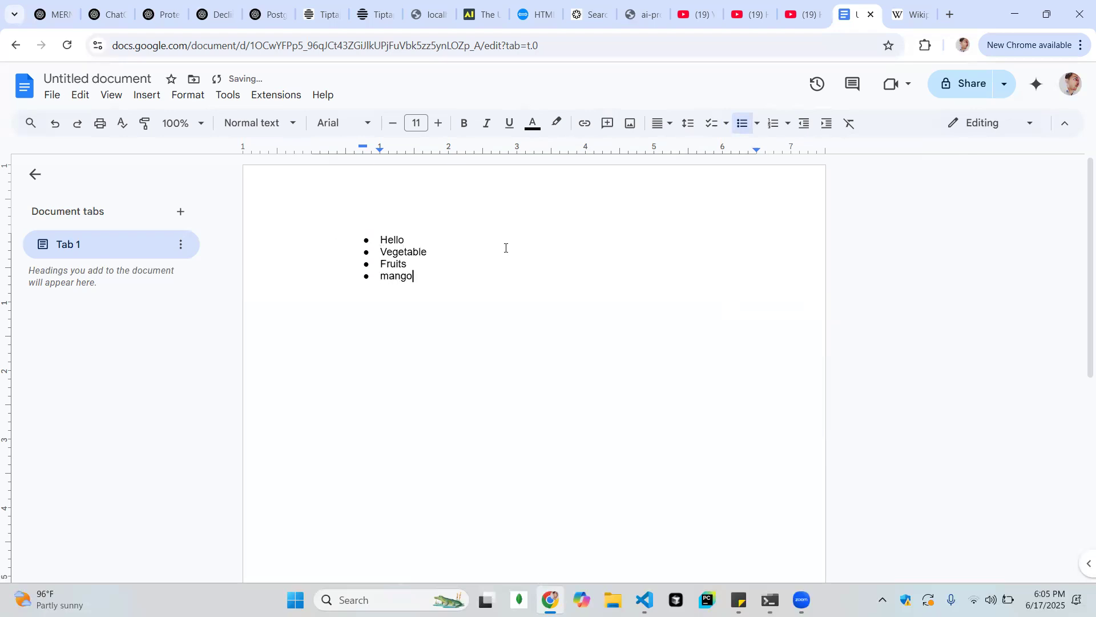
{"action": "key", "text": "Return"}
Delete the whole bulleted list and remove the leftover bullet
{"action": "key", "text": "ctrl+a"}
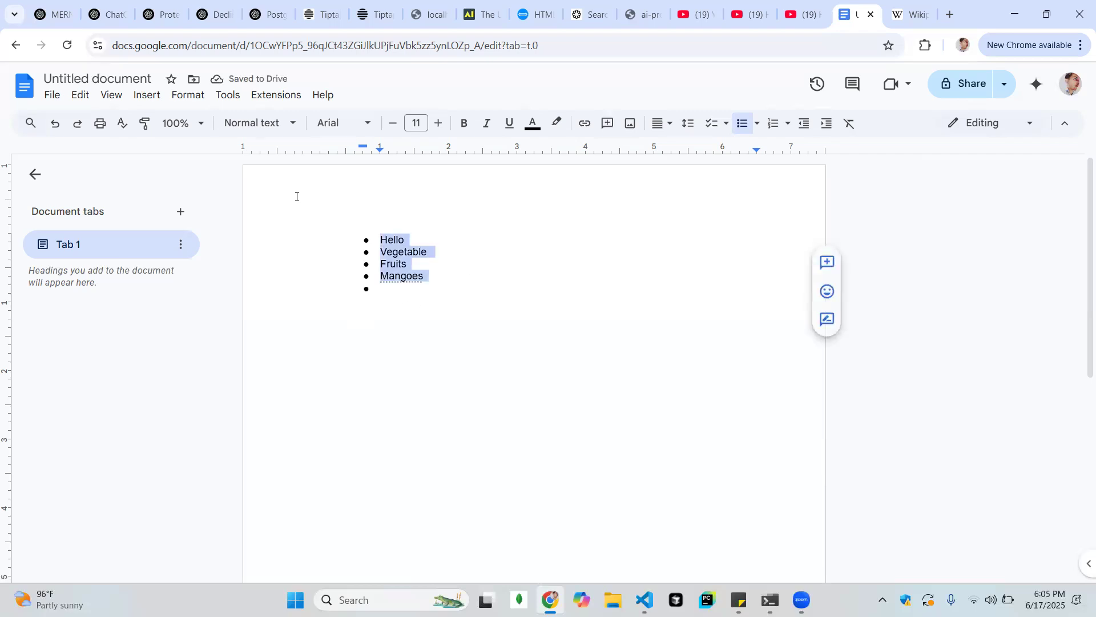
{"action": "key", "text": "BackSpace"}
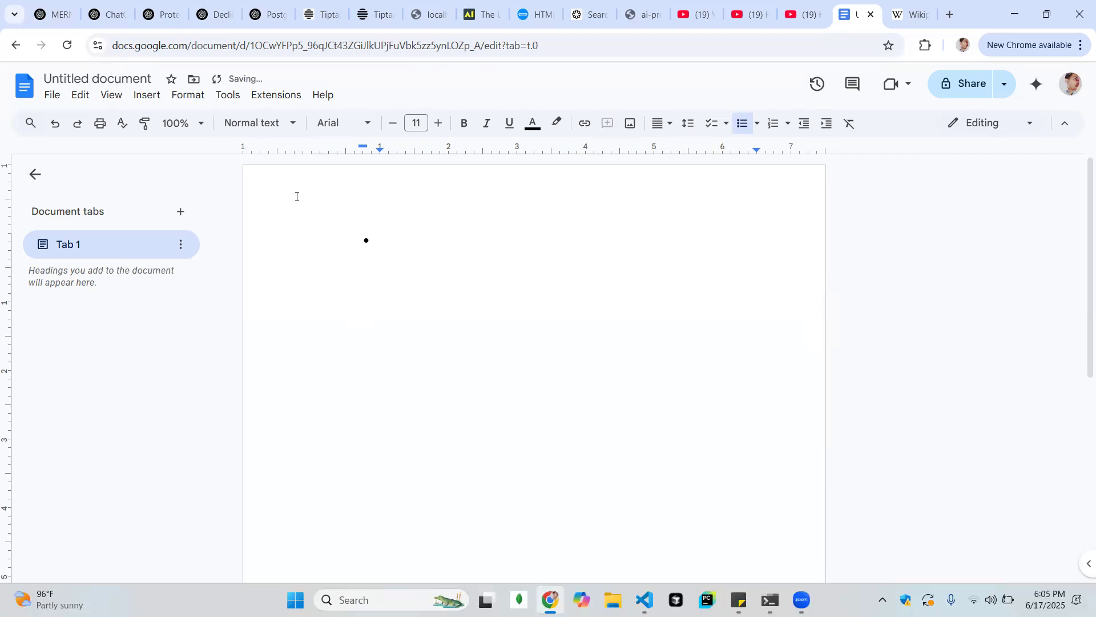
{"action": "left_click", "coordinate": [757, 123]}
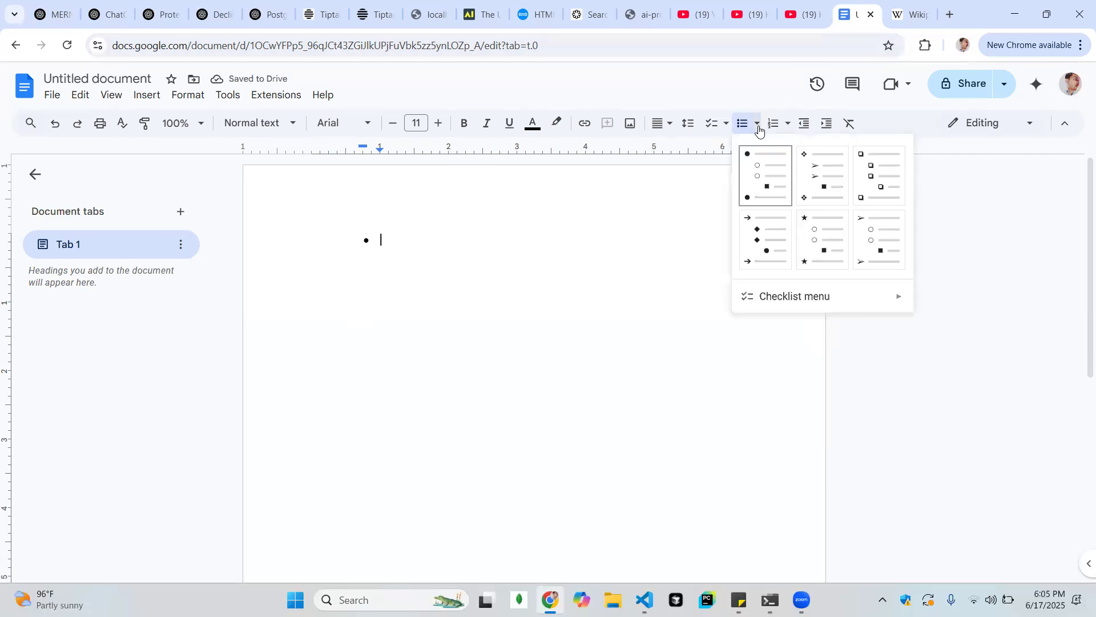
{"action": "left_click", "coordinate": [872, 260]}
{"action": "key", "text": "BackSpace"}
Create a numbered list with the items Hello, Ef, Sdafs, Dfsd, Fs, Df, Asdf, Asdf, Ads and Szdfsf, and end the list
{"action": "left_click", "coordinate": [787, 125]}
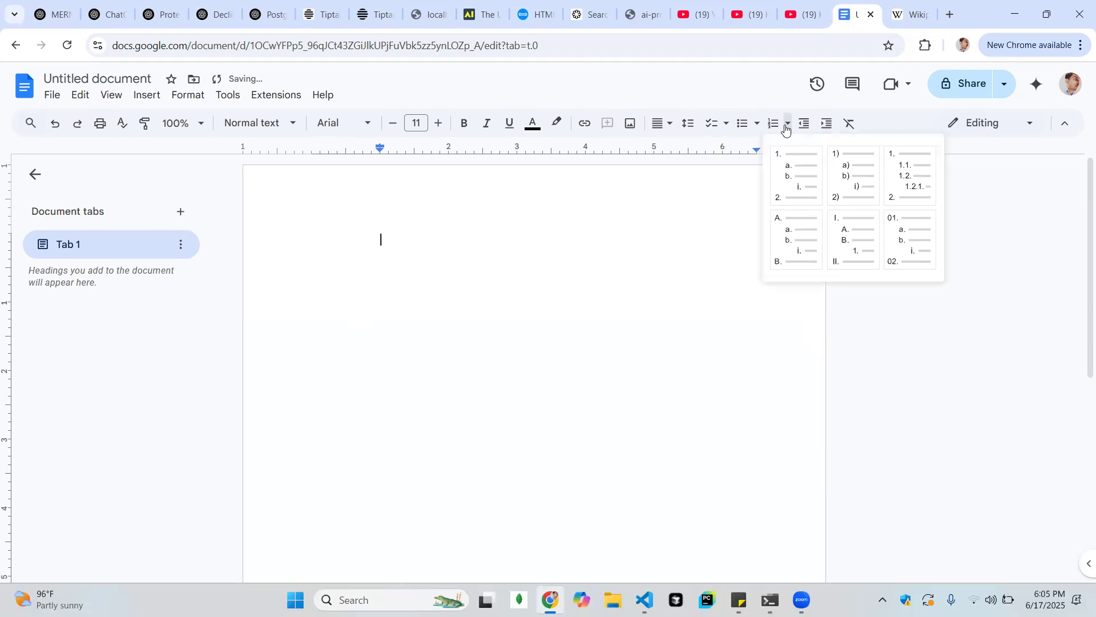
{"action": "left_click", "coordinate": [793, 173]}
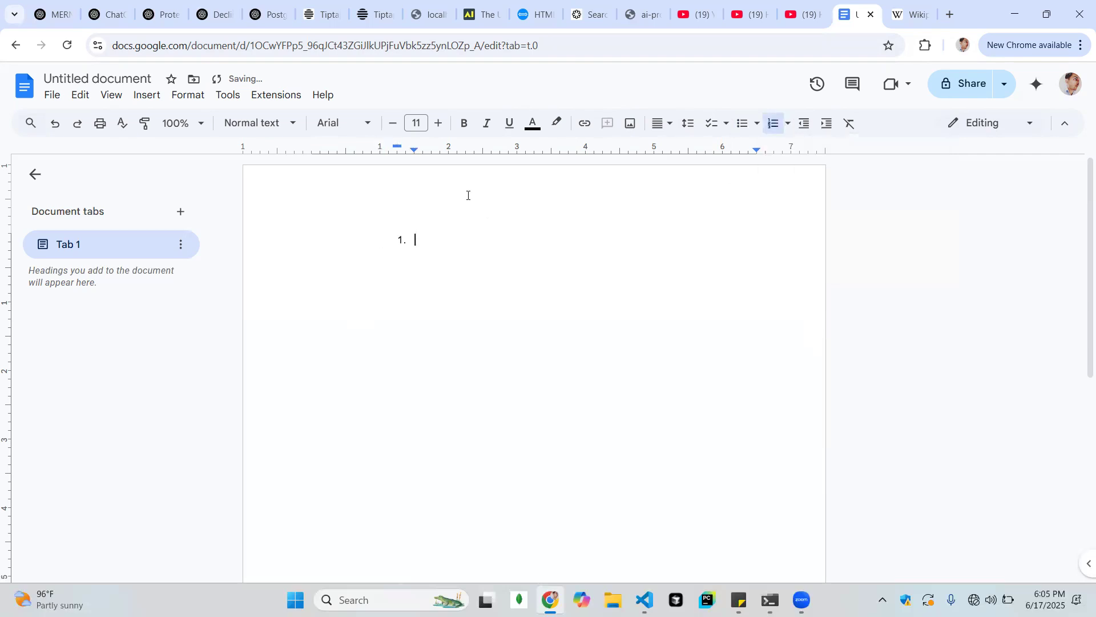
{"action": "type", "text": "Hello"}
{"action": "key", "text": "Return"}
{"action": "type", "text": "E"}
{"action": "key", "text": "Return"}
{"action": "type", "text": "Sdafs"}
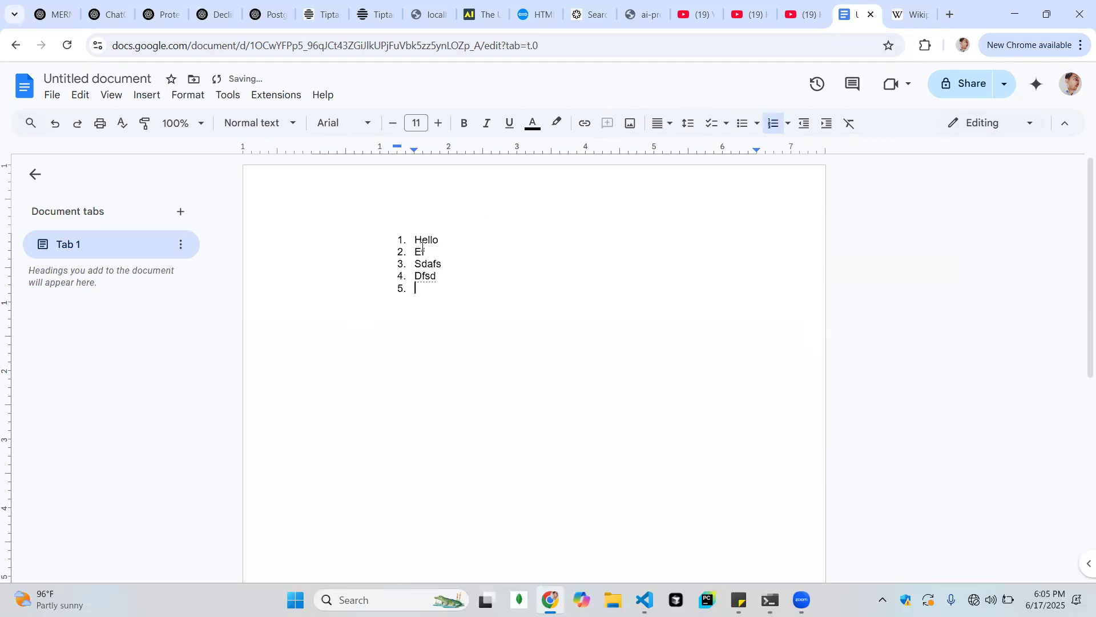
{"action": "type", "text": " Dfsd Fs Df Asdf Asdf Ads Szdfsf"}
{"action": "key", "text": "Return"}
{"action": "key", "text": "Return"}
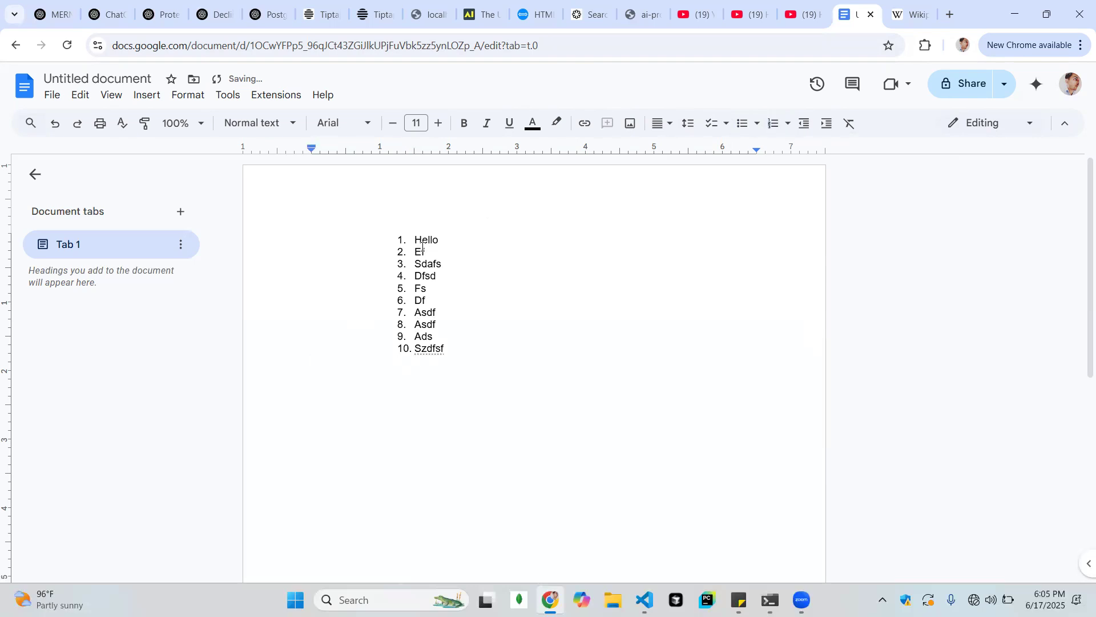
Add a Roman-numeral list below with the items Asfgsa, Sadfga, Sfg, Asdf, Asd, Fads, Ds, F, Asdf and Svfds, and end it
{"action": "left_click", "coordinate": [789, 127]}
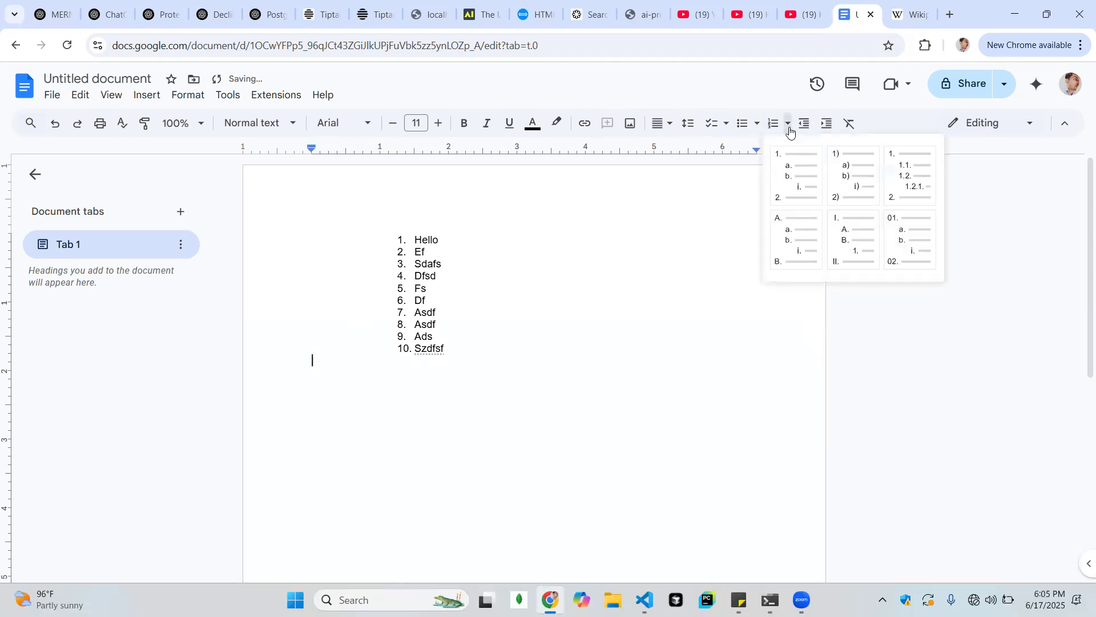
{"action": "left_click", "coordinate": [850, 251]}
{"action": "type", "text": "asfgsa sadfga sfg asdf asd fads ds f asdf"}
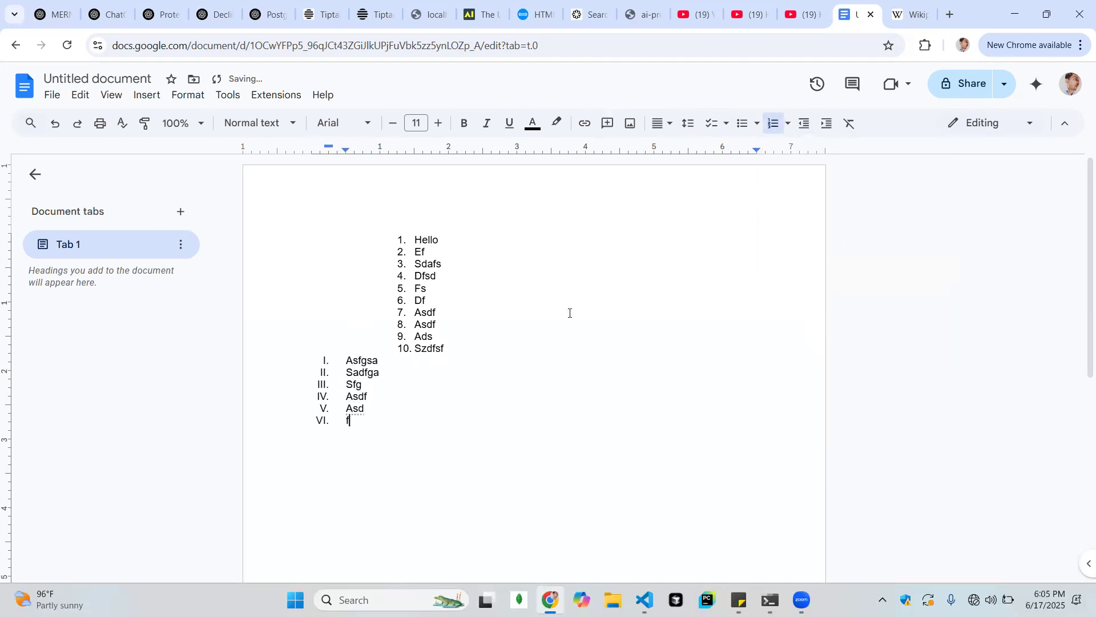
{"action": "key", "text": "Return"}
{"action": "type", "text": "svfds"}
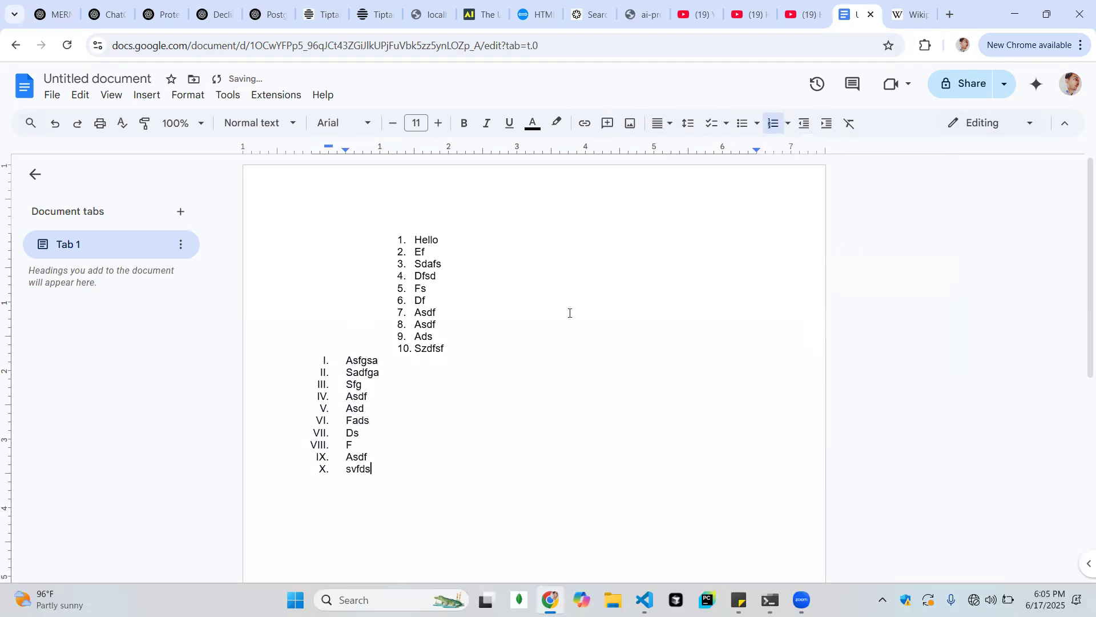
{"action": "key", "text": "Return"}
{"action": "key", "text": "Return"}
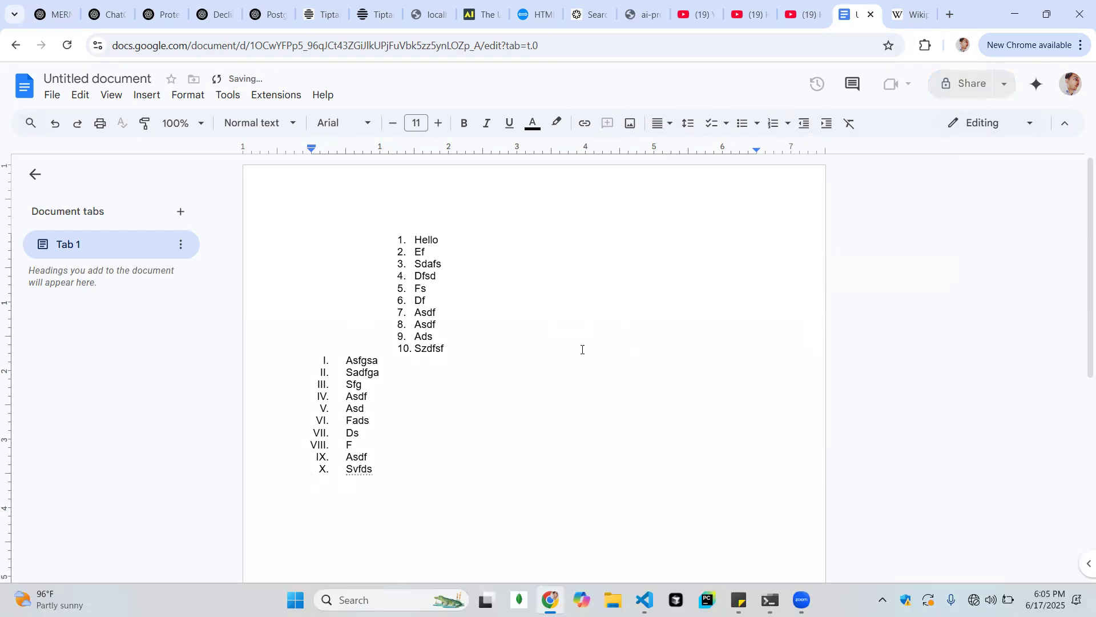